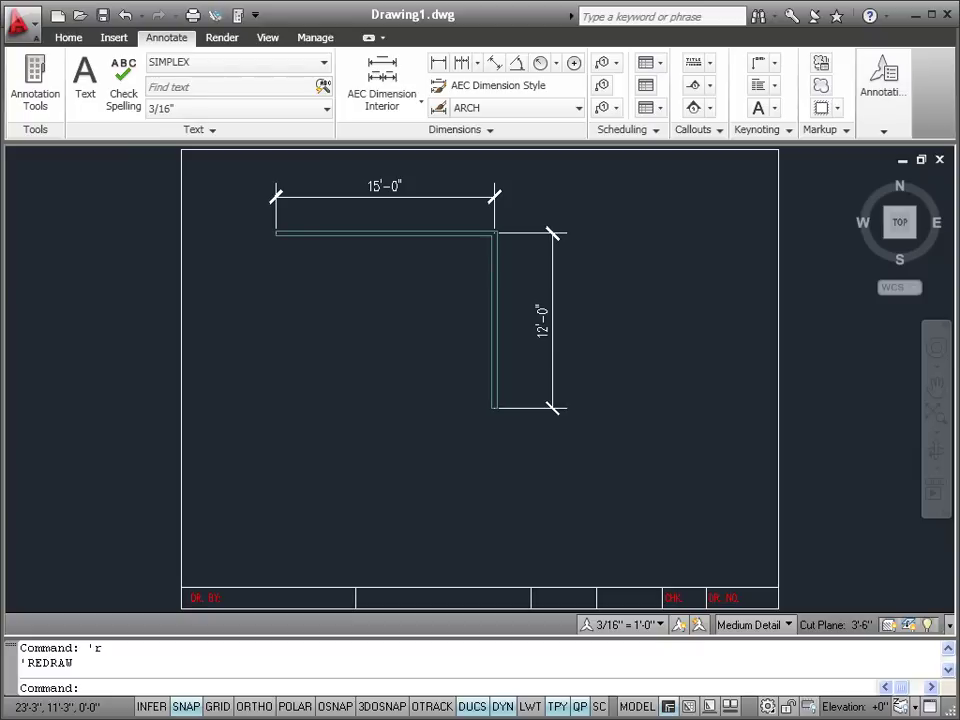
Look at the walls from a corner isometric, the front and the right side, ending in the home isometric view.
key(Escape)
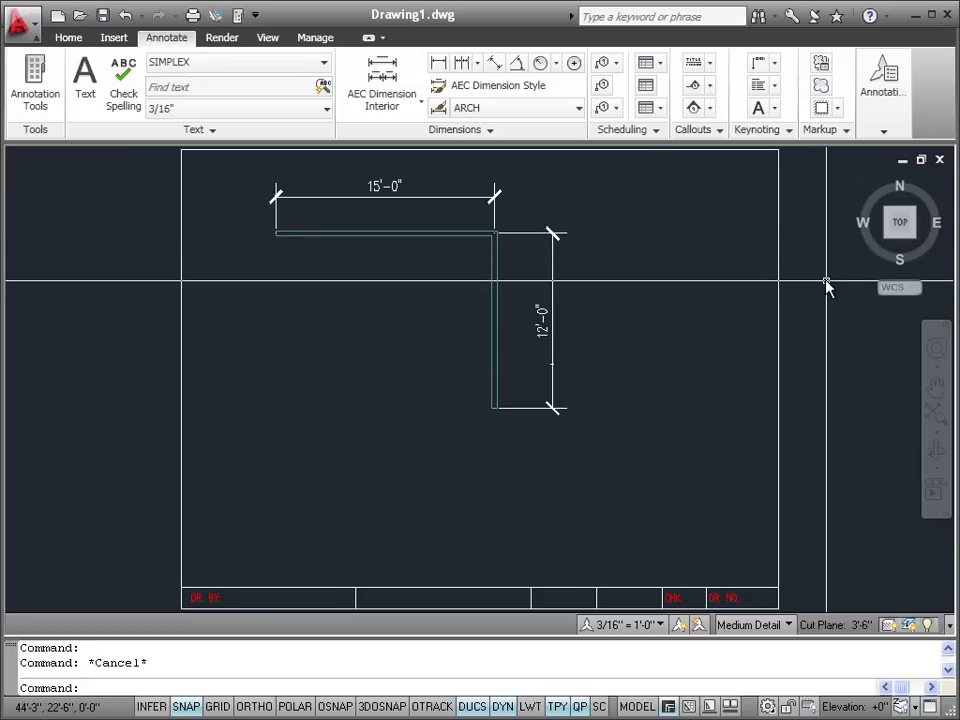
click(914, 240)
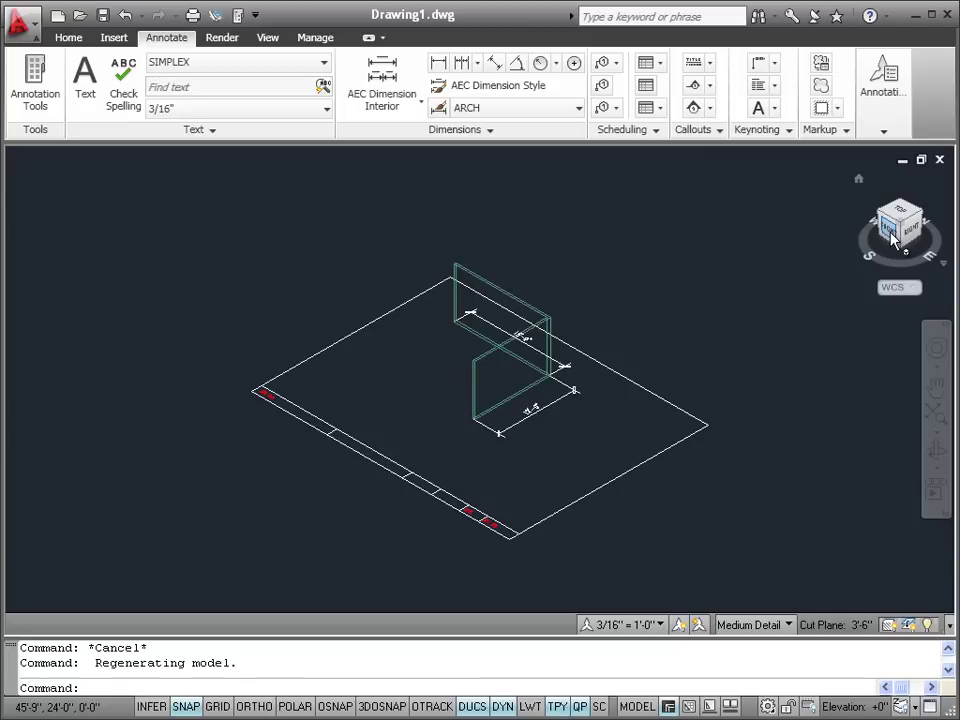
click(892, 232)
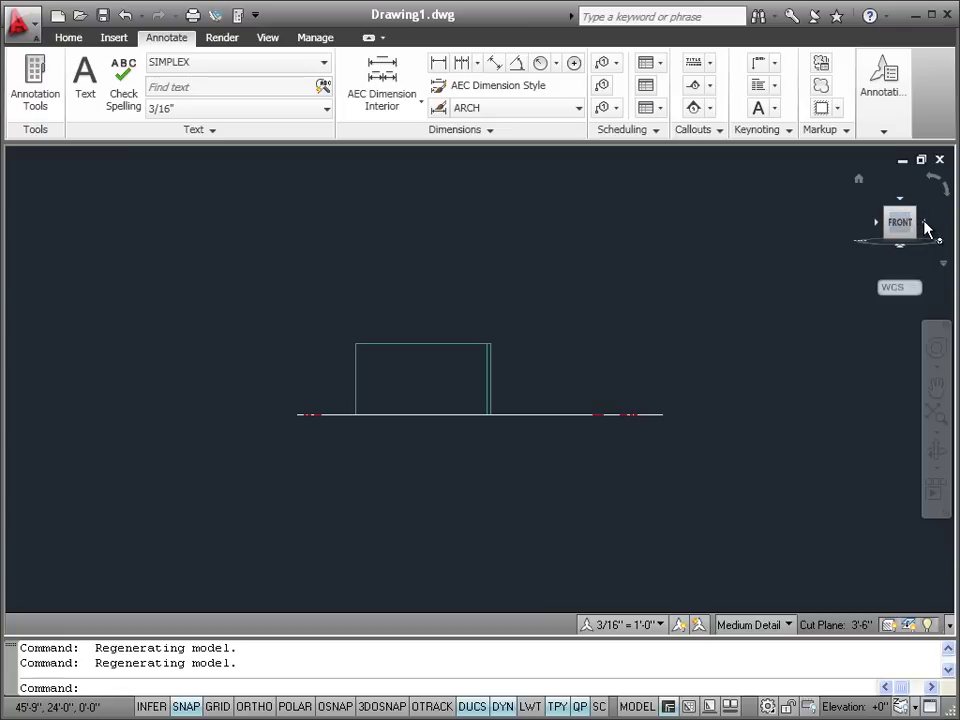
click(925, 228)
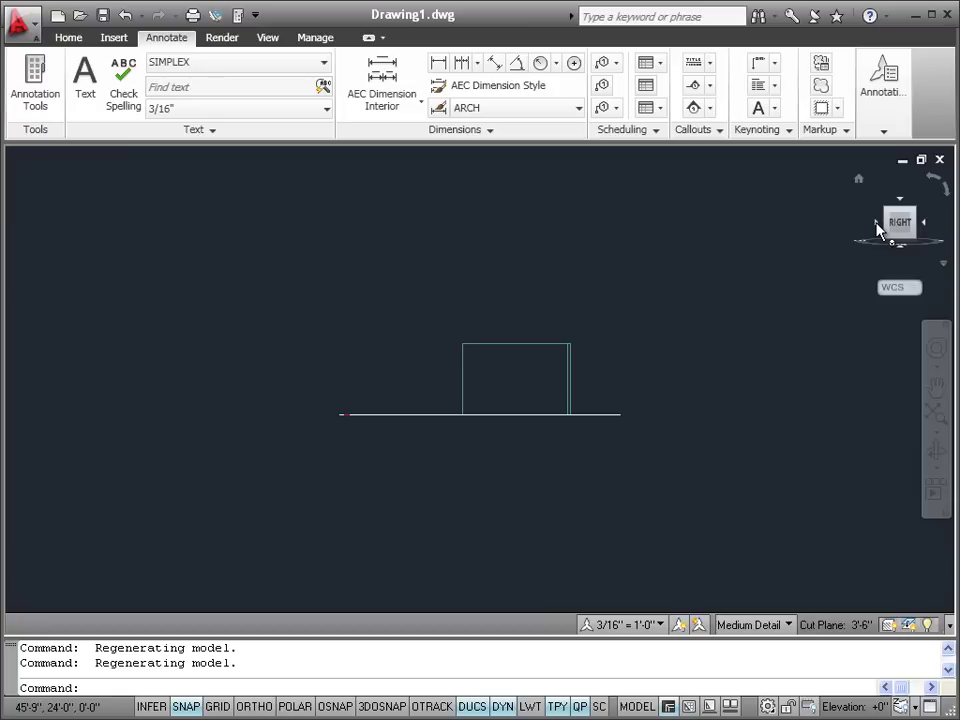
click(877, 227)
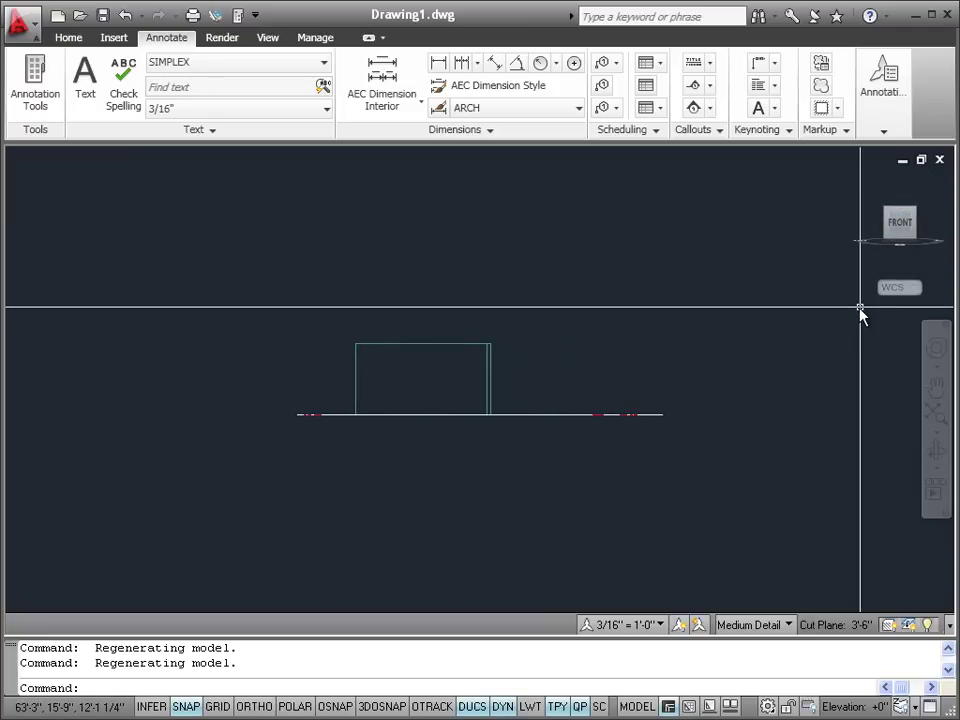
mouse_move(855, 231)
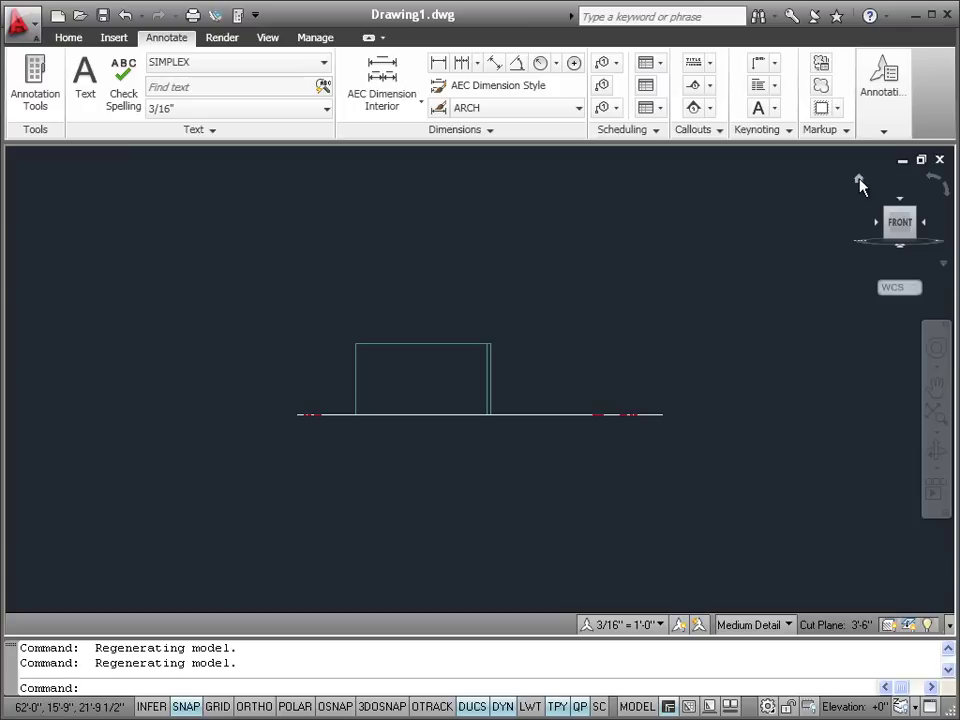
click(860, 184)
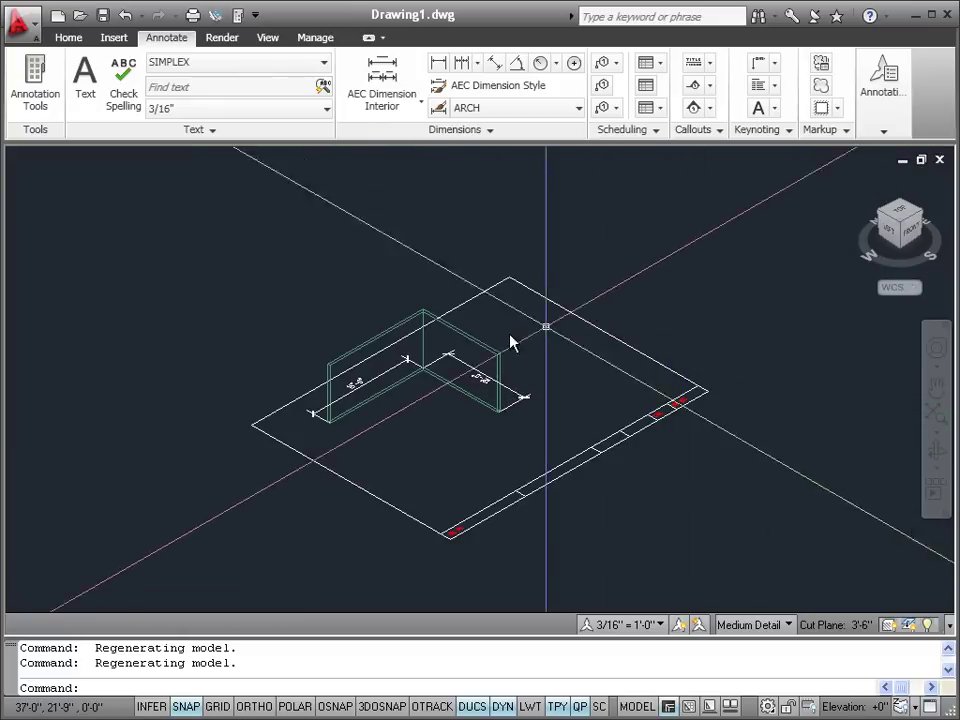
Select both walls to inspect them up close in the isometric view, and clear the selection.
click(472, 342)
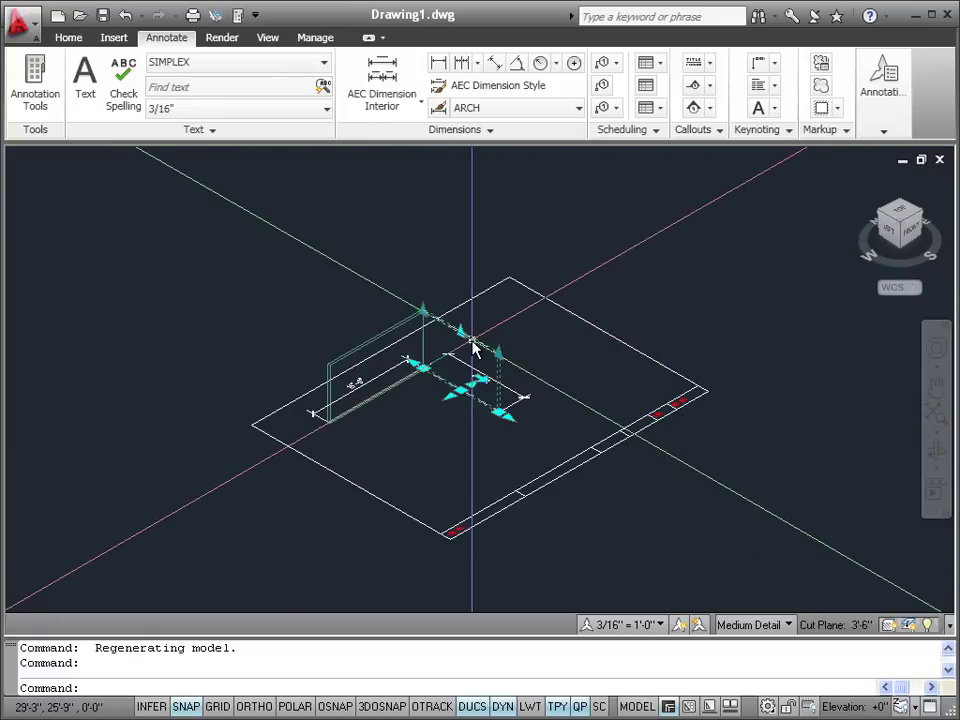
click(385, 342)
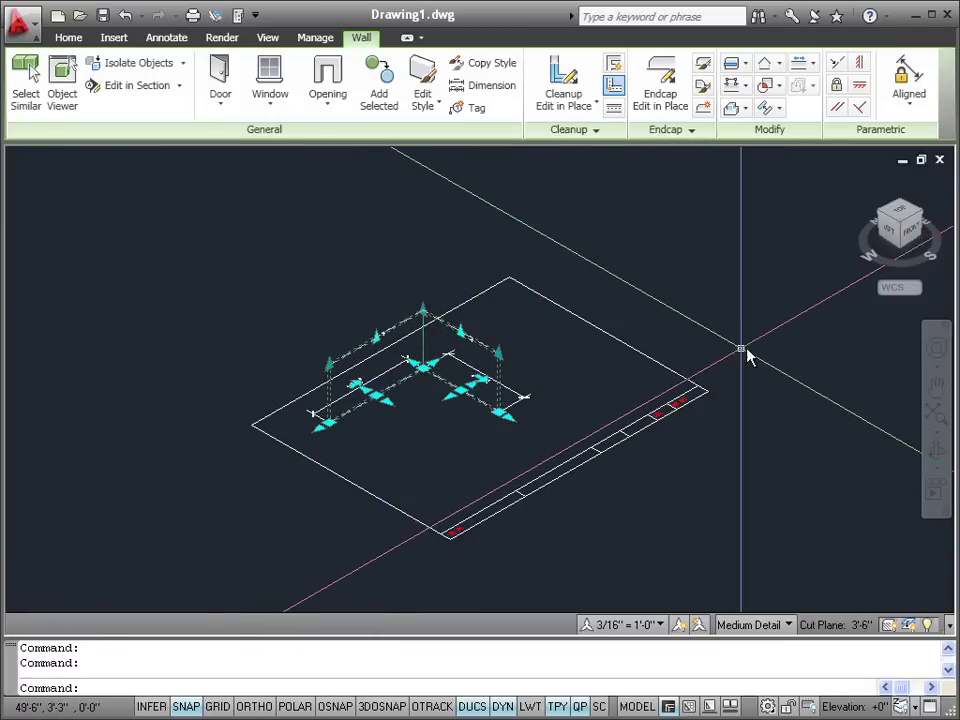
click(859, 183)
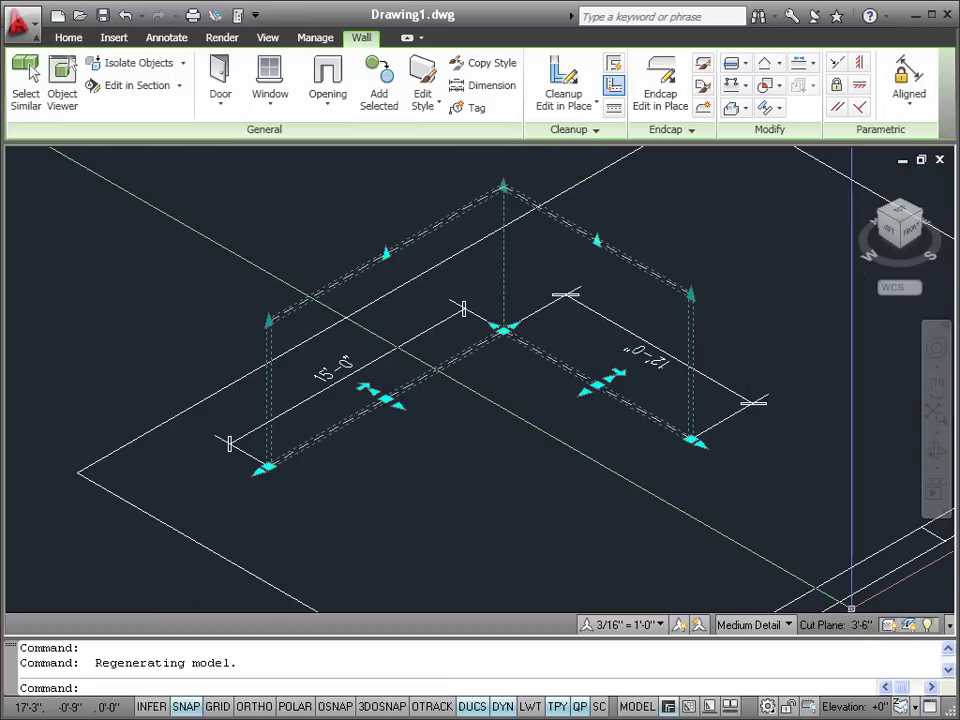
key(Return)
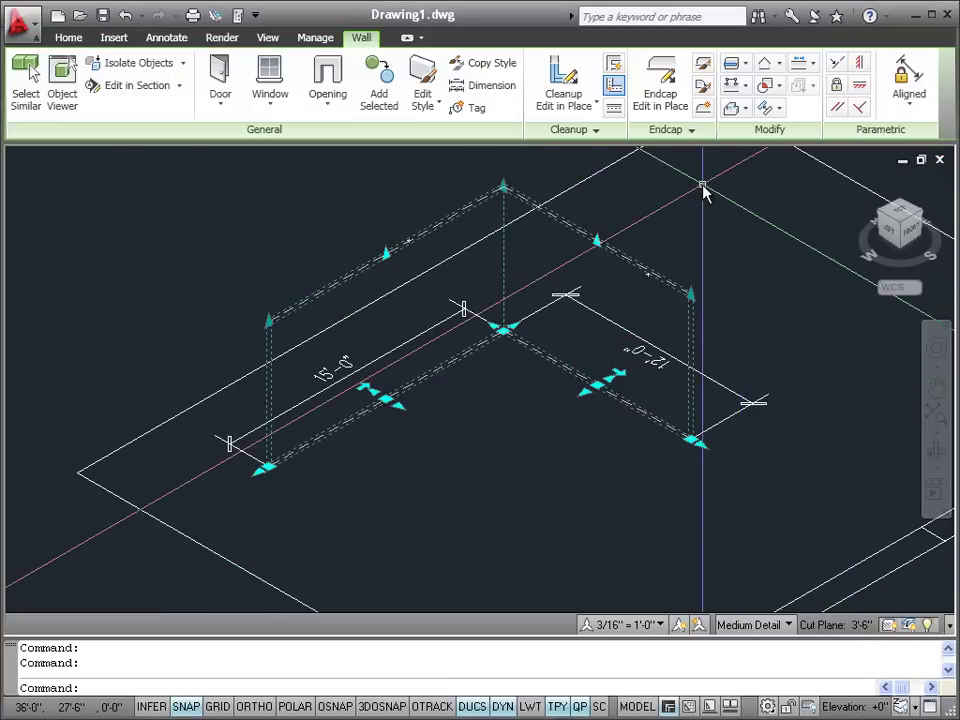
key(Escape)
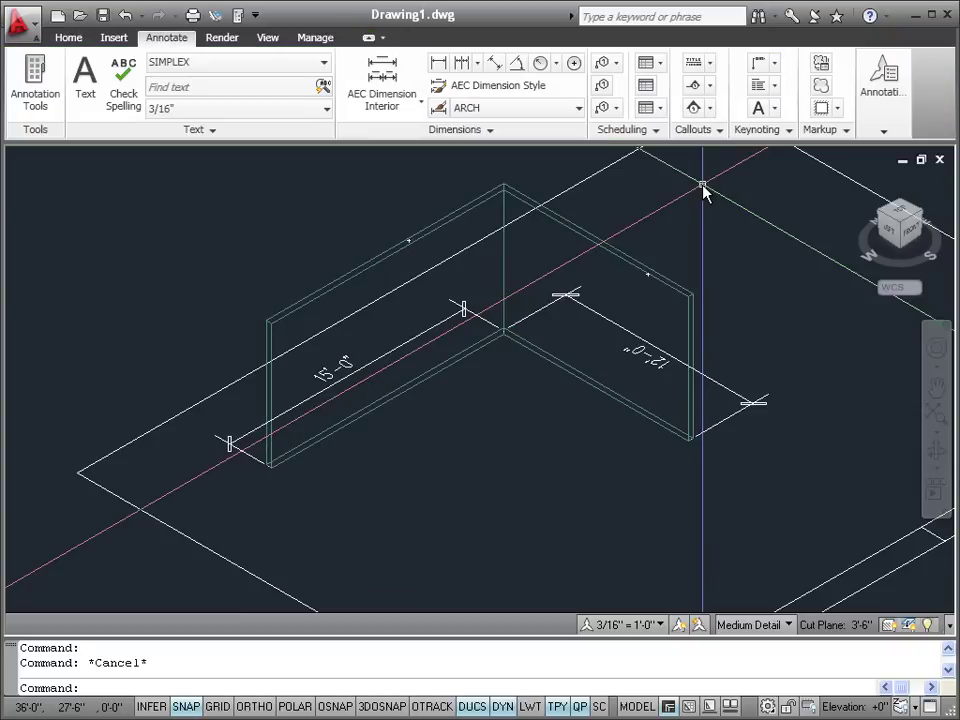
Preview the walls in the Hidden and Realistic visual styles, and restore 2D Wireframe.
click(70, 40)
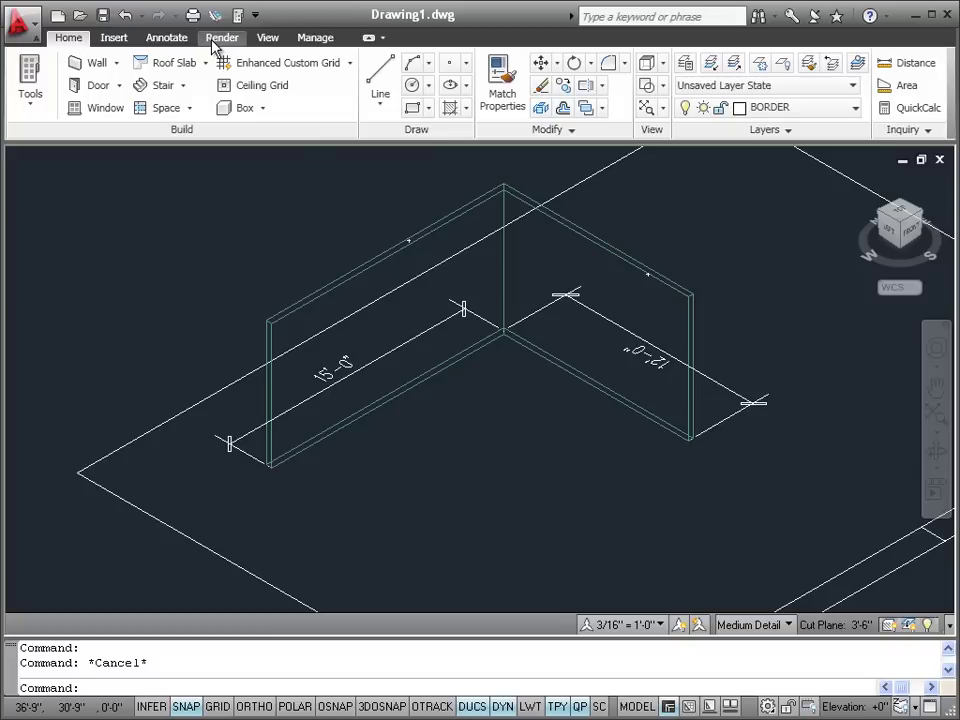
click(260, 40)
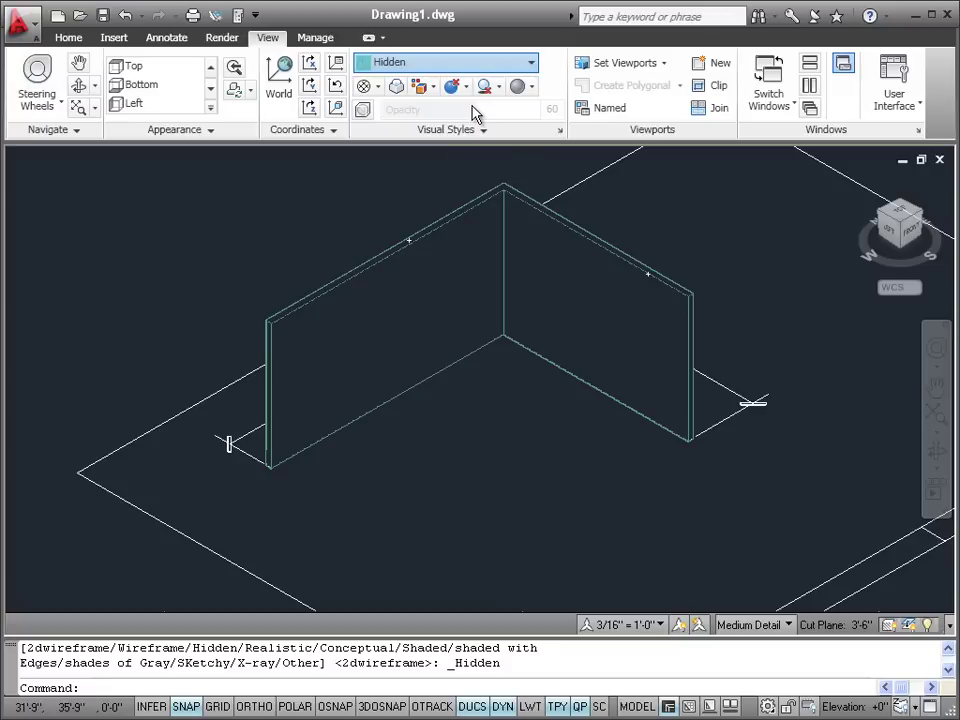
click(530, 62)
click(692, 253)
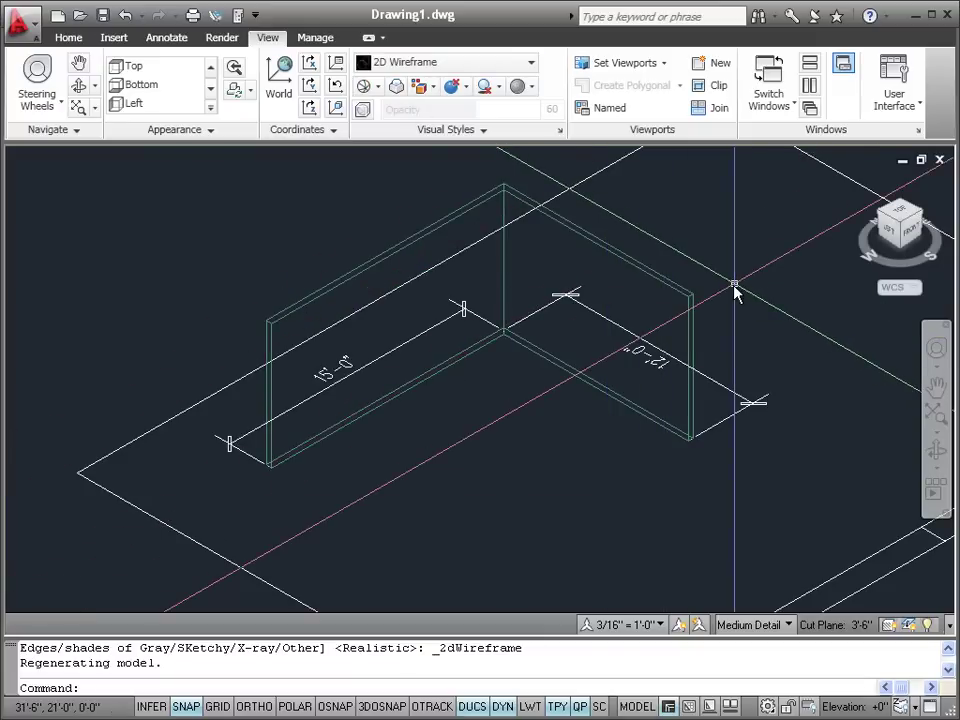
Return to the top plan view and zoom to the drawing's extents.
scroll(808, 395, down, 1)
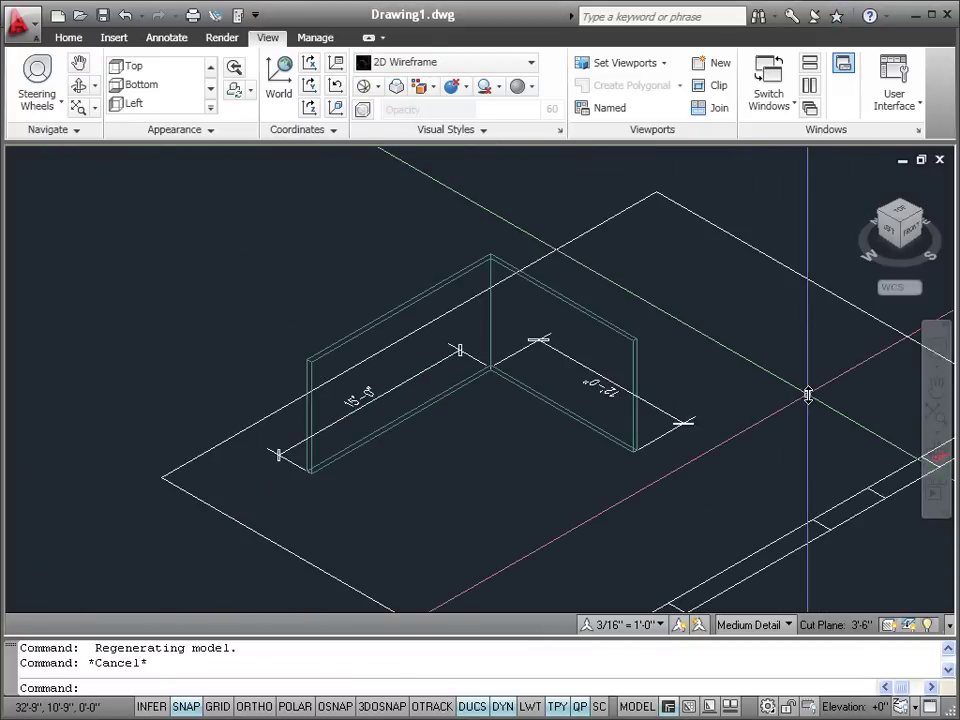
click(905, 218)
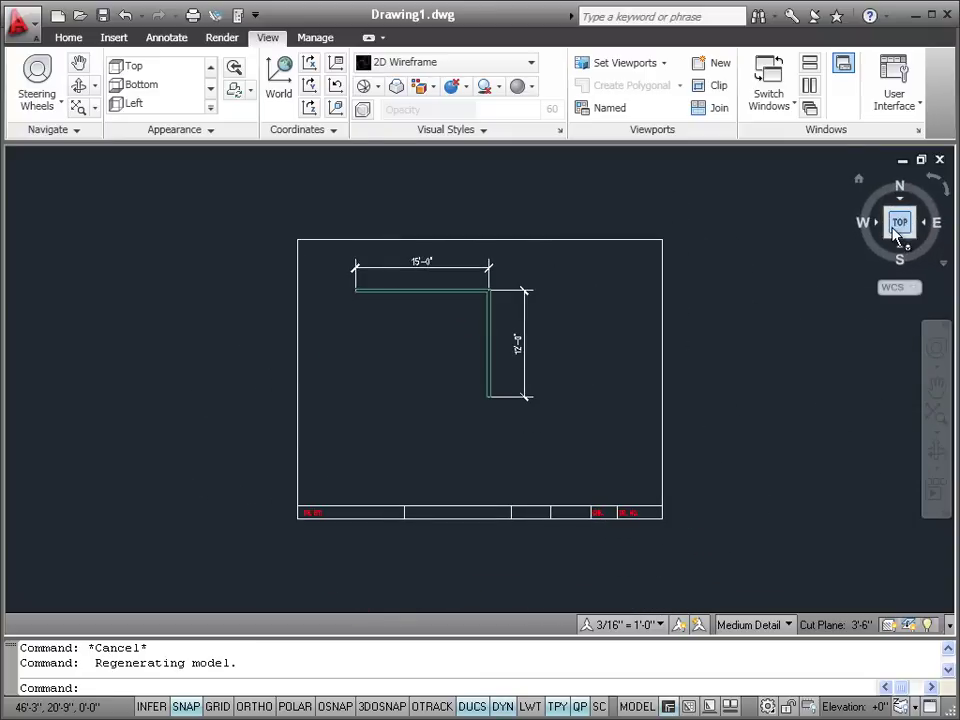
right_click(588, 282)
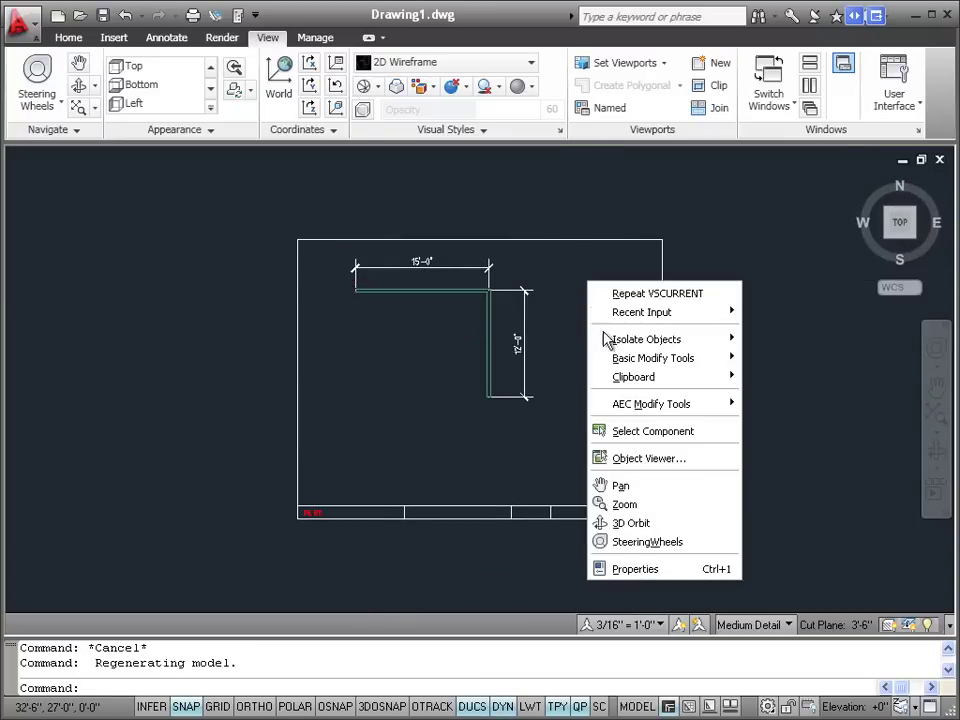
click(625, 504)
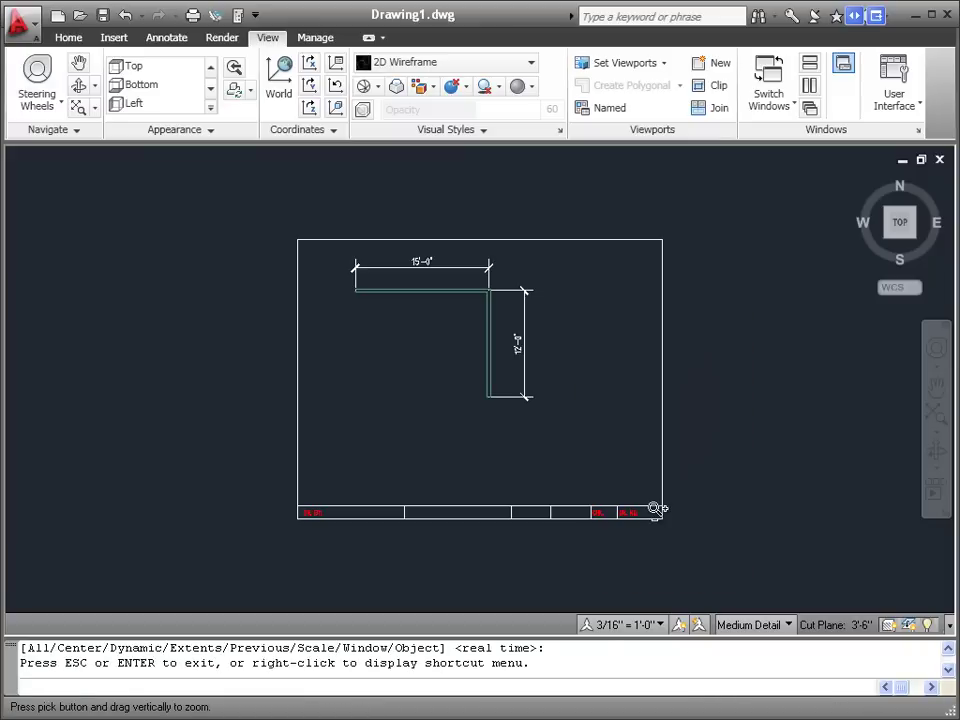
right_click(579, 354)
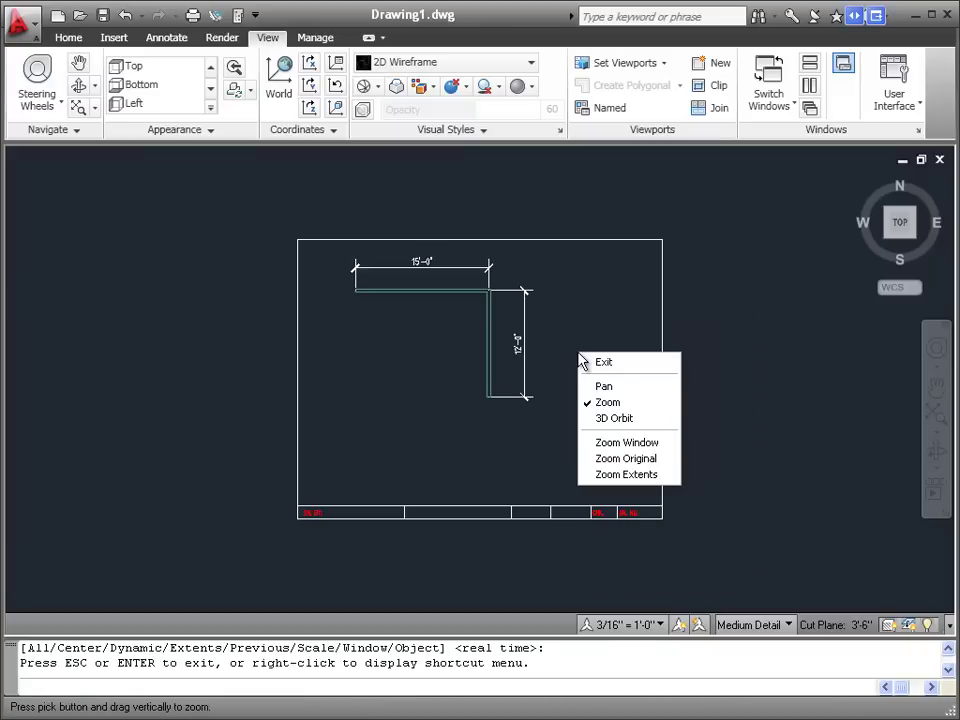
click(633, 476)
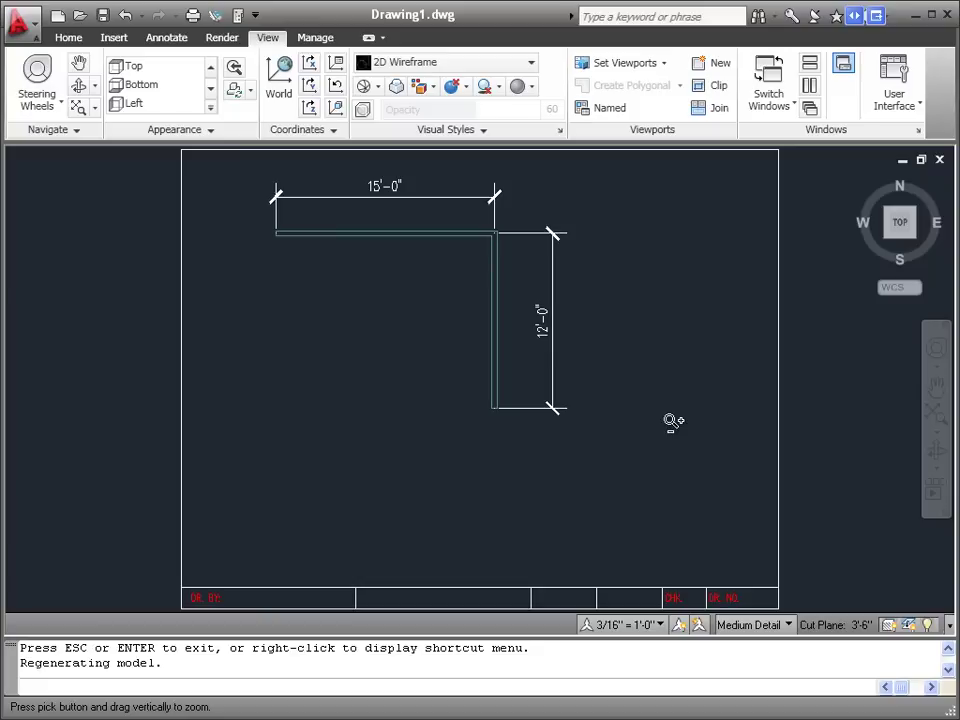
right_click(703, 231)
click(724, 240)
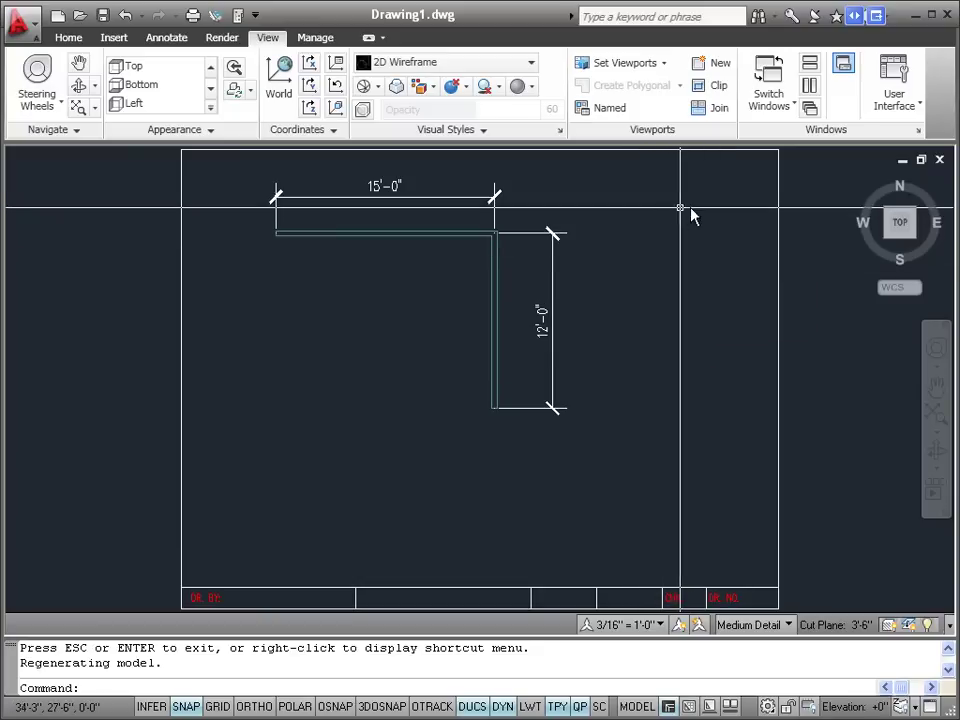
Erase the horizontal and vertical wall dimensions together with the title block border, keeping only the two walls.
click(489, 198)
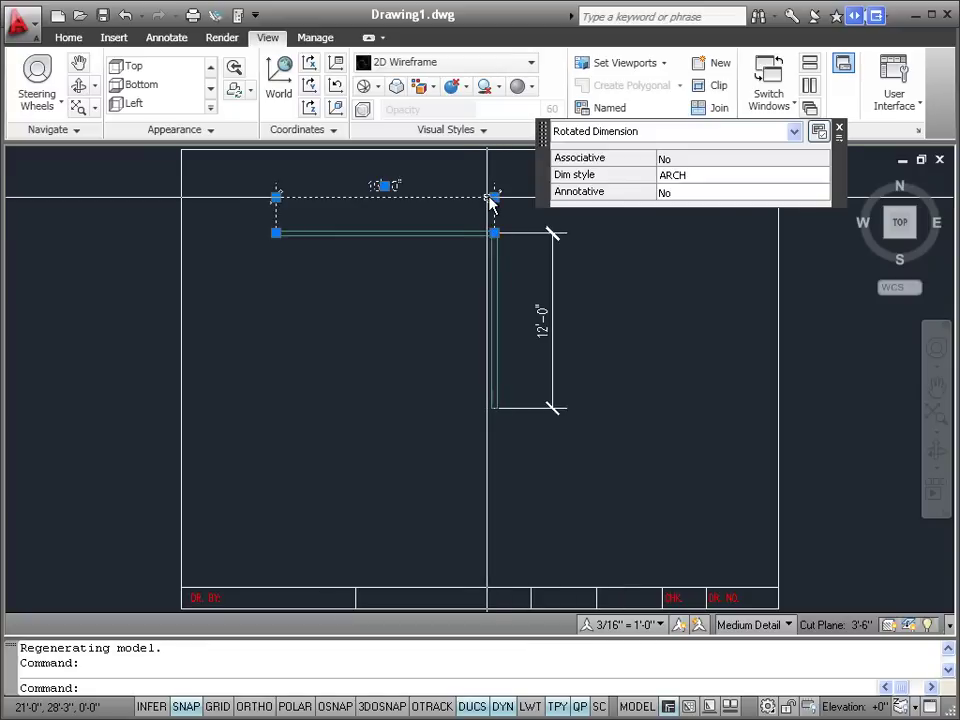
click(542, 236)
click(536, 242)
click(779, 330)
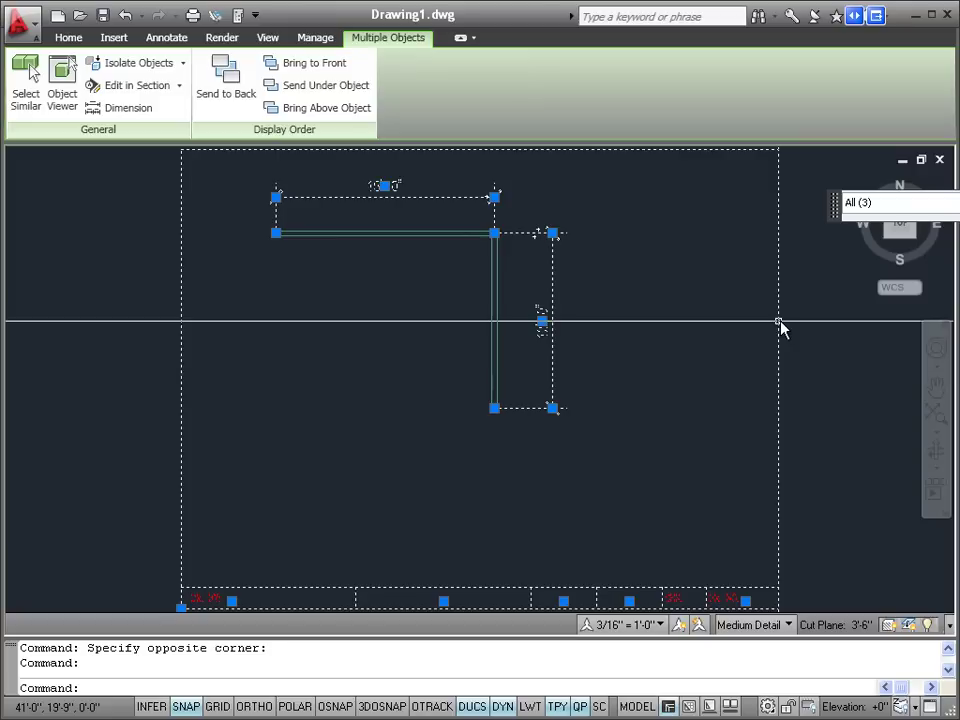
key(Delete)
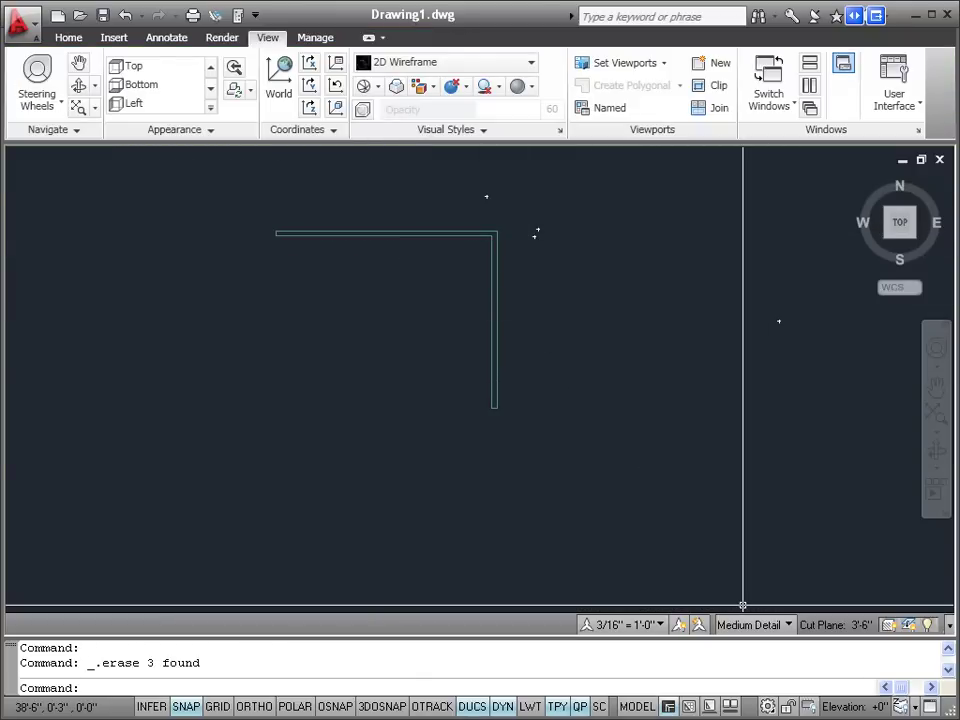
Open DesignCenter for inserting content into the drawing.
key(ctrl+4)
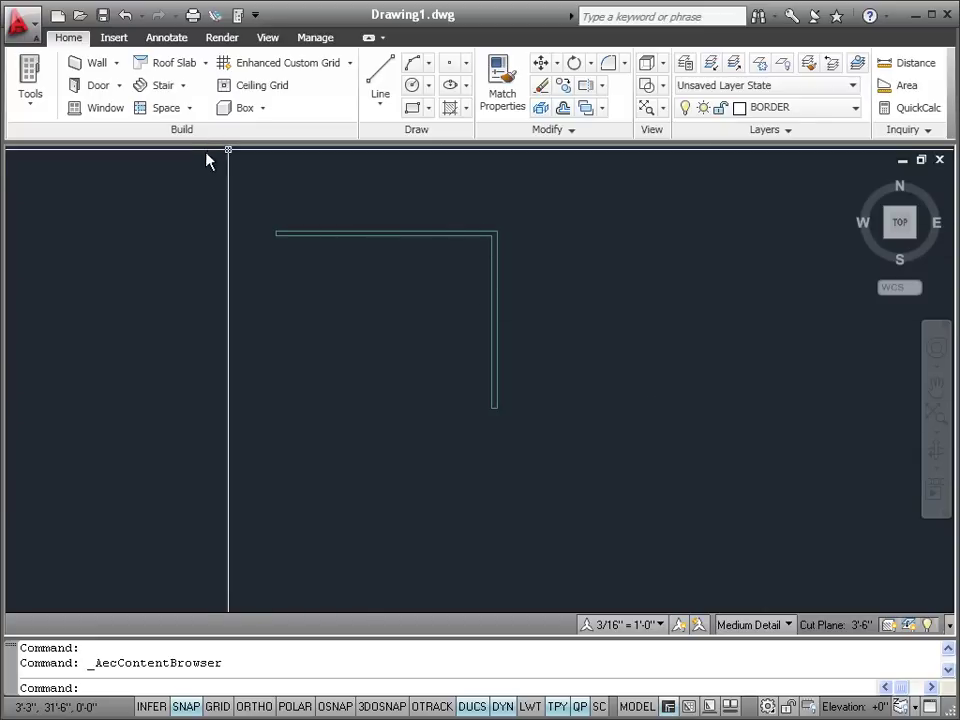
click(114, 38)
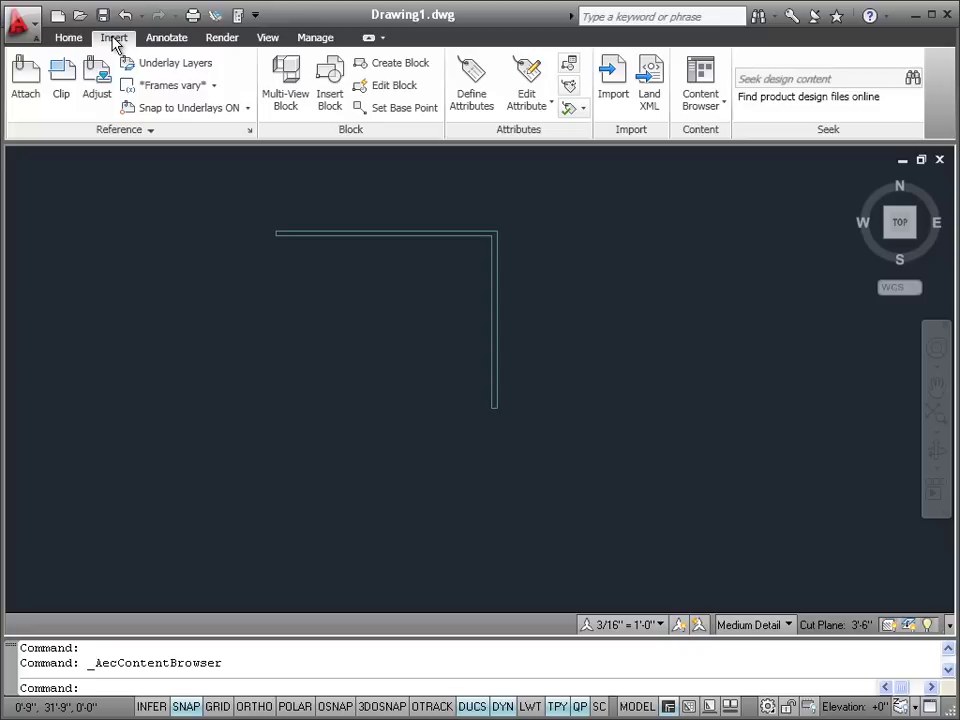
click(727, 108)
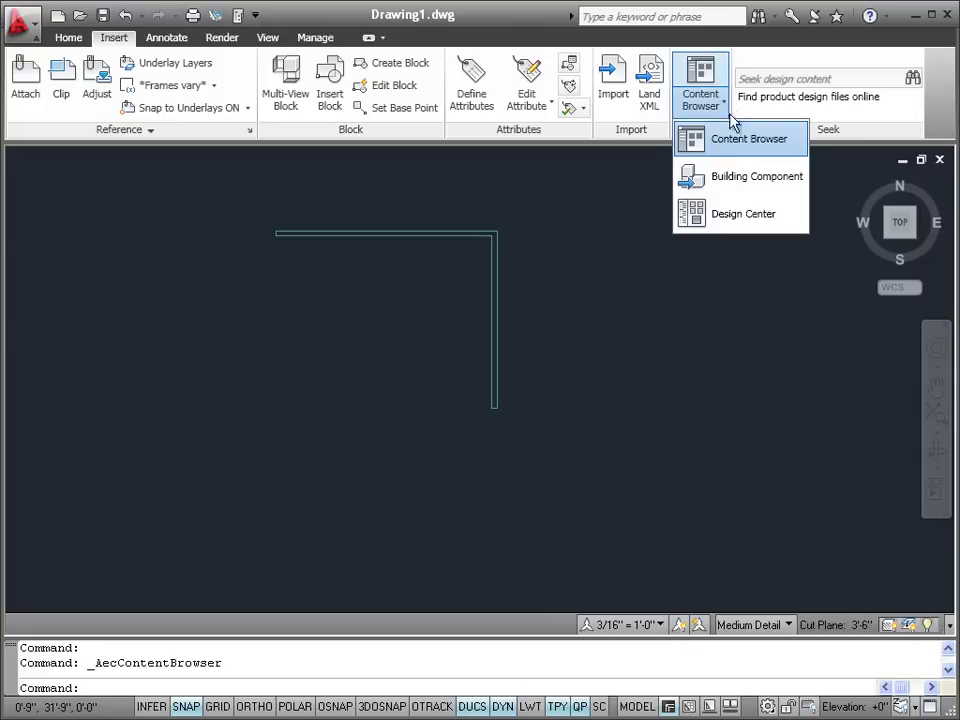
click(756, 222)
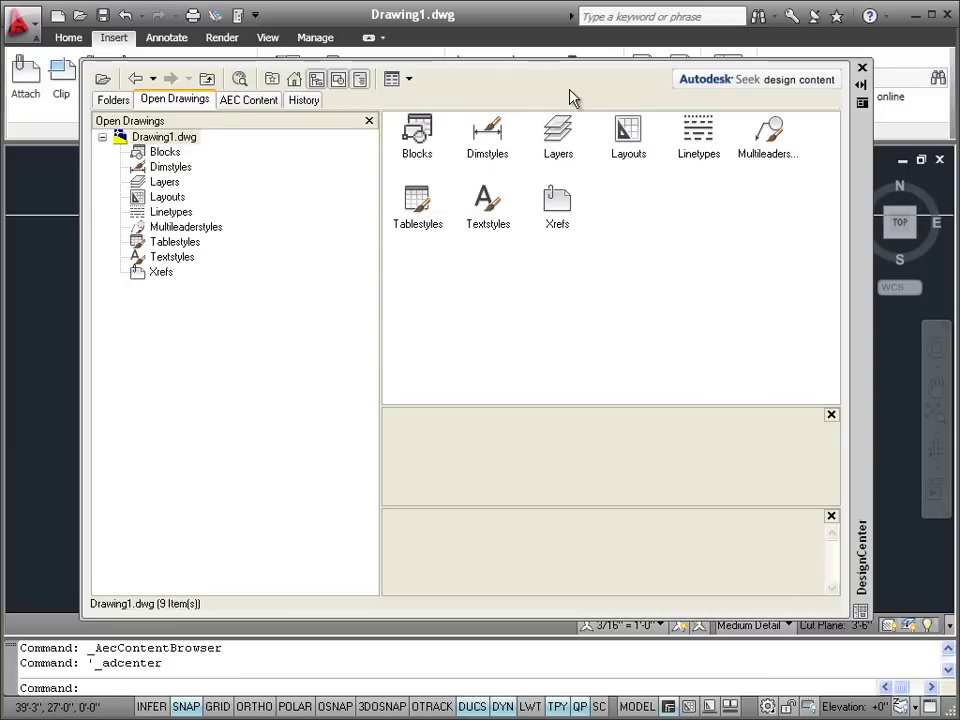
Browse the AutoCAD Architecture AEC content and expand the Imperial library's Design folder to show its categories.
click(112, 100)
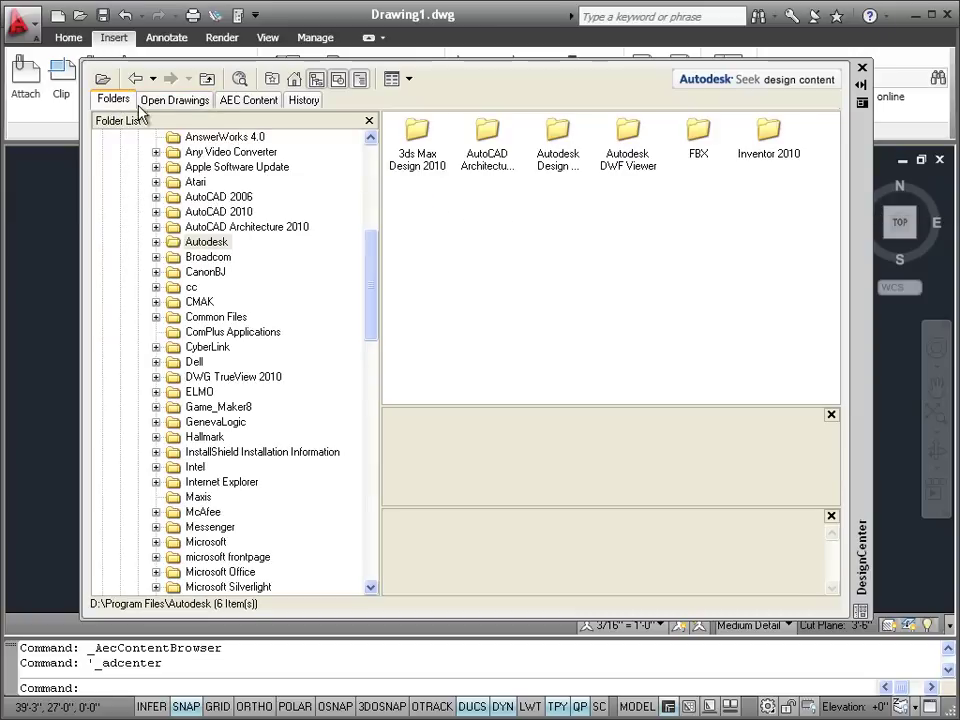
click(165, 100)
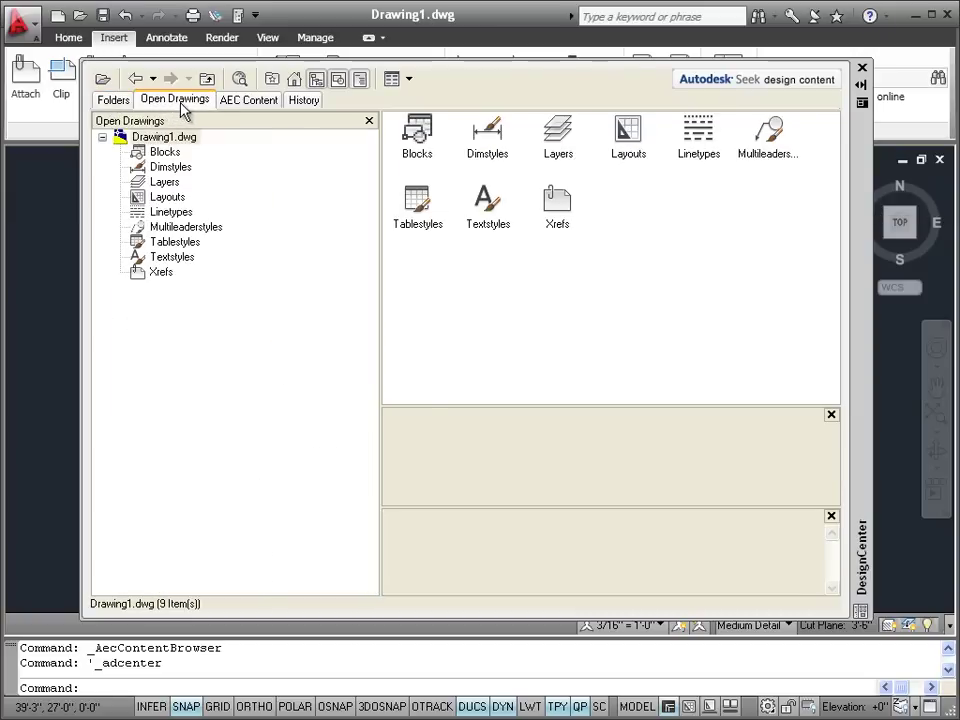
click(243, 101)
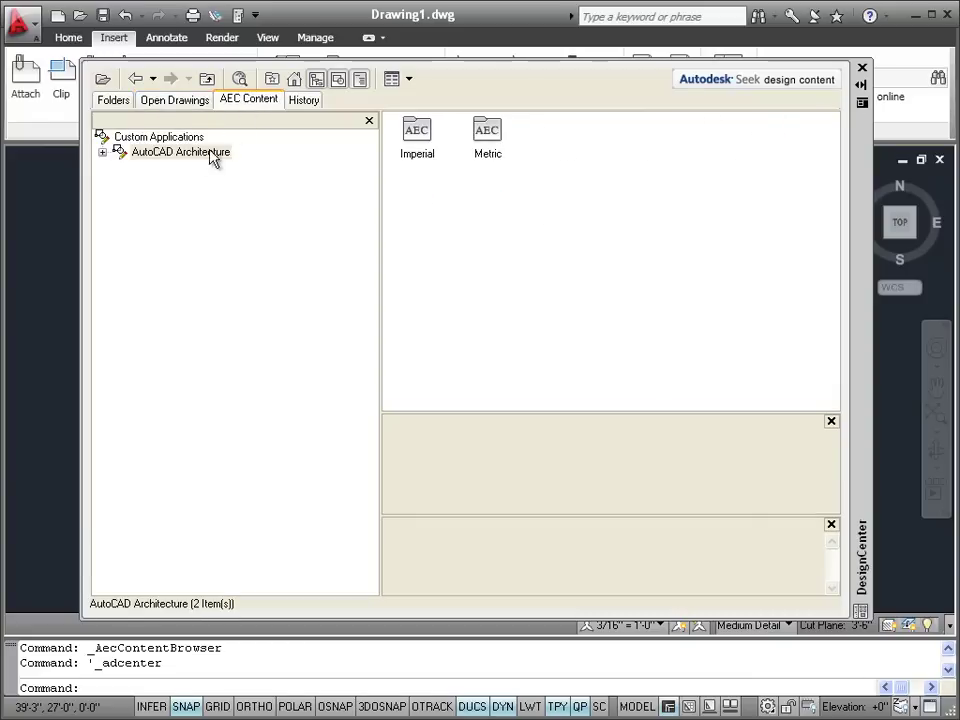
double_click(418, 138)
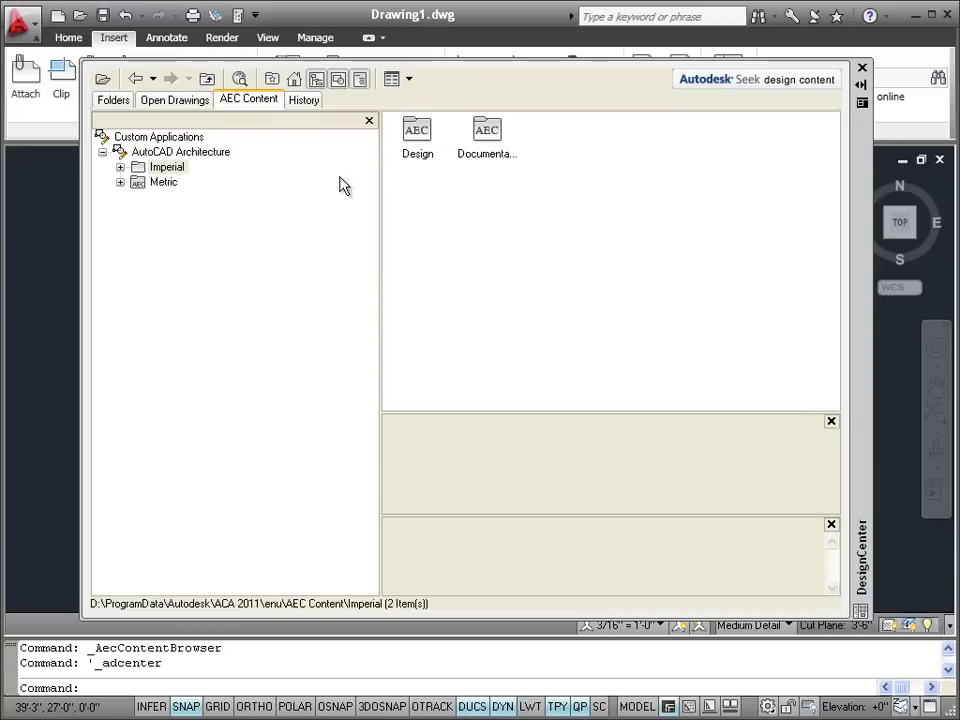
click(120, 168)
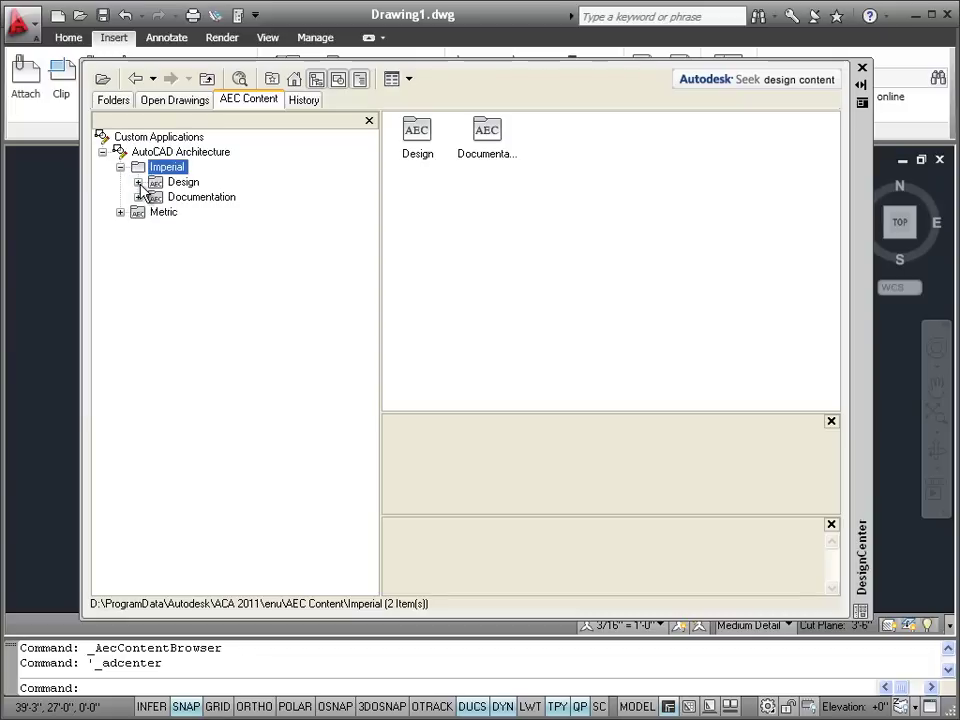
click(138, 183)
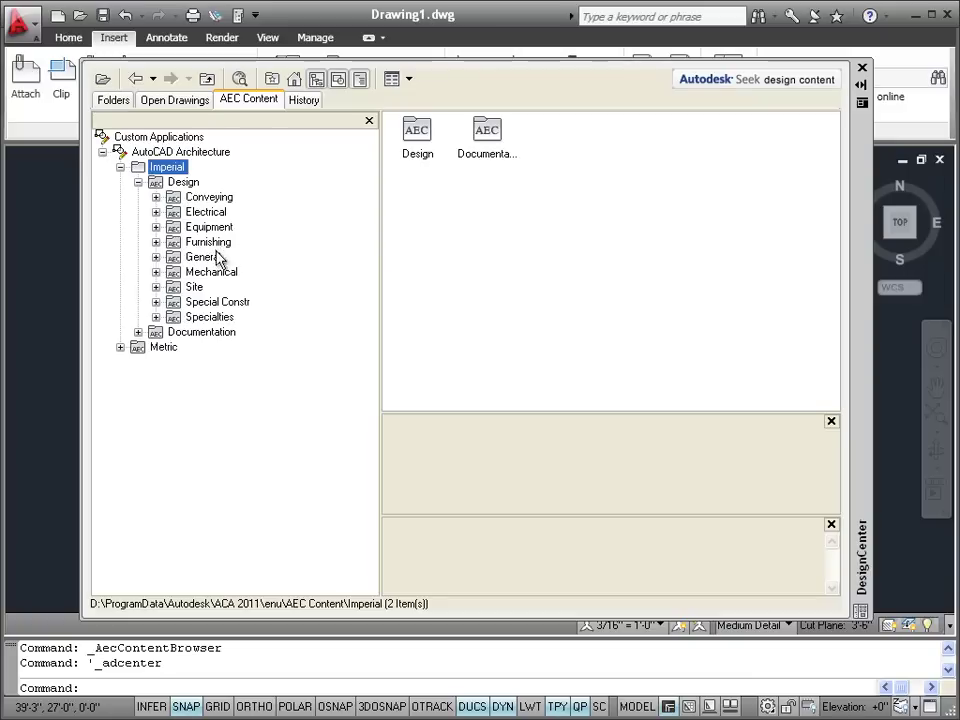
Start inserting the Dresser & Mirror block from the Imperial Furnishing Accessories content and collapse DesignCenter to reveal the drawing.
double_click(212, 242)
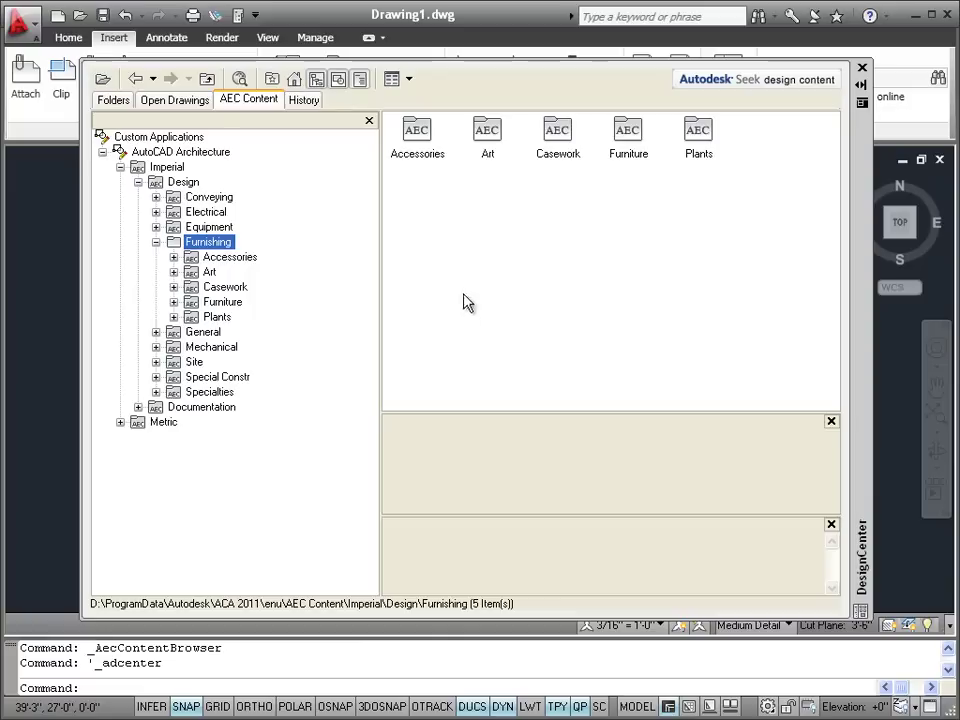
click(240, 262)
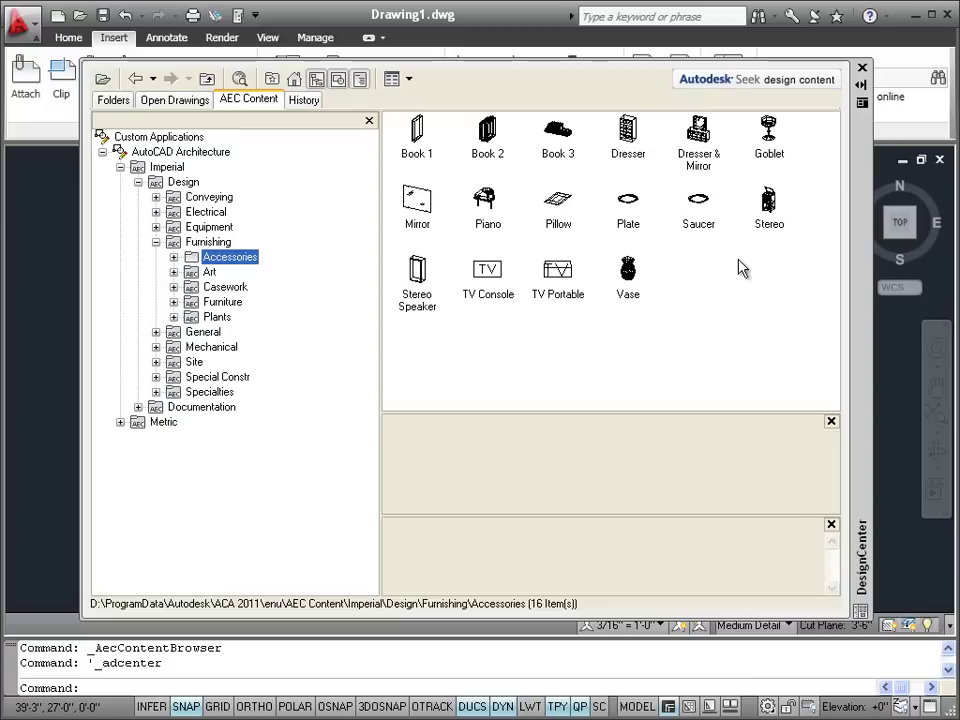
click(701, 160)
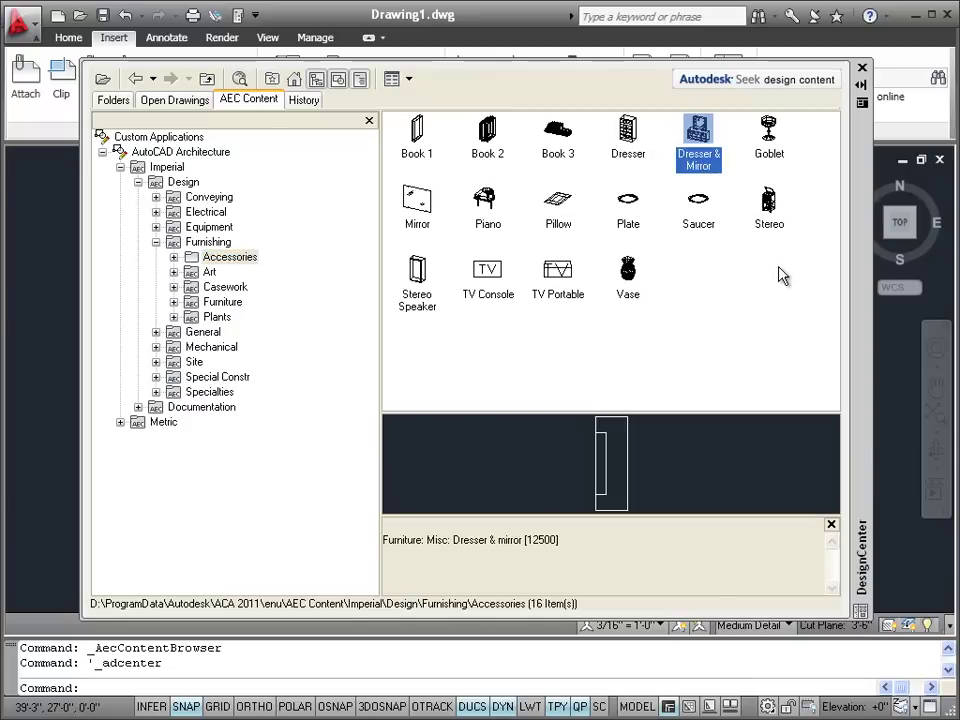
right_click(704, 148)
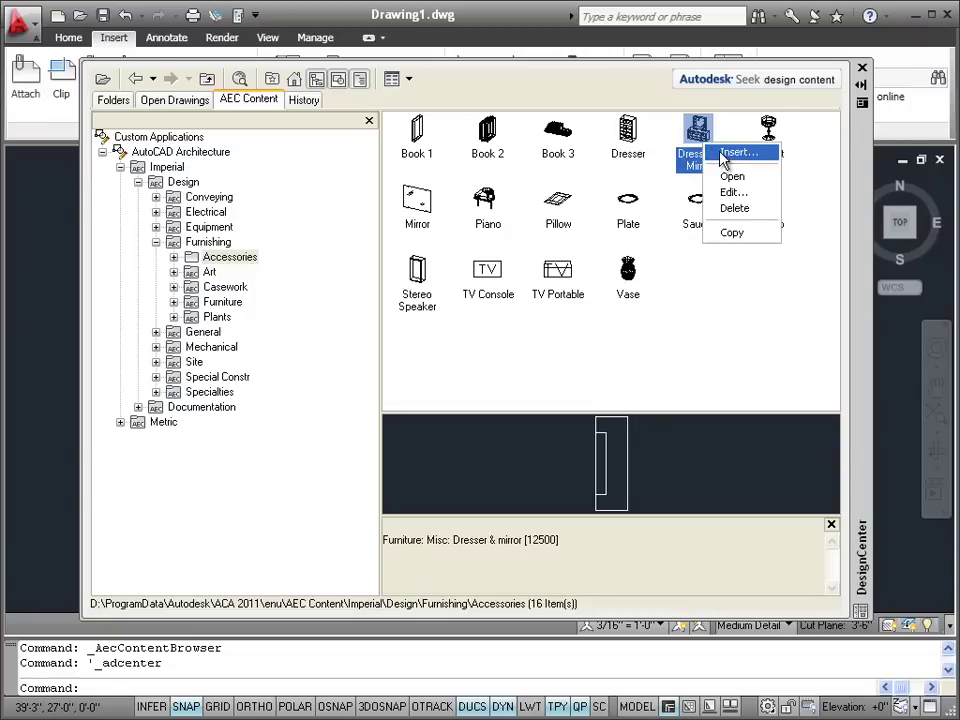
click(724, 154)
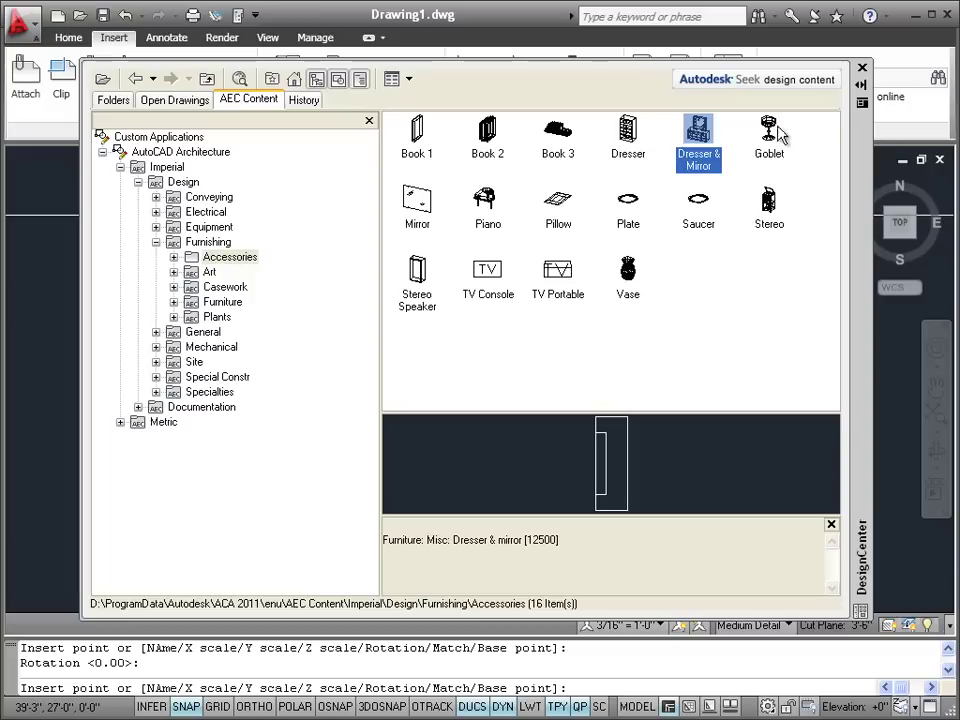
click(862, 88)
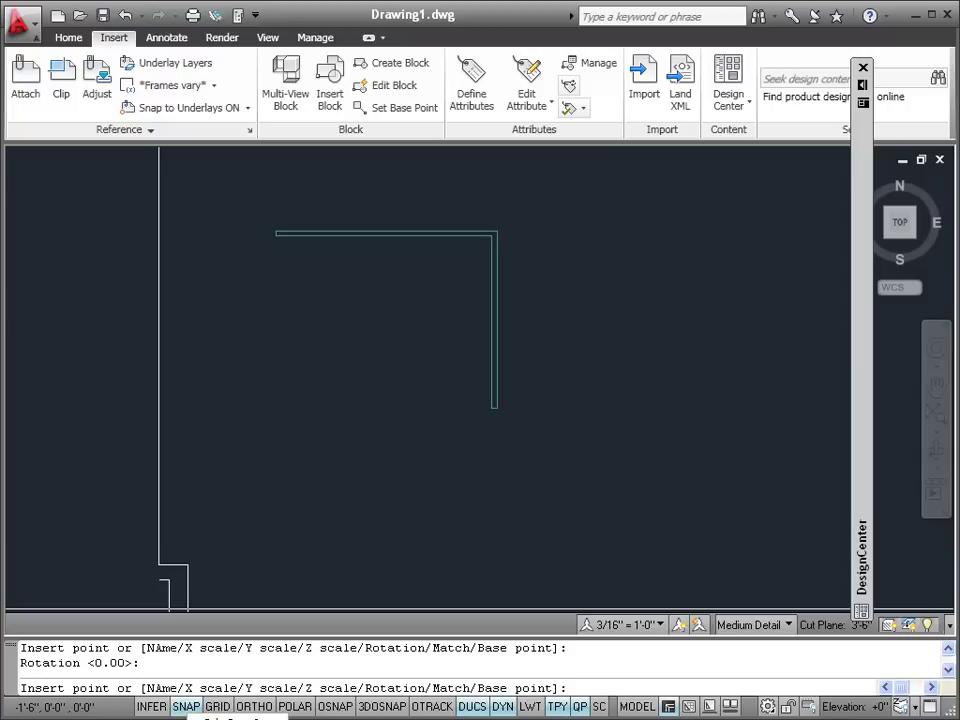
Reduce the X and Y snap spacing in the drafting settings while the block insertion is active.
right_click(186, 706)
drag(293, 125, 440, 125)
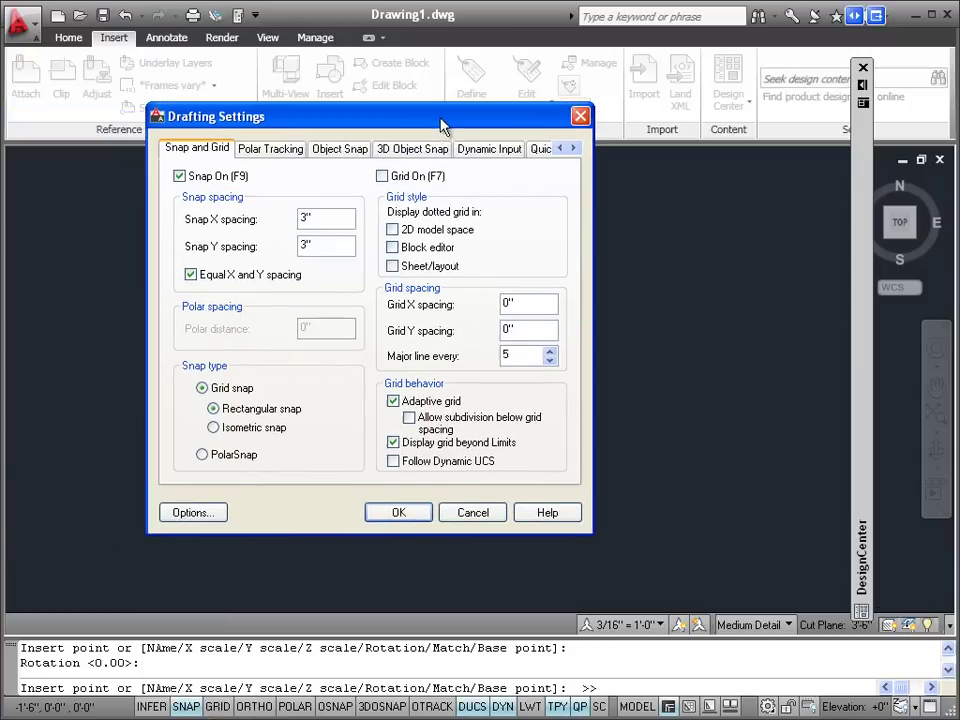
double_click(318, 218)
click(399, 513)
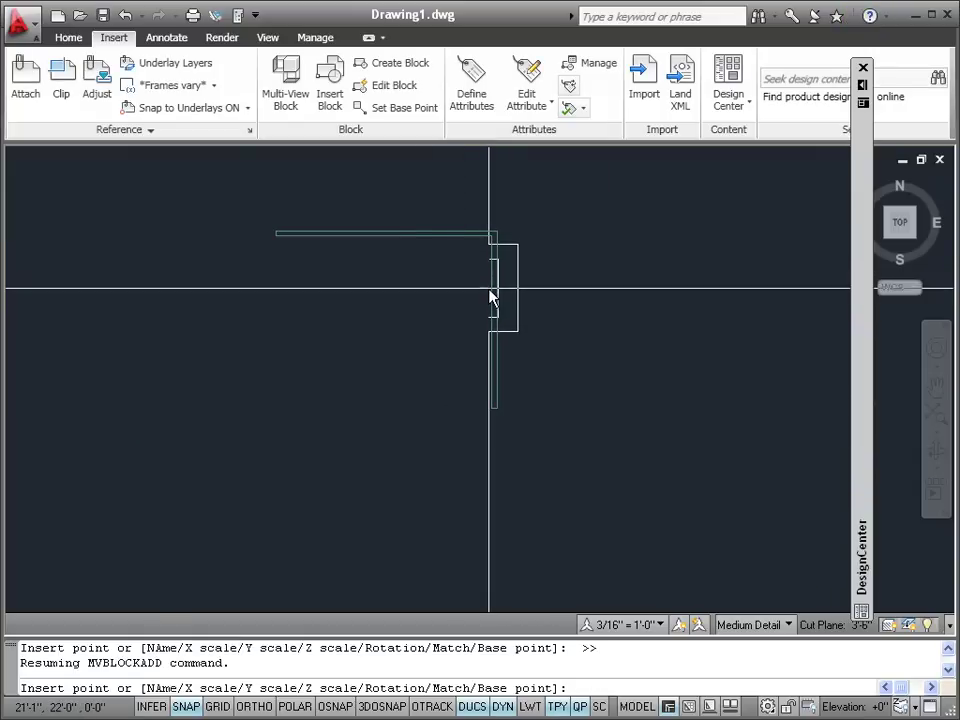
Place one Dresser & Mirror against the inner face of the vertical wall near its lower end and finish the insertion.
scroll(490, 296, up, 3)
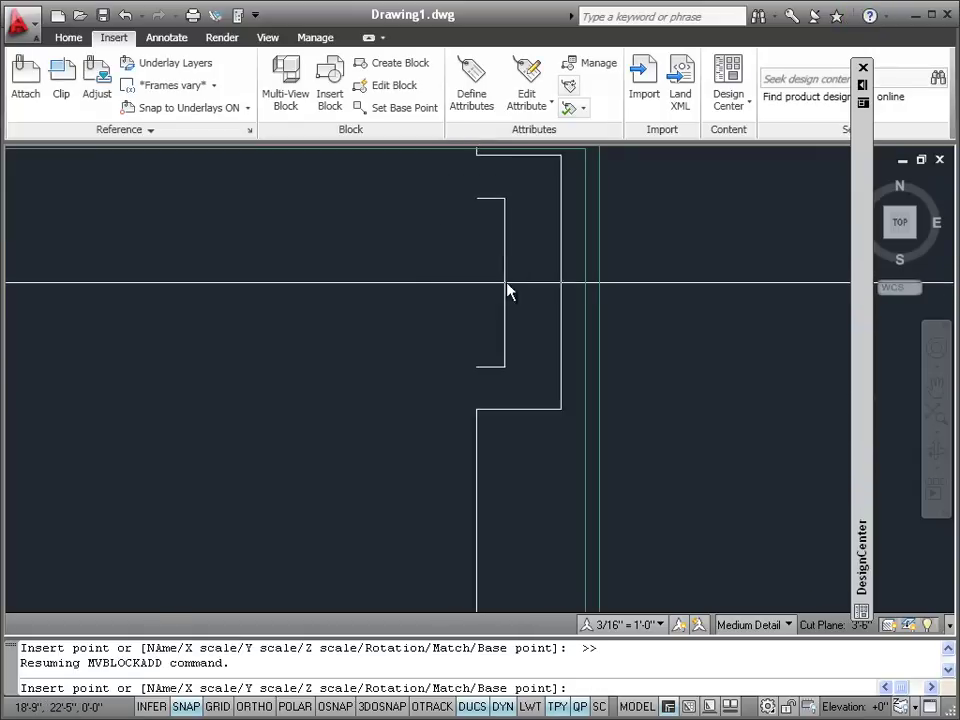
scroll(590, 462, down, 2)
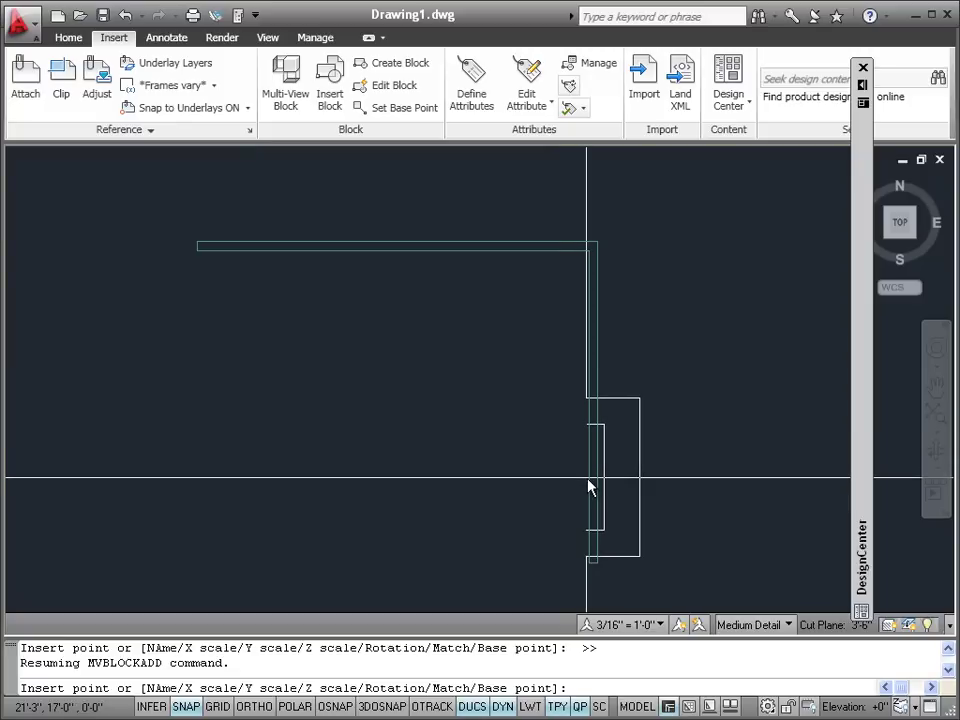
click(590, 487)
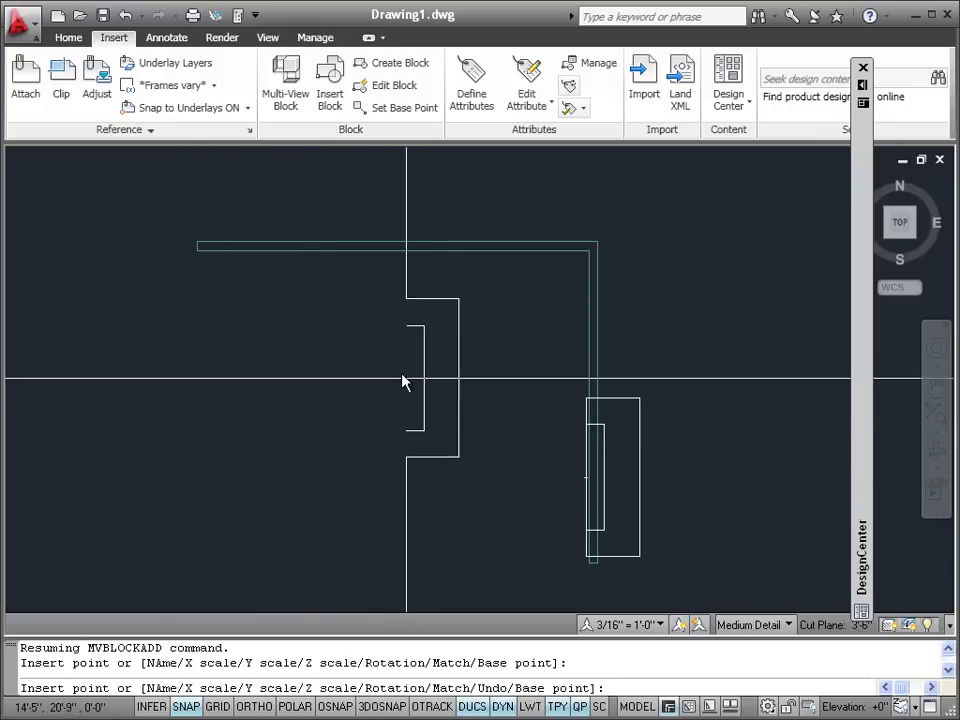
right_click(402, 381)
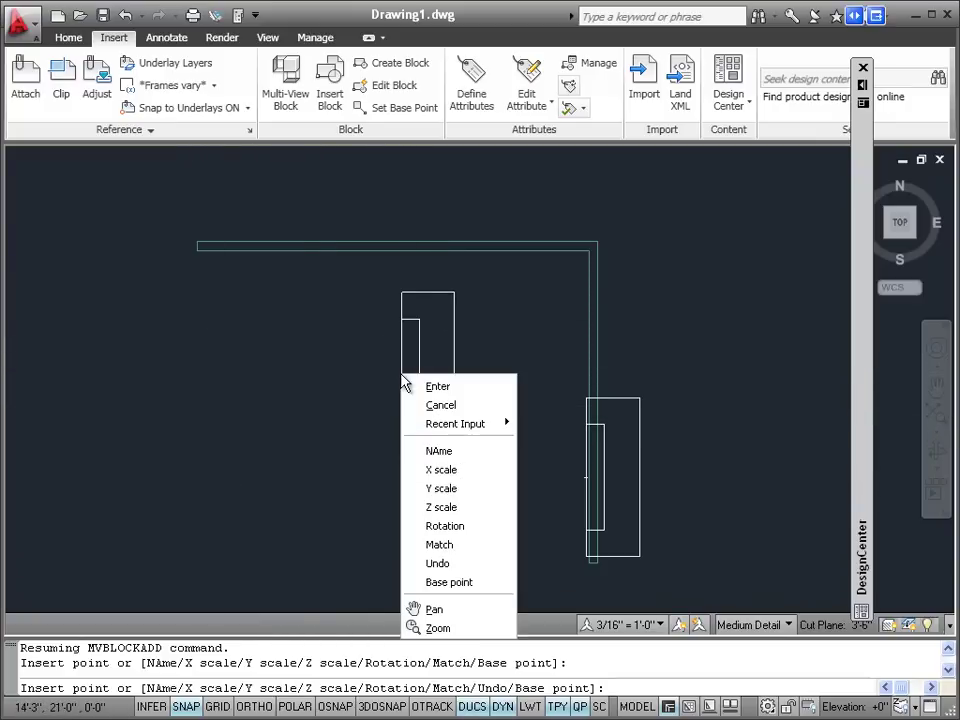
click(432, 390)
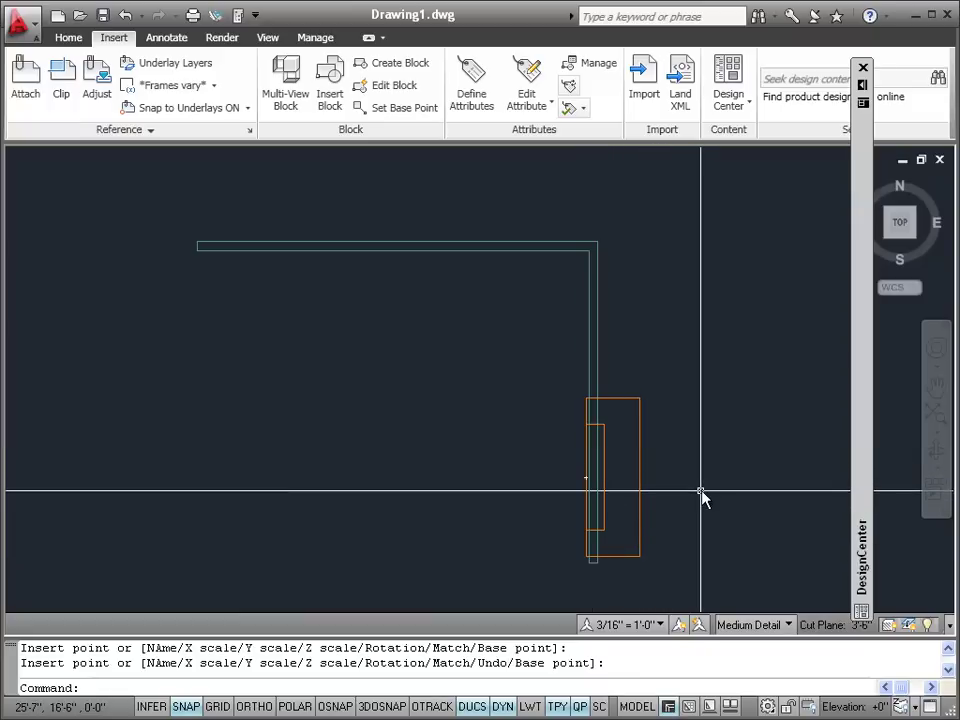
Rotate the dresser 180 degrees about its insertion point so it sits inside the room, and deselect it.
click(640, 476)
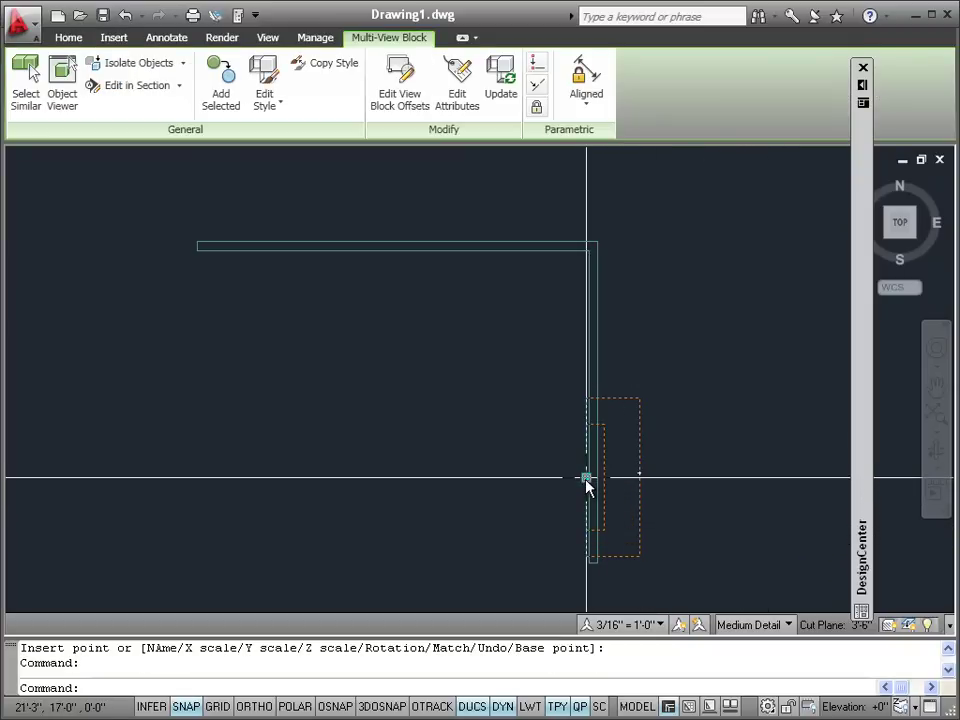
click(586, 477)
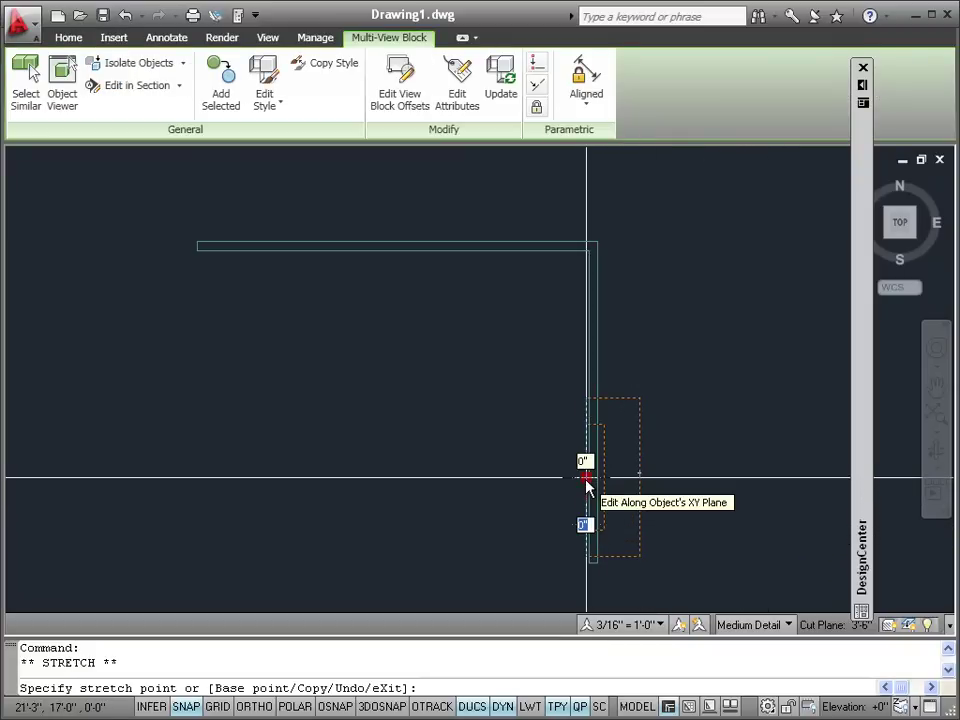
right_click(586, 480)
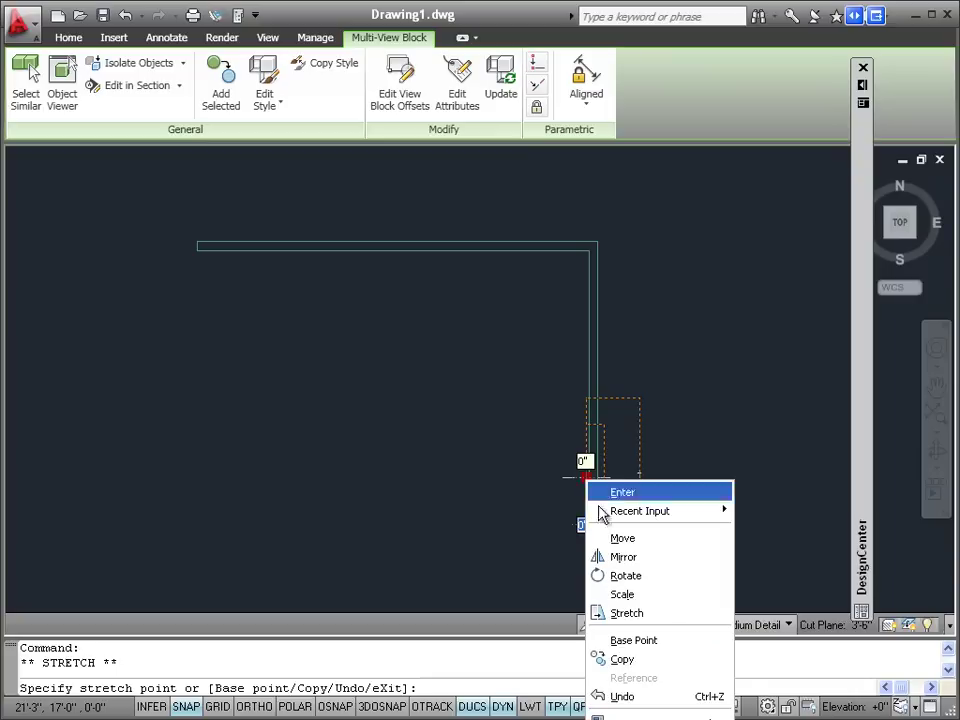
click(655, 585)
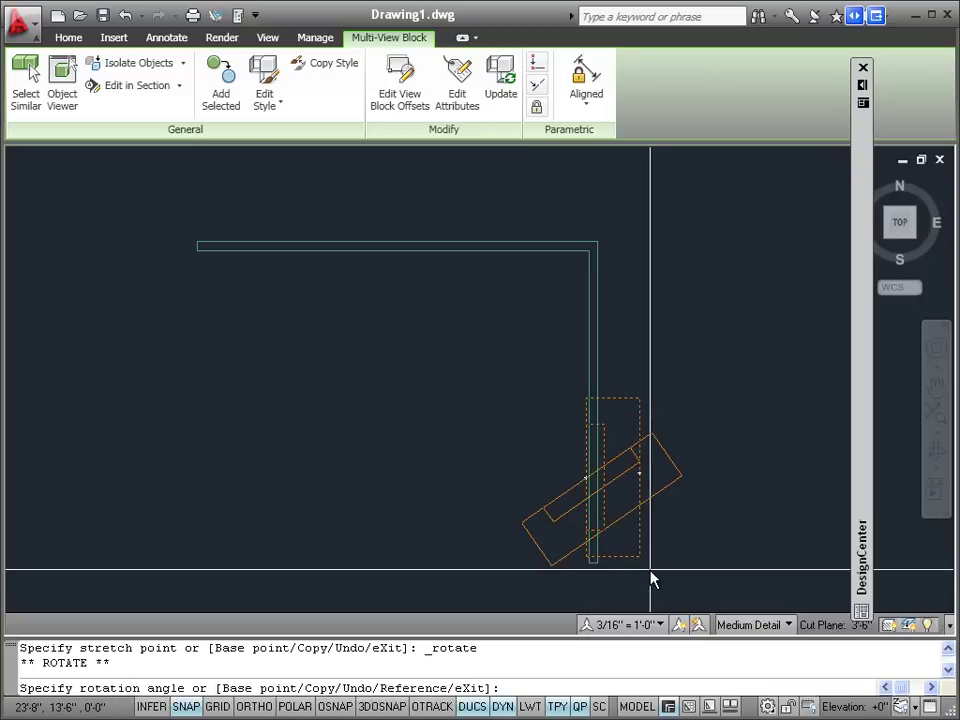
click(495, 486)
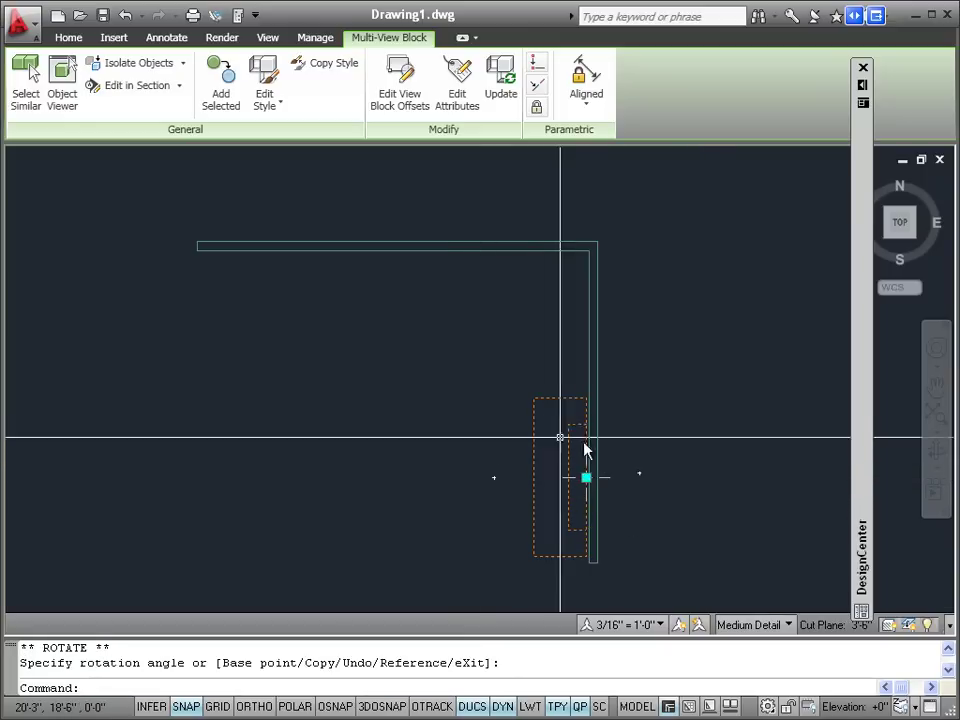
scroll(557, 442, up, 3)
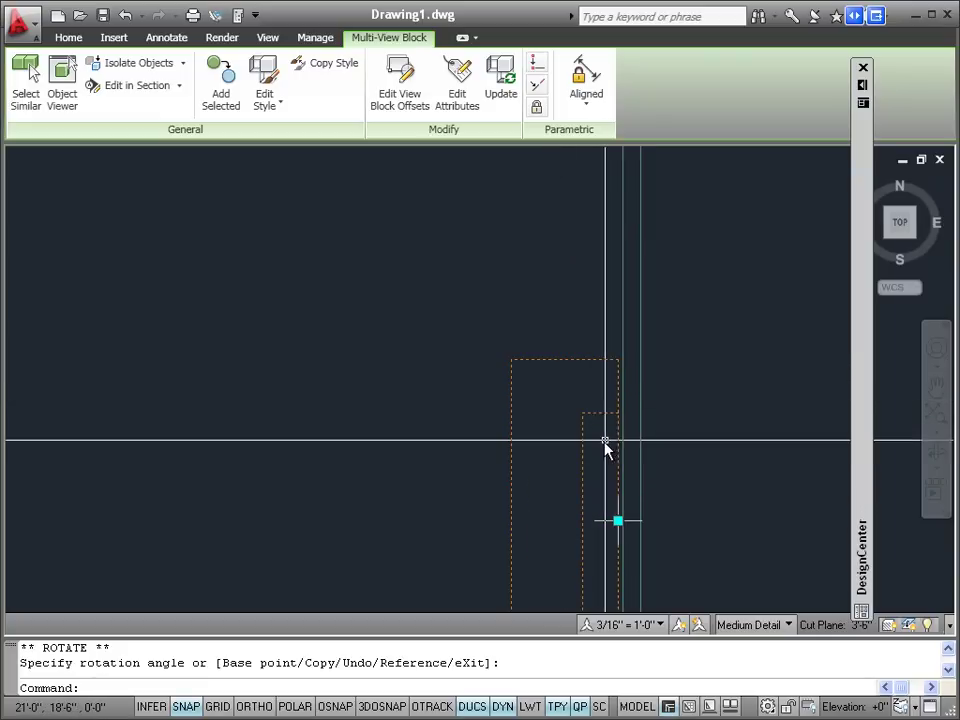
scroll(604, 446, down, 2)
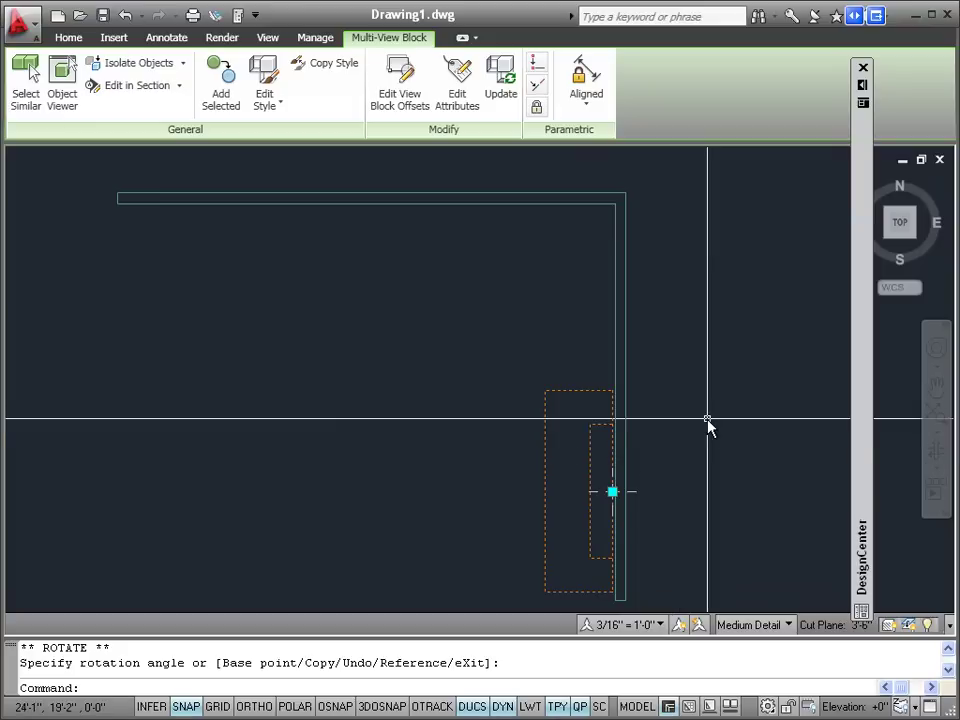
key(Escape)
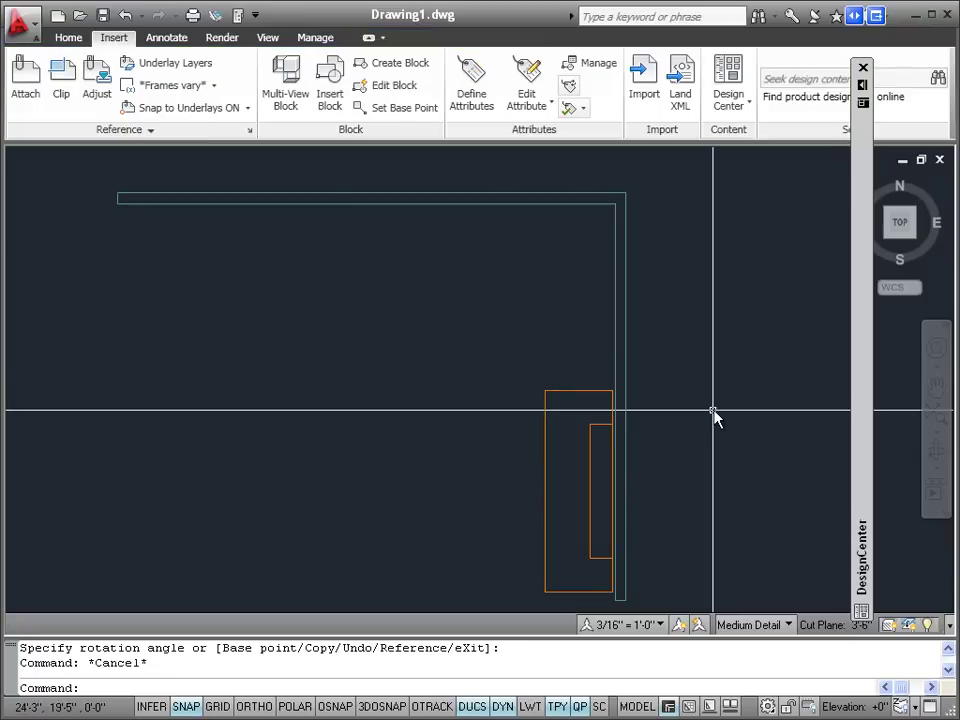
Close DesignCenter and view the walls and dresser from the 3D home view in the Conceptual visual style.
mouse_move(864, 120)
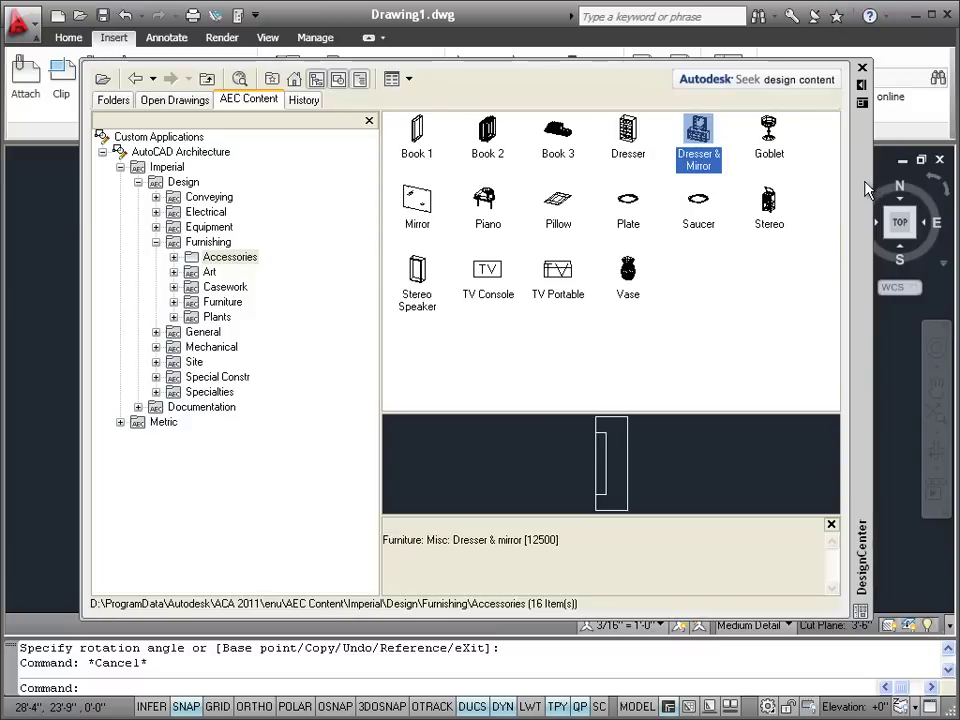
click(863, 69)
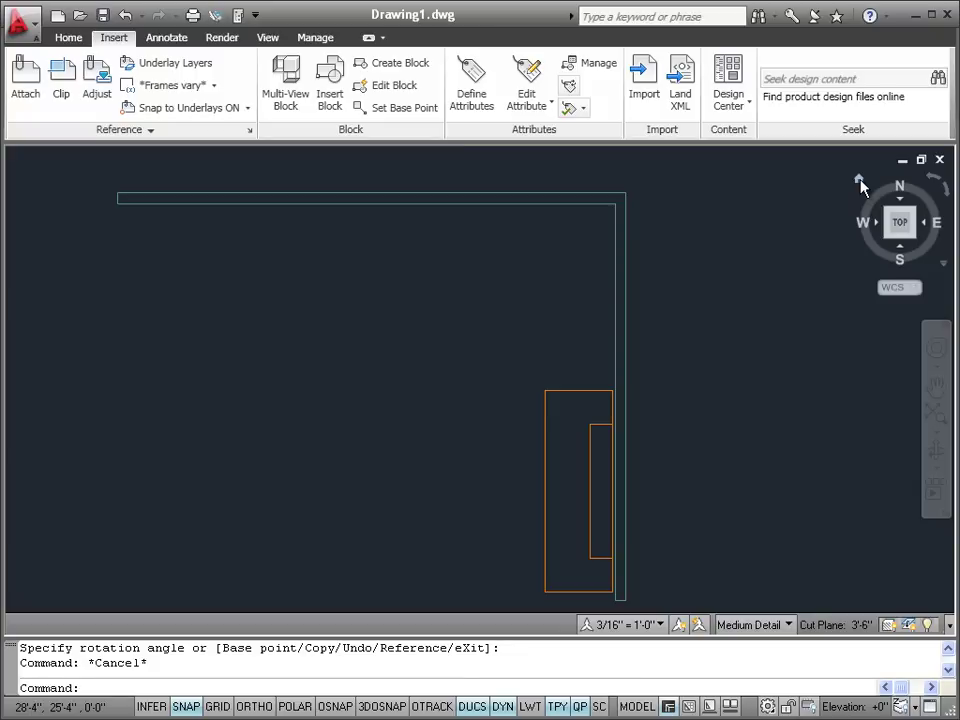
click(860, 183)
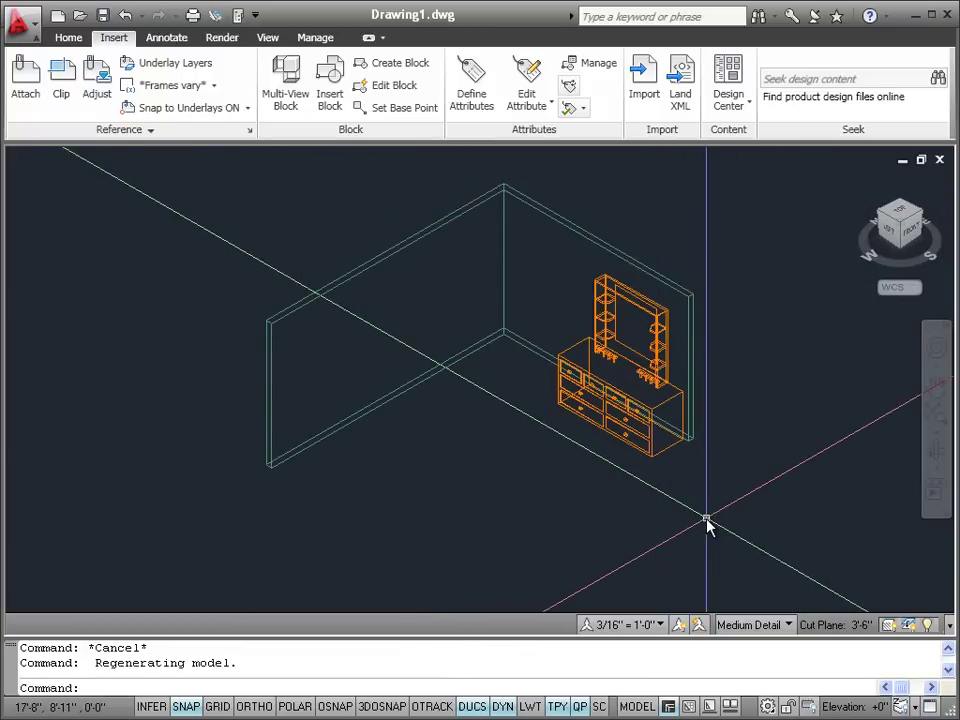
click(267, 38)
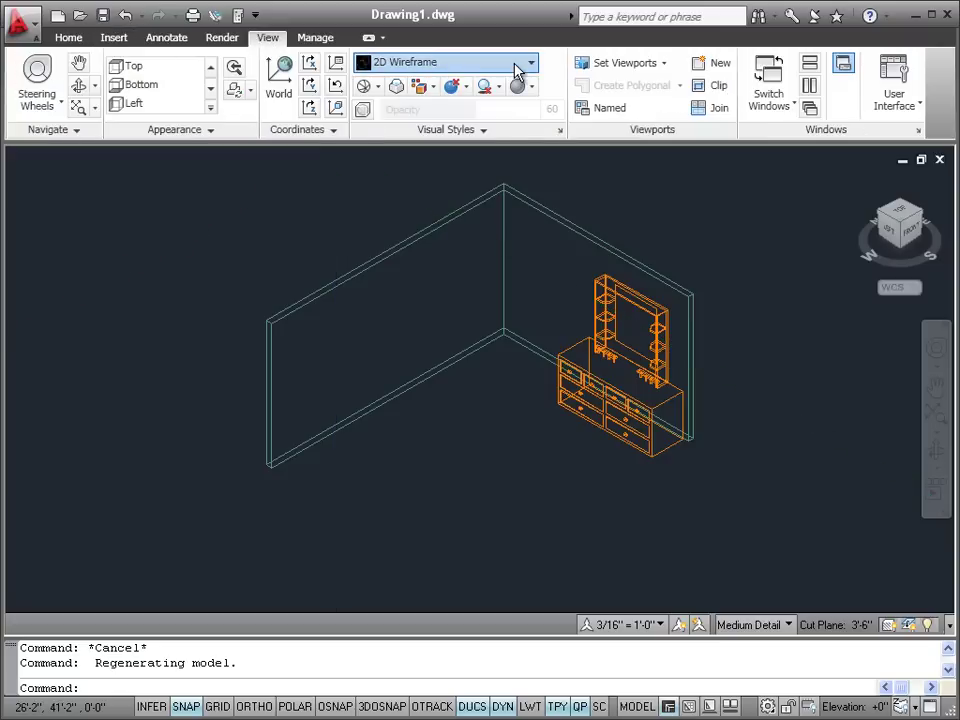
click(477, 118)
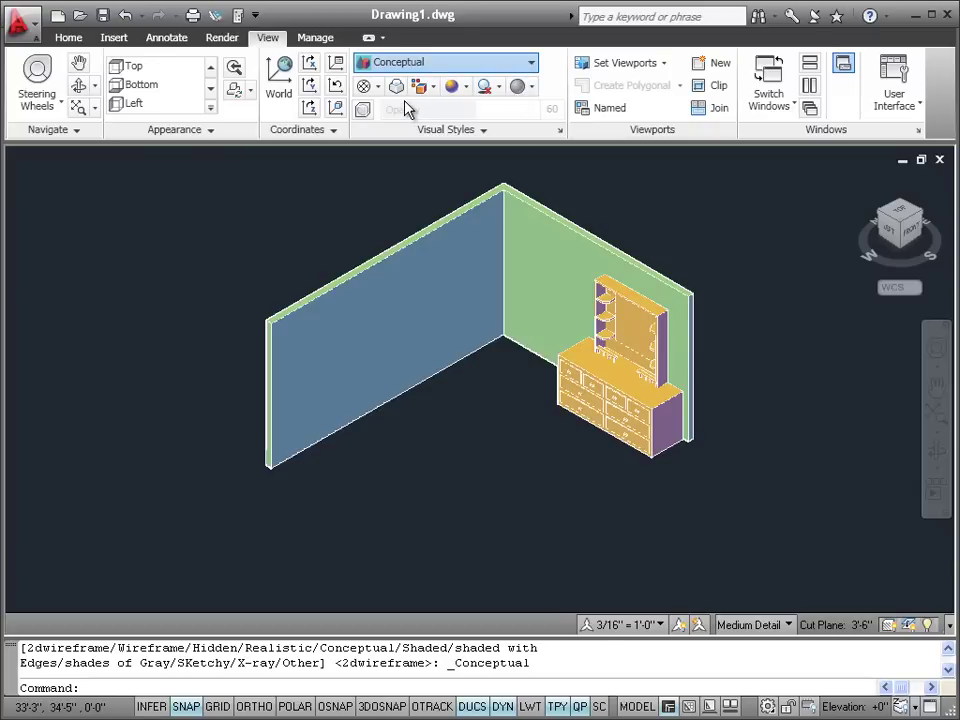
Restore the 2D Wireframe visual style and return to the top plan view.
click(445, 62)
click(440, 80)
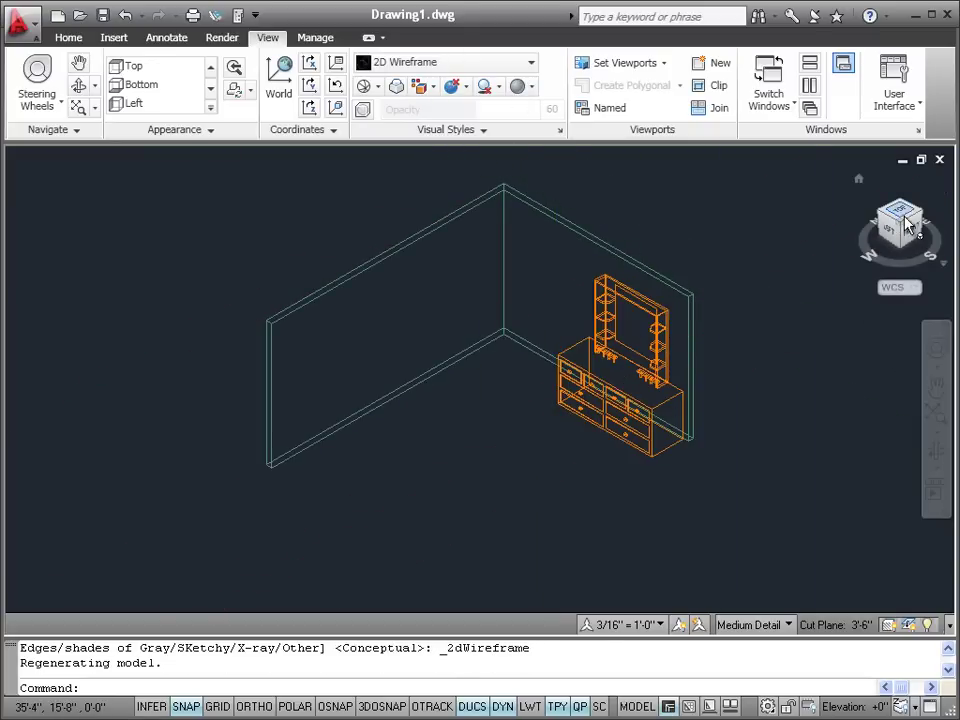
click(902, 213)
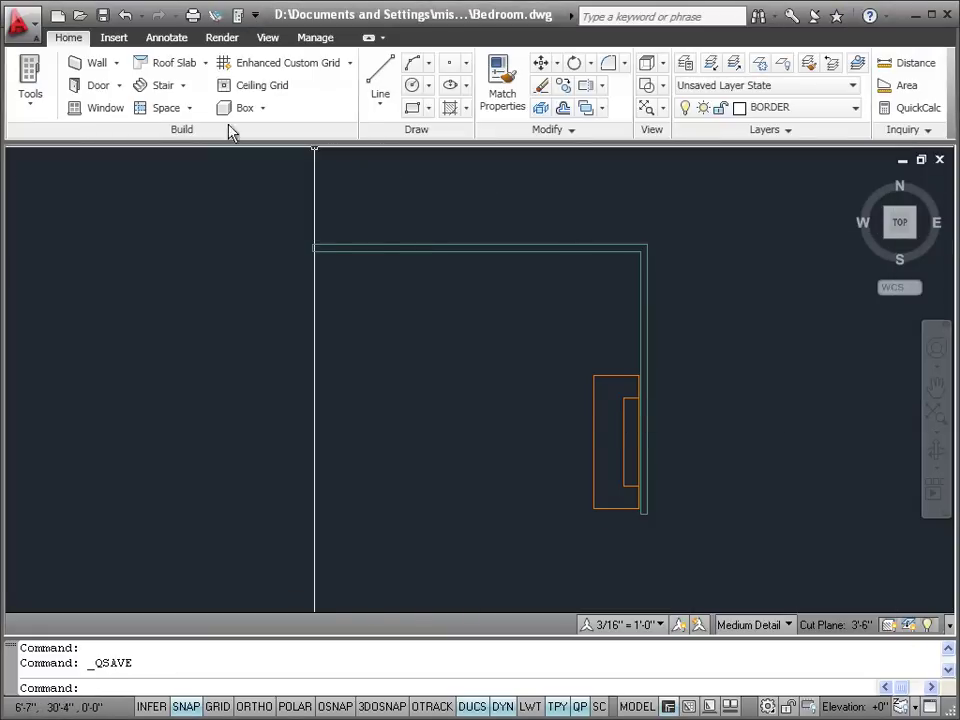
Open DesignCenter for the Bedroom drawing and move its palette clear of the ViewCube.
click(112, 40)
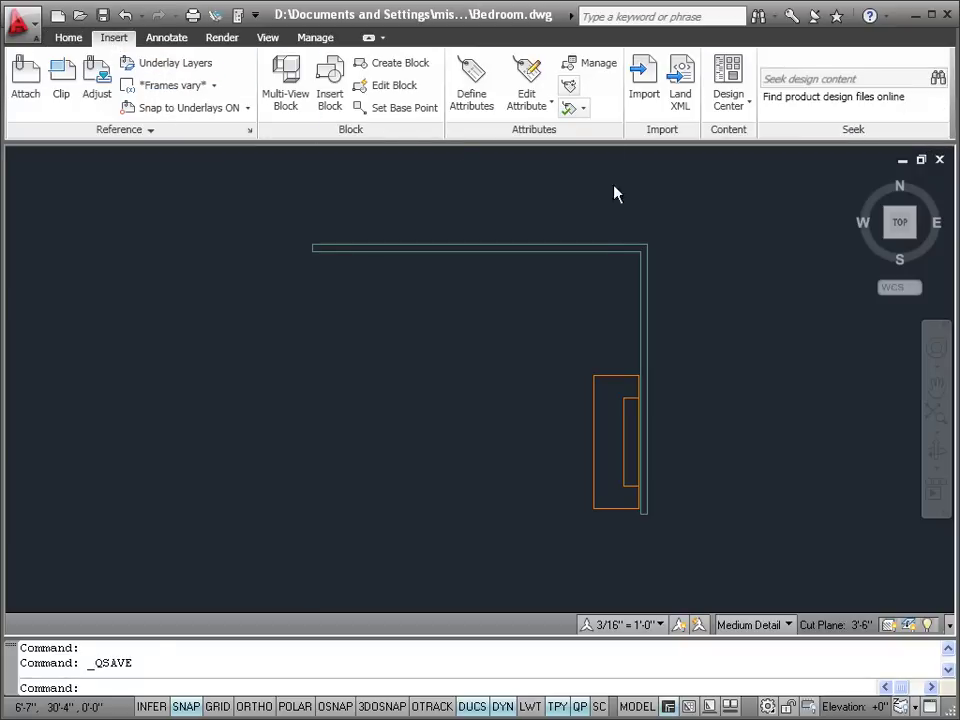
click(741, 106)
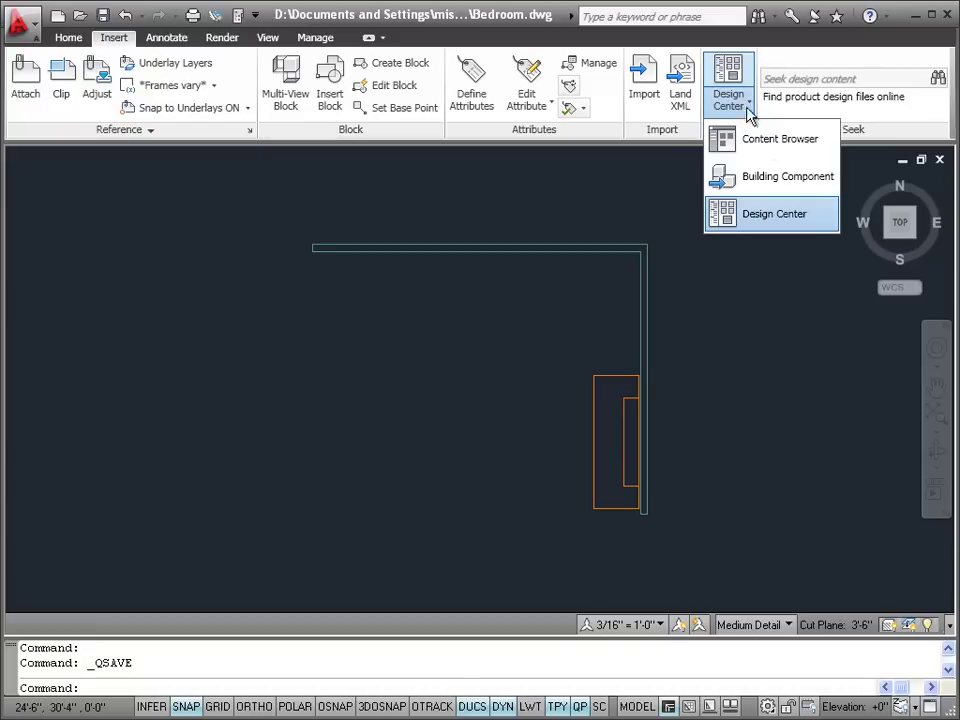
click(795, 222)
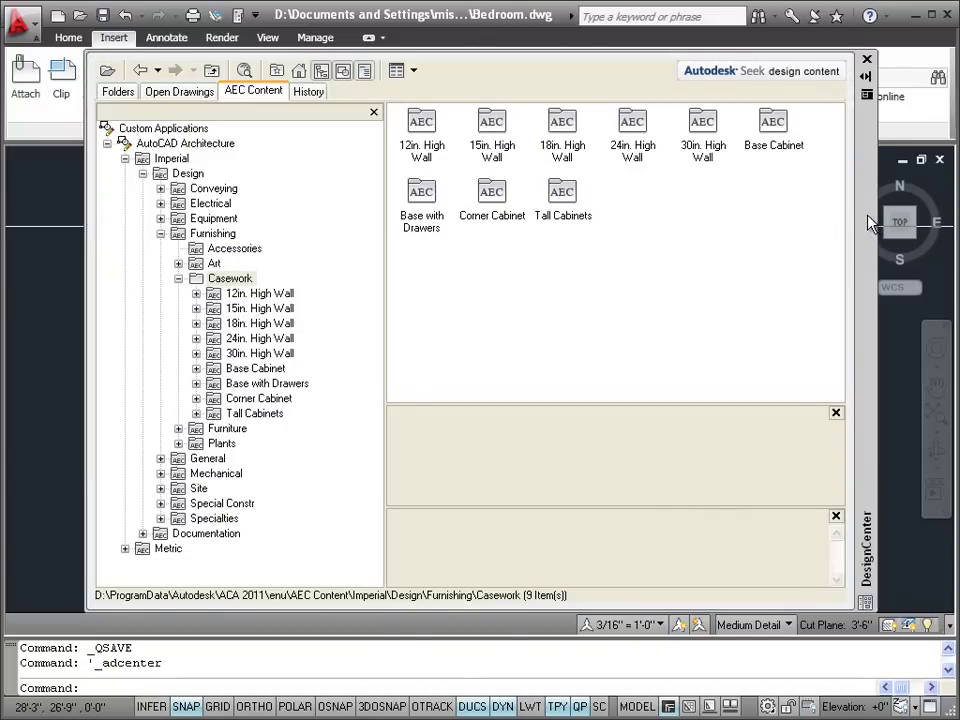
mouse_move(868, 222)
mouse_down()
mouse_move(959, 222)
mouse_move(844, 220)
mouse_up()
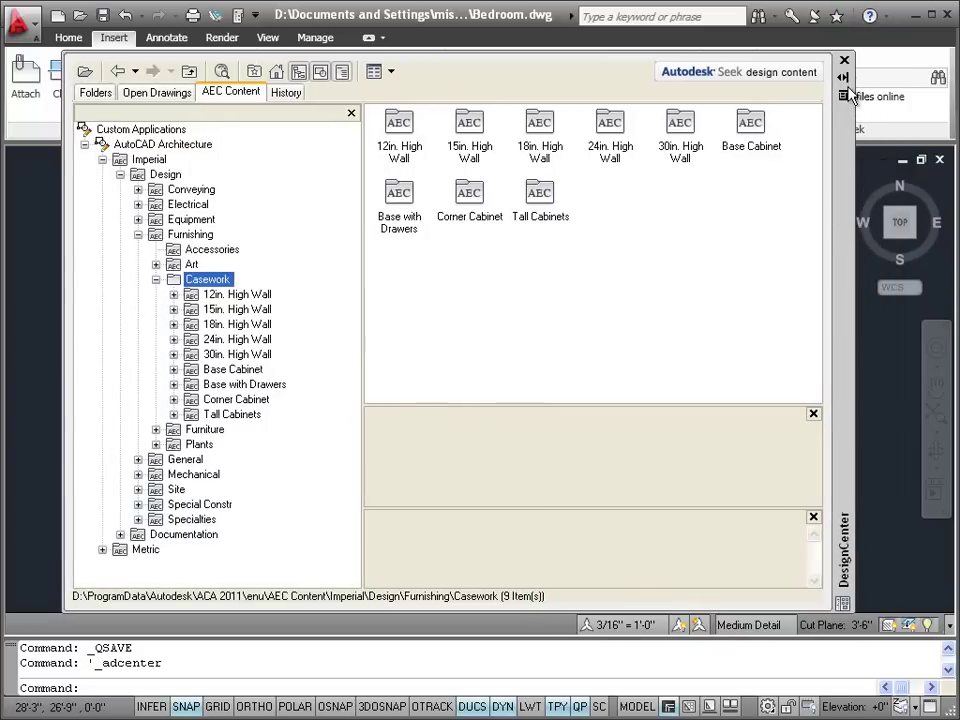
Collapse the Casework folder and open the Accessories folder within the Imperial Furnishing content.
click(156, 279)
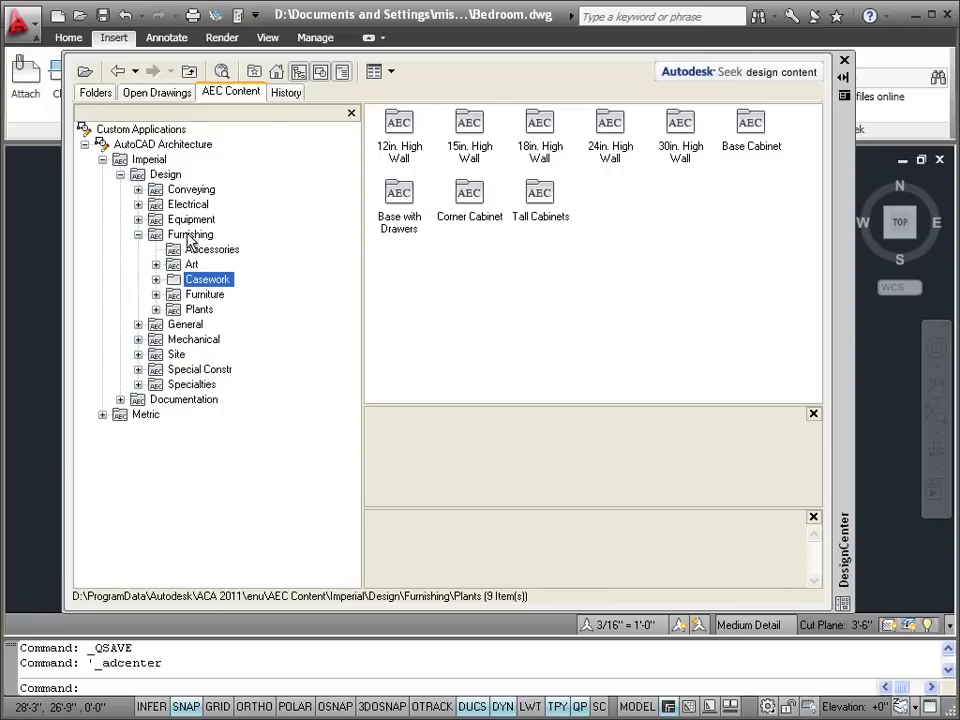
double_click(193, 235)
click(405, 128)
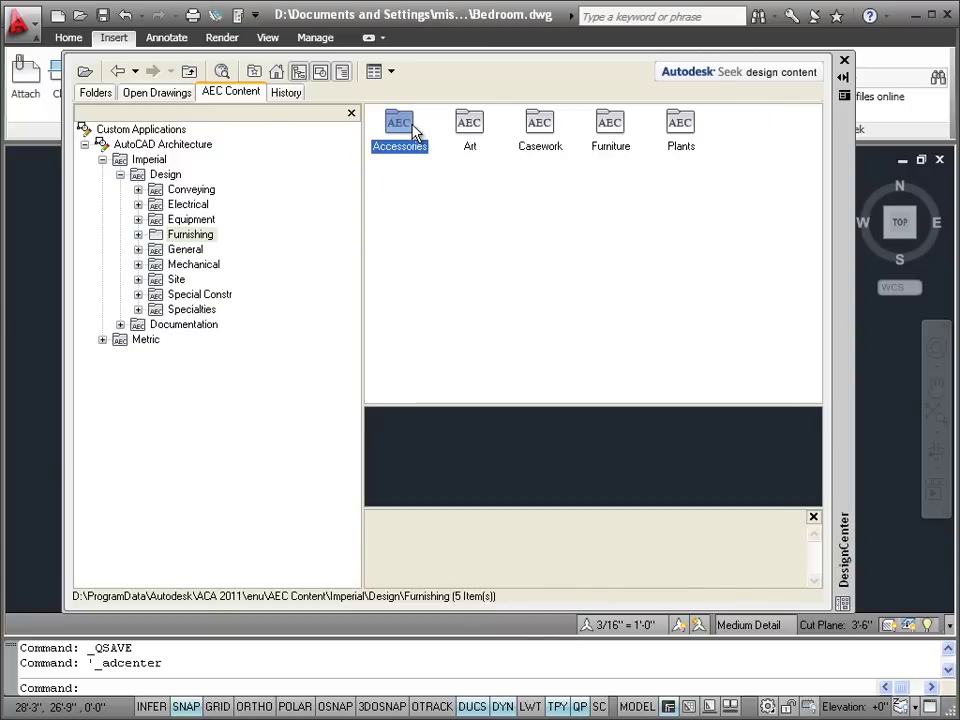
double_click(405, 128)
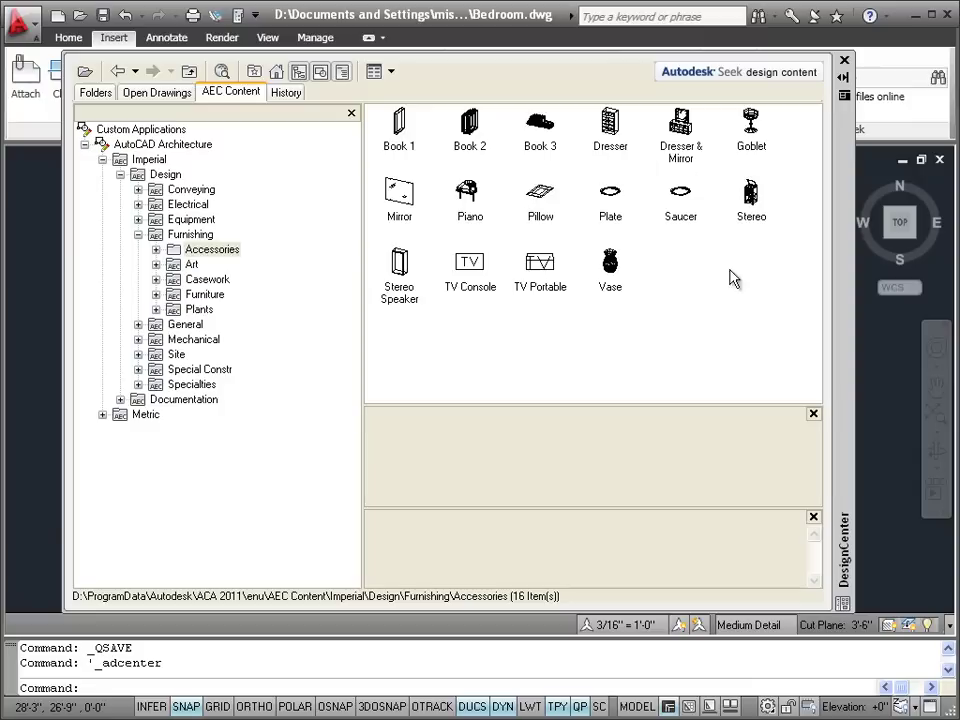
Preview the Dresser & Mirror accessory and open the Bed folder within the Furniture content.
click(684, 150)
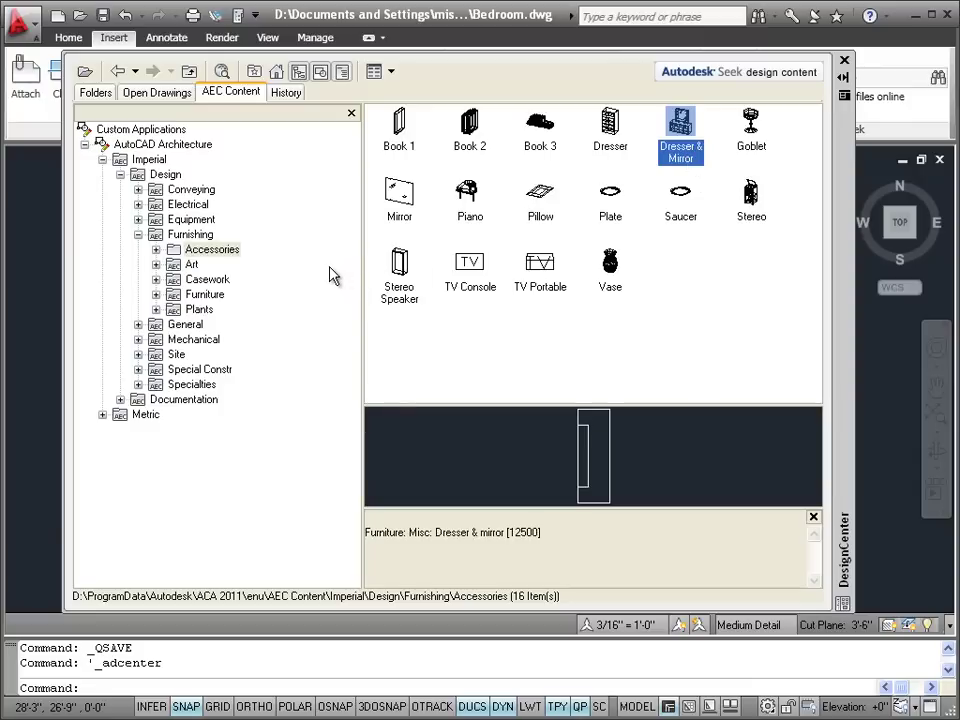
click(206, 295)
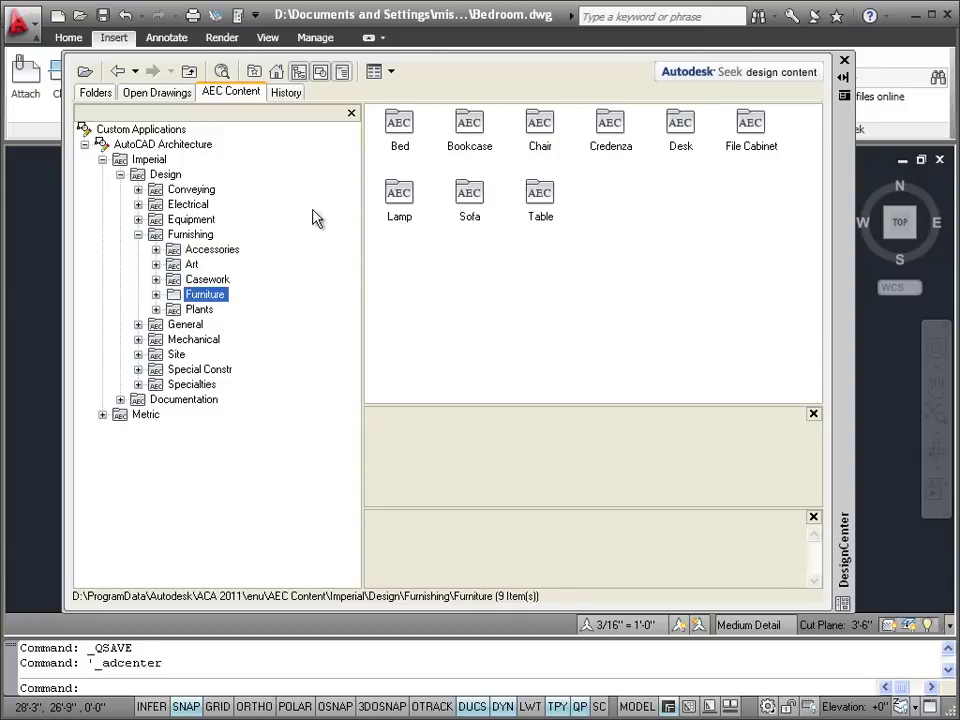
click(399, 122)
click(400, 125)
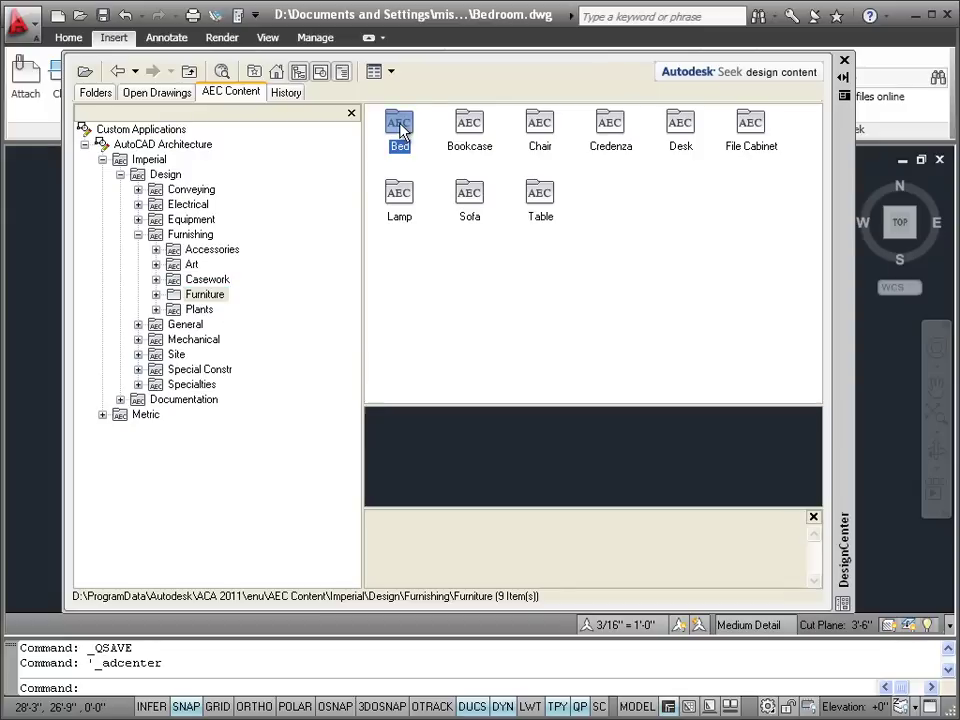
double_click(400, 127)
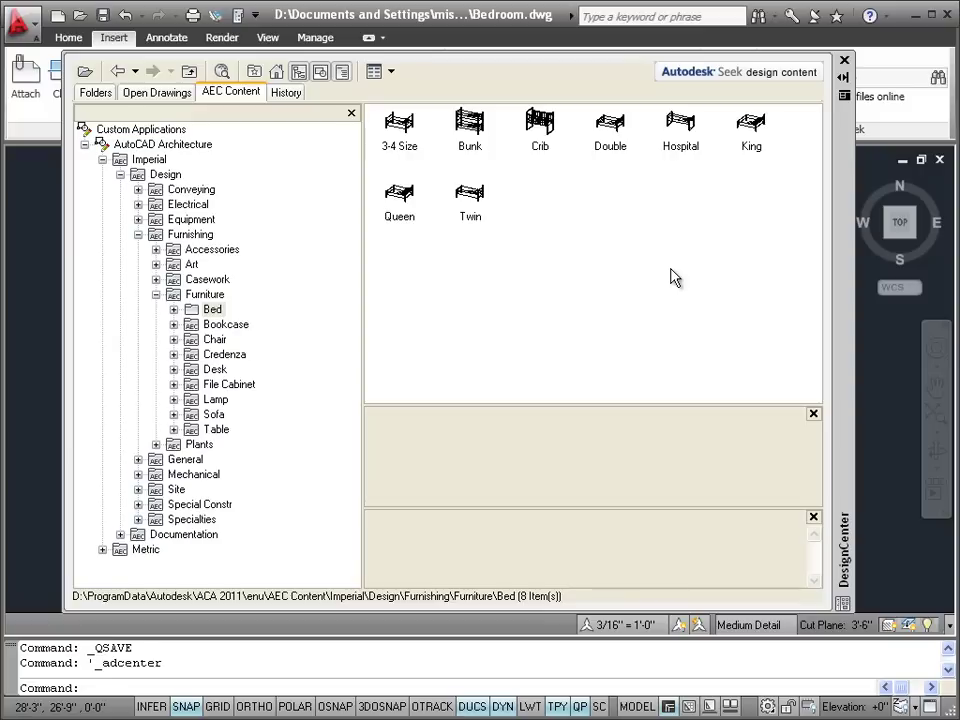
Insert the King bed and place a first, unrotated copy with its headboard midpoint on the north wall.
click(751, 128)
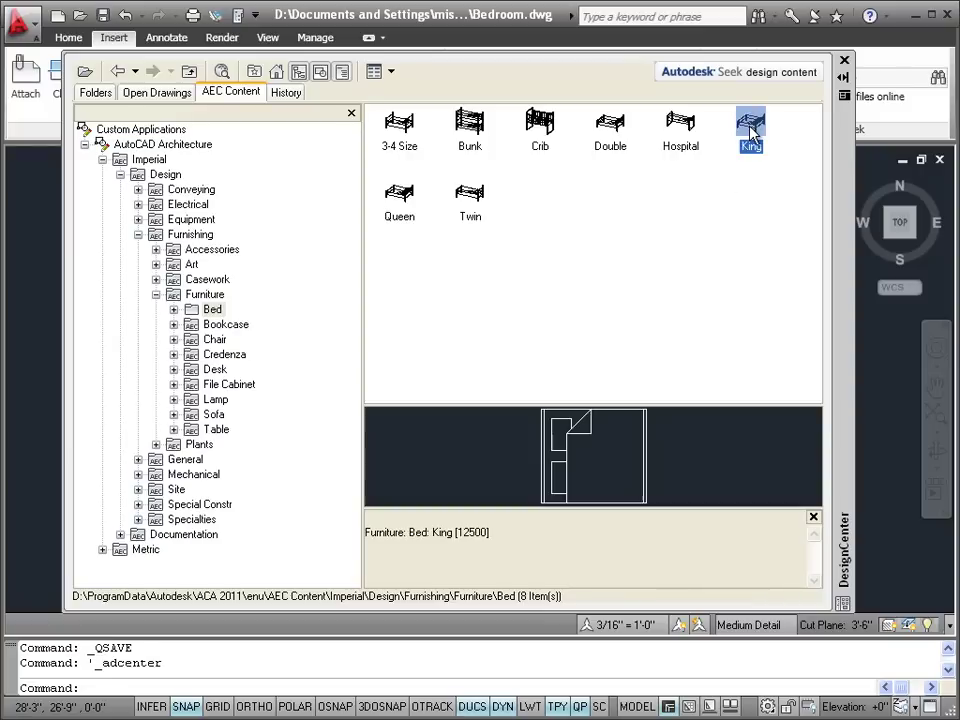
right_click(752, 130)
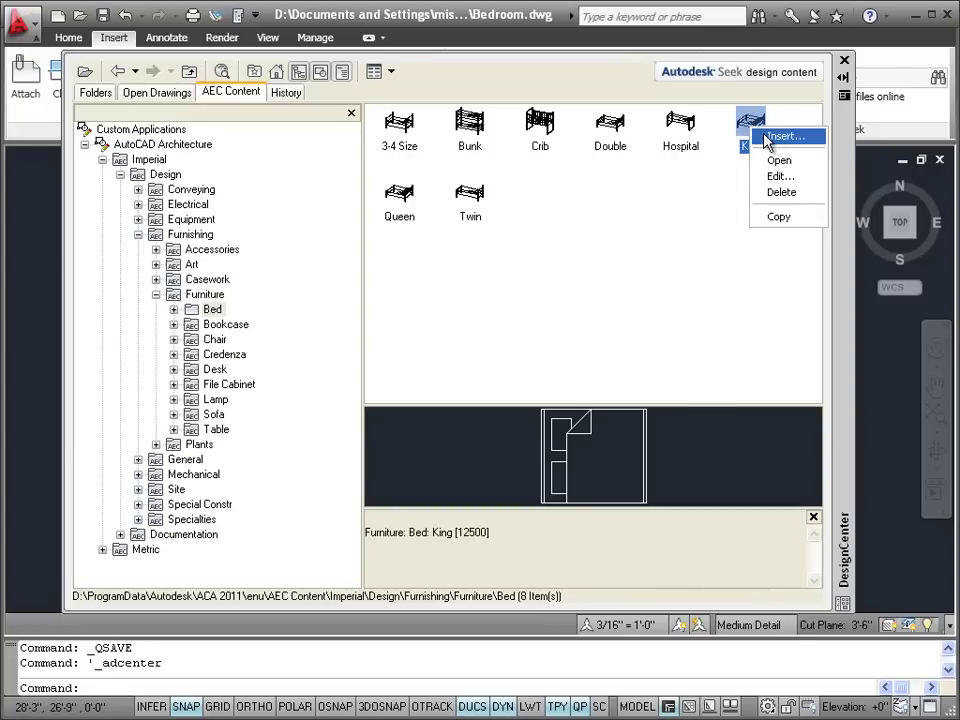
click(784, 137)
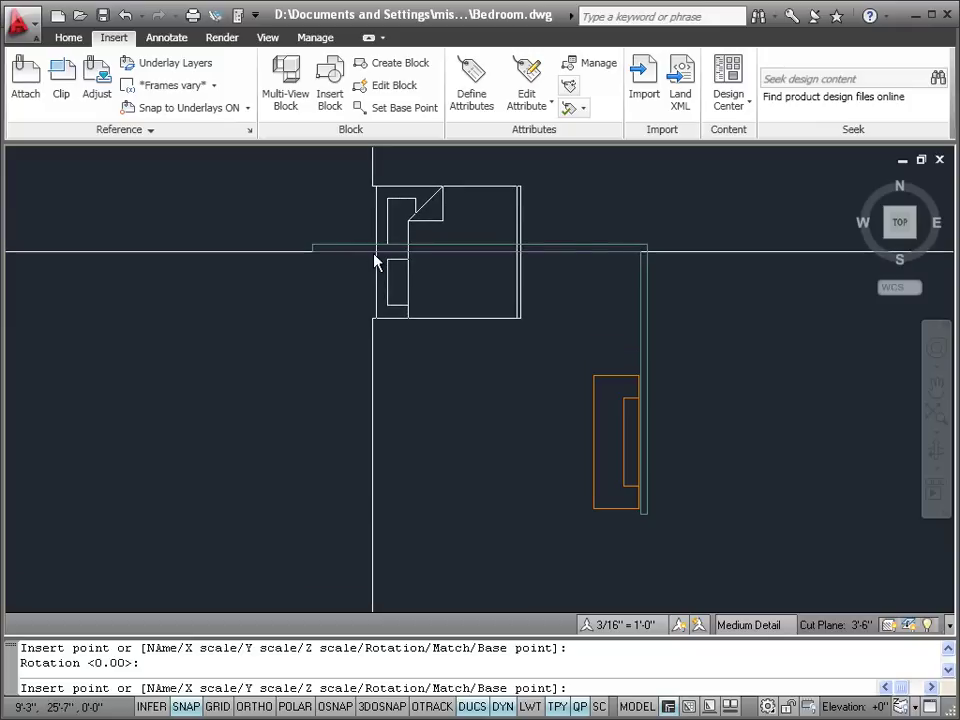
click(375, 260)
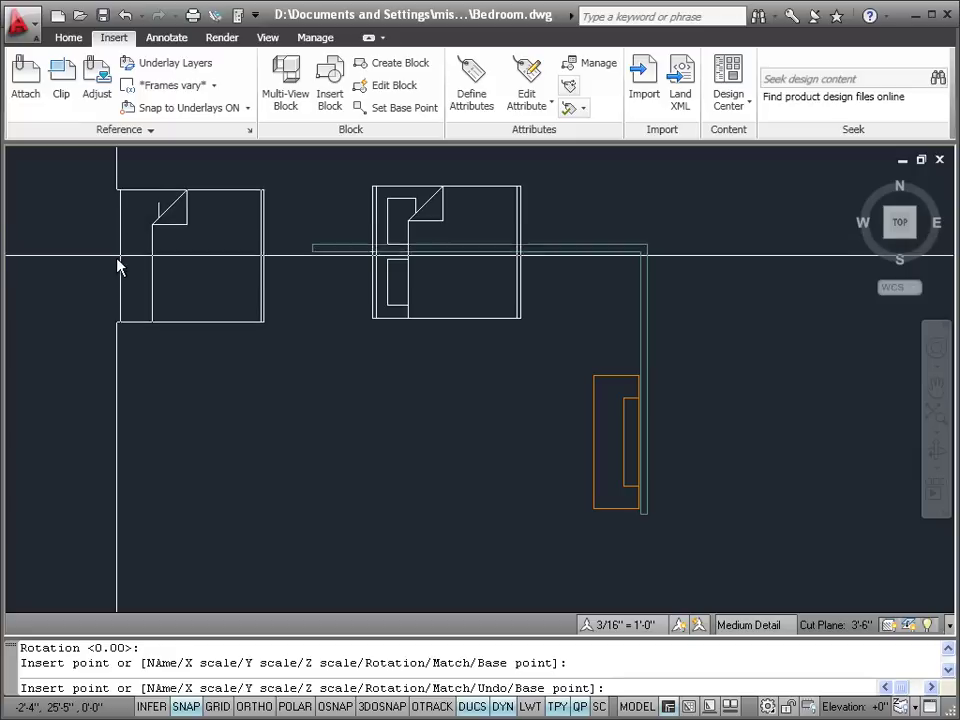
Try rotation angles of 90 and 180 degrees for the next copy of the King bed.
right_click(117, 259)
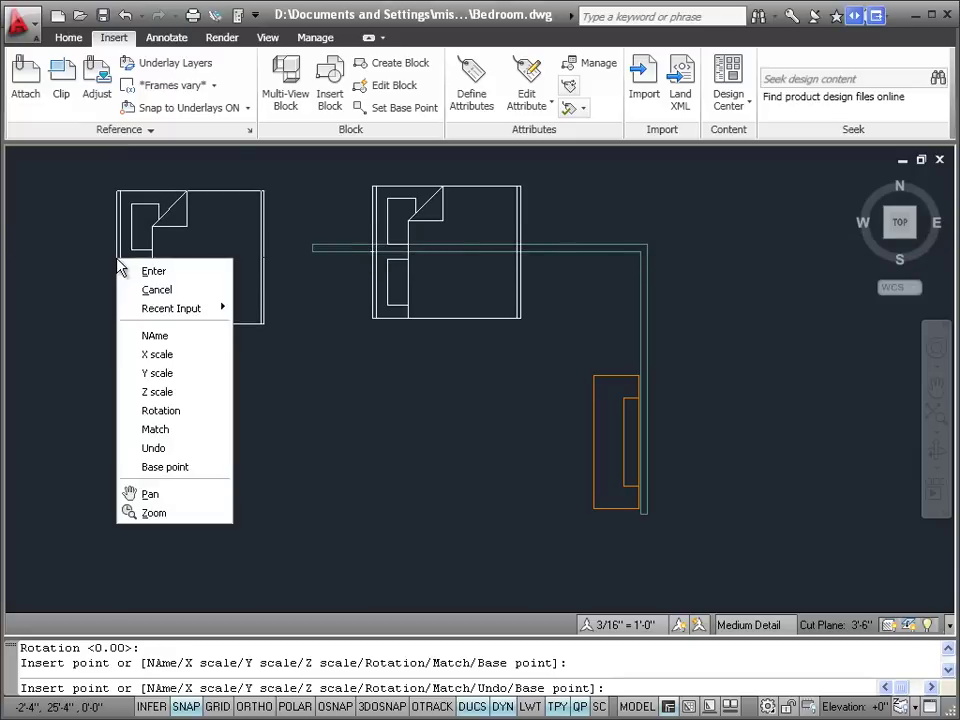
click(197, 417)
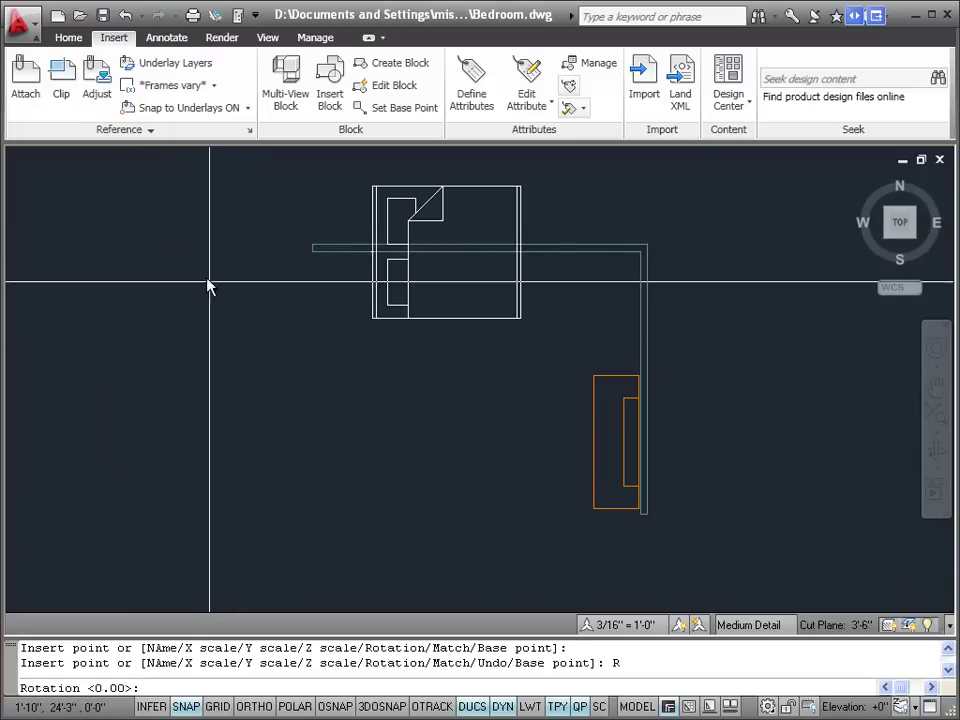
text(90)
key(Return)
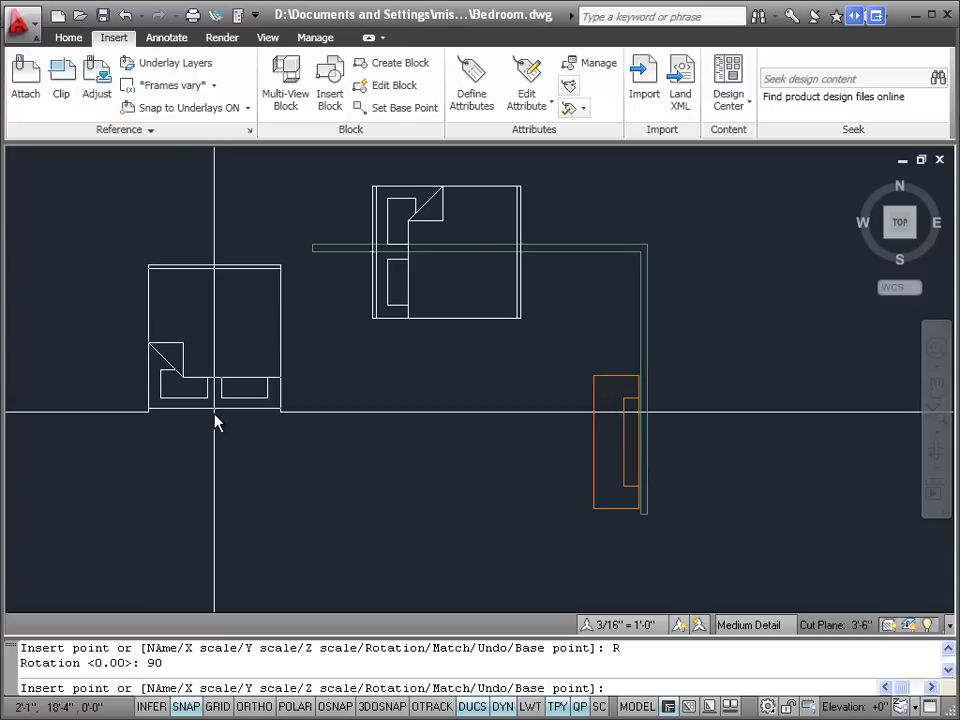
right_click(215, 422)
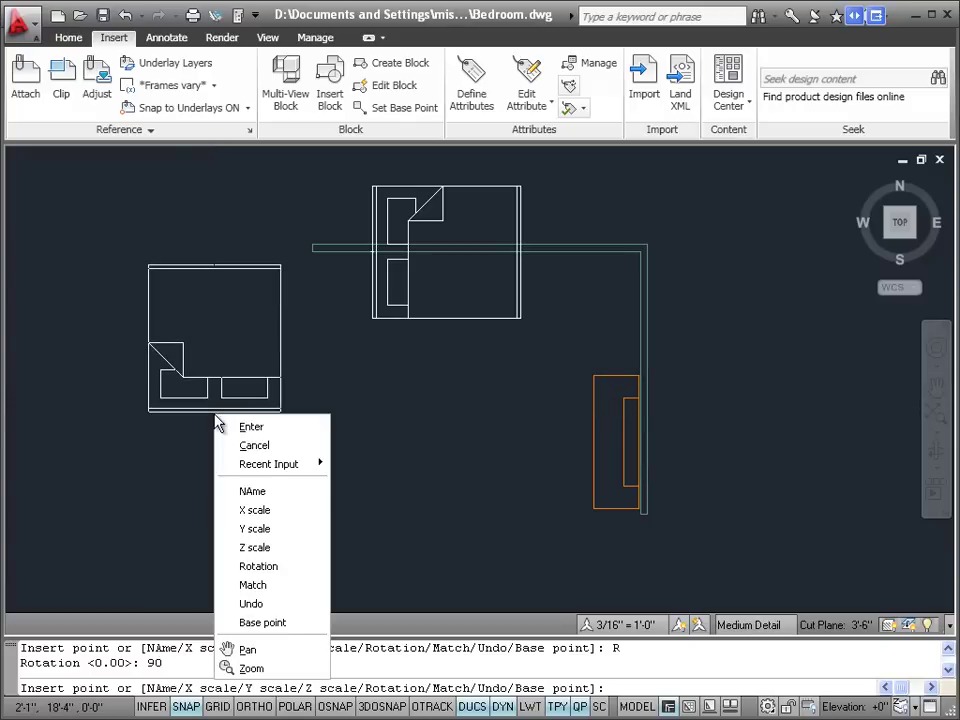
click(274, 579)
text(180)
key(Return)
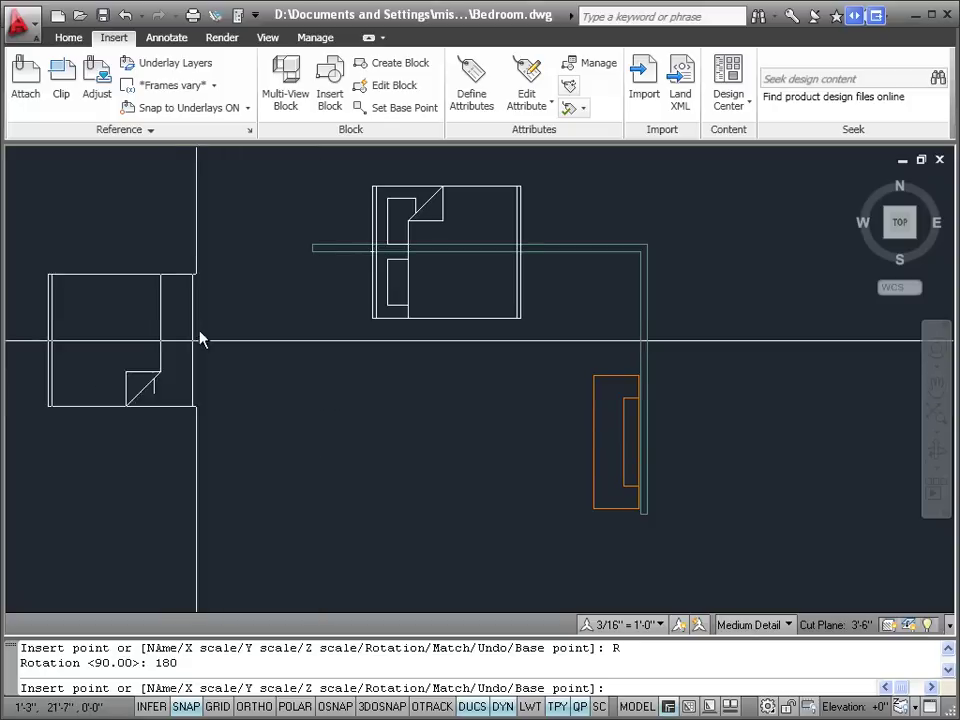
Try the 90-degree rotation again for the King bed being inserted.
right_click(211, 316)
click(266, 462)
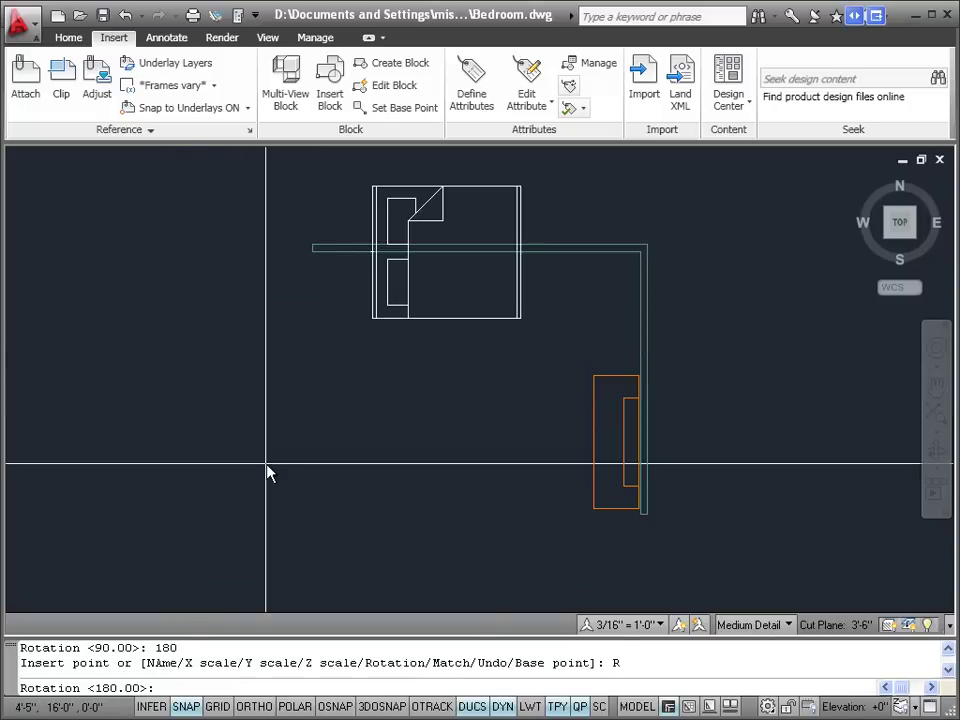
text(90)
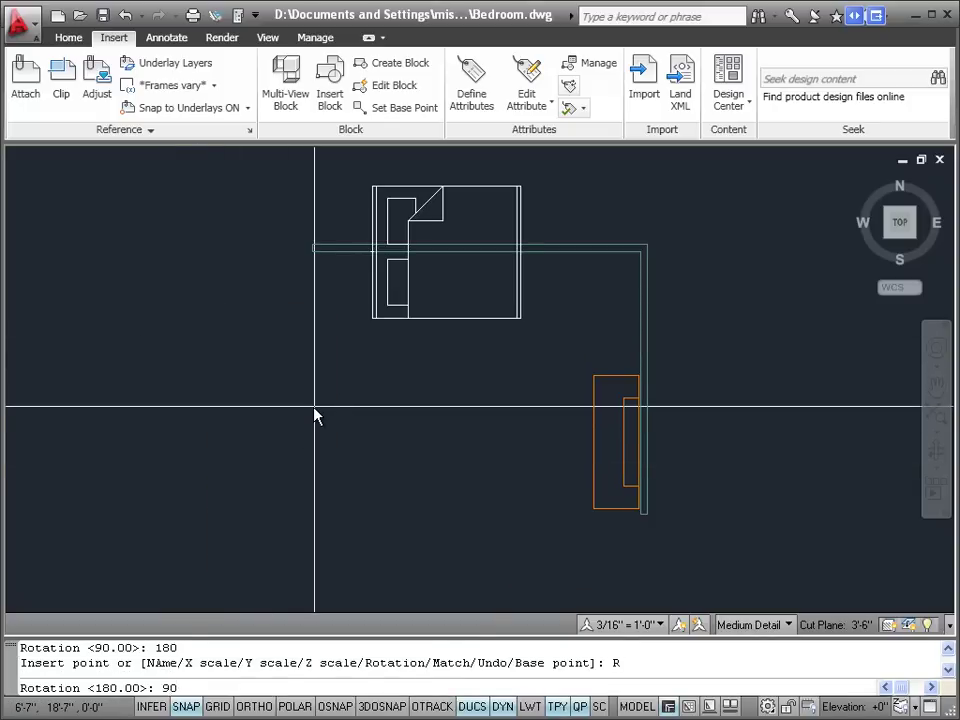
key(Return)
Set the King bed's rotation to 270 degrees, place it with its headboard against the north wall, and finish inserting.
right_click(315, 415)
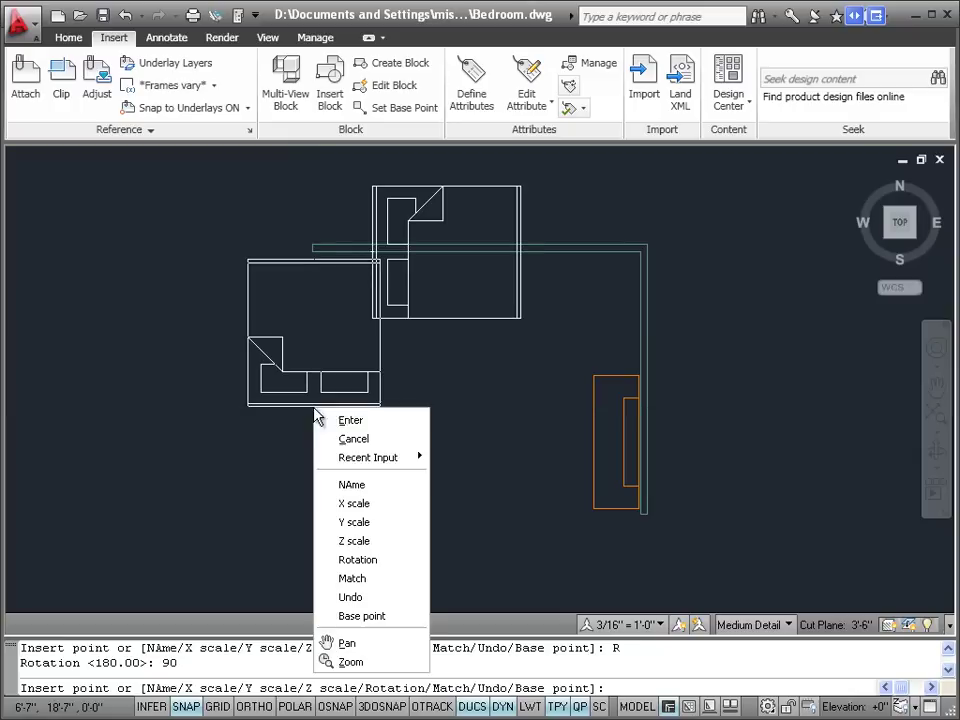
click(374, 566)
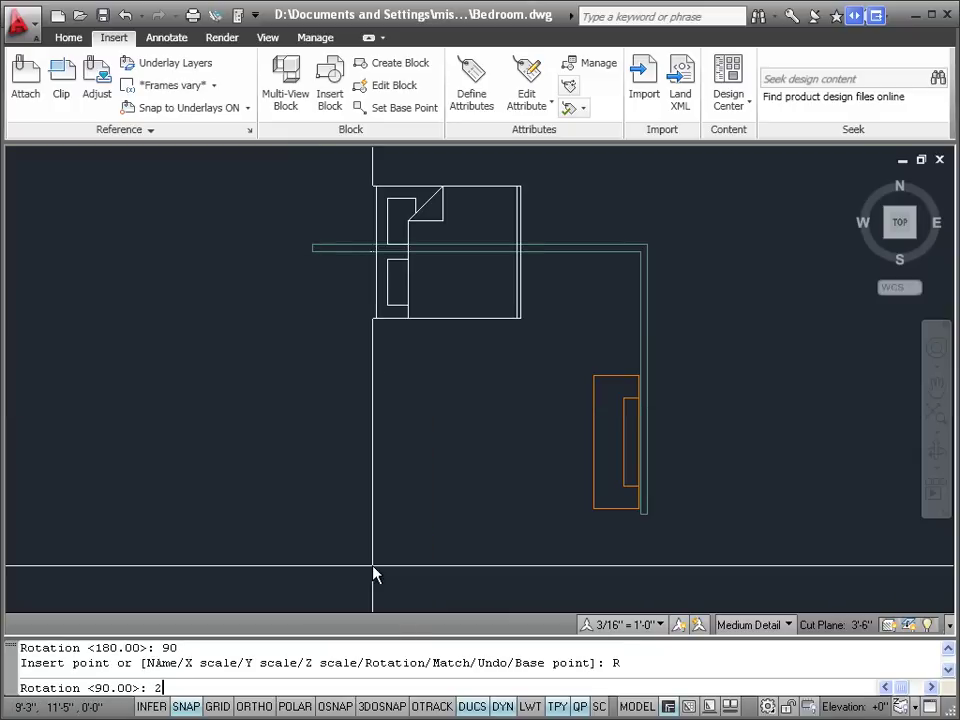
key(Return)
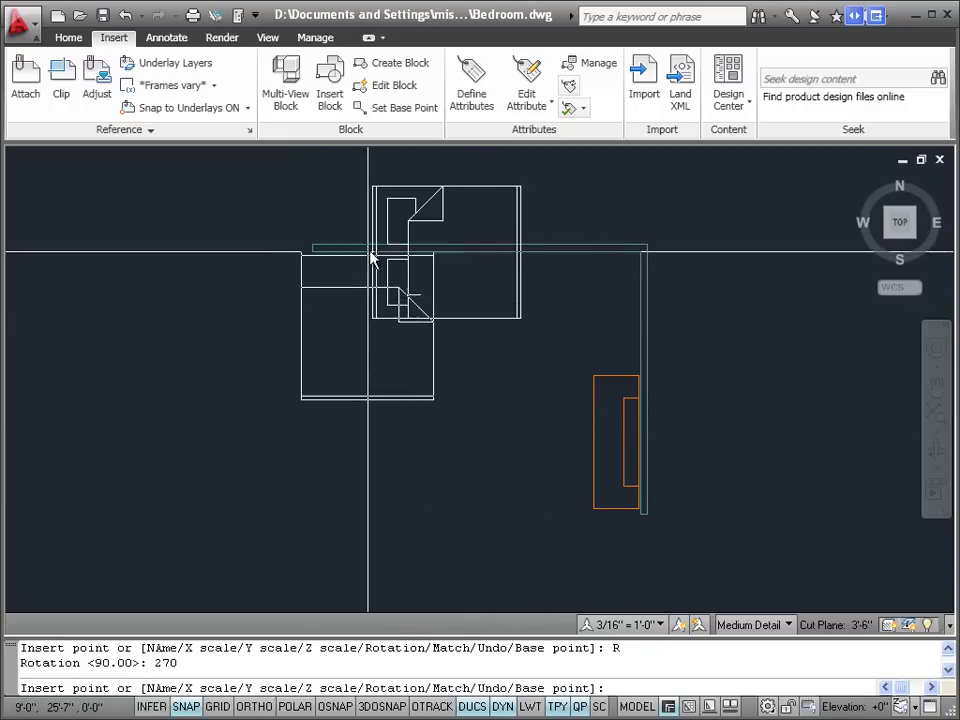
click(432, 262)
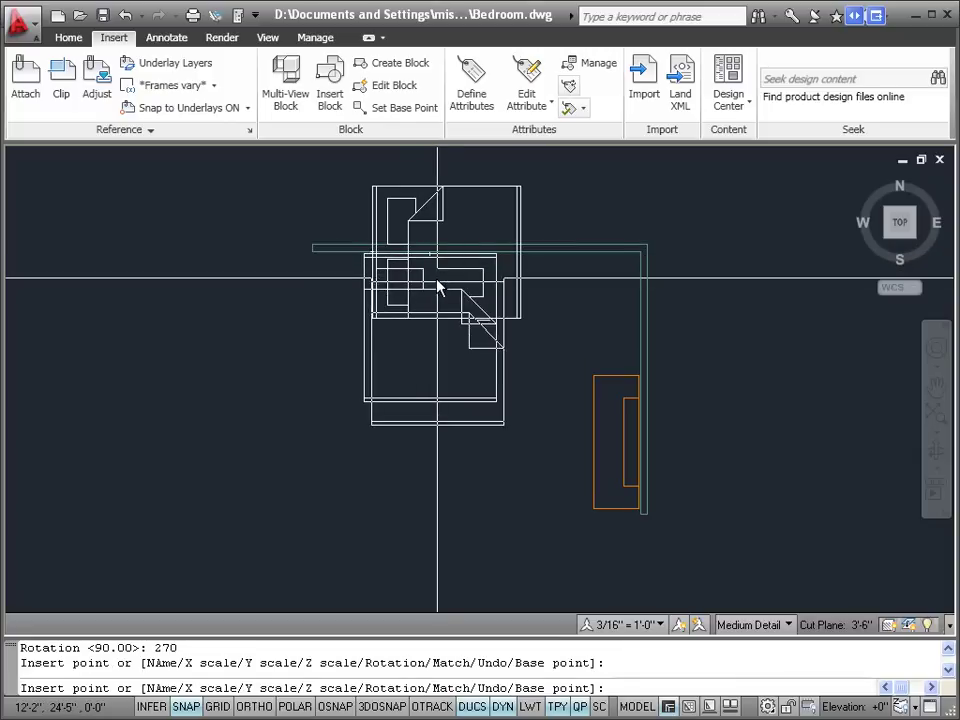
right_click(437, 287)
click(441, 293)
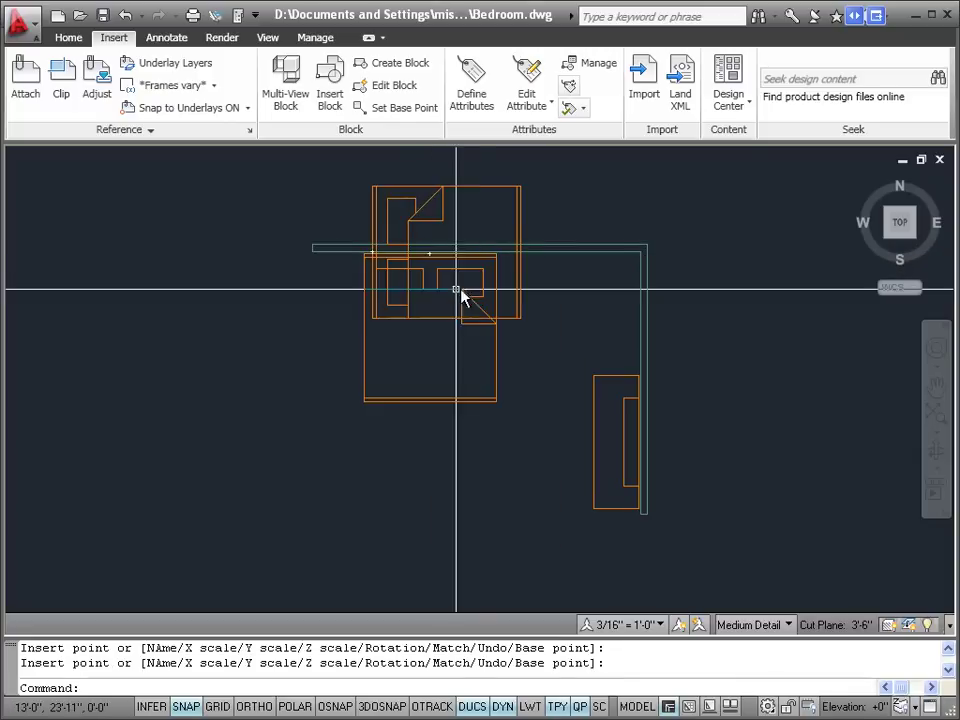
Erase the unrotated bed crossing the north wall and view the room from the 3D home view.
click(482, 190)
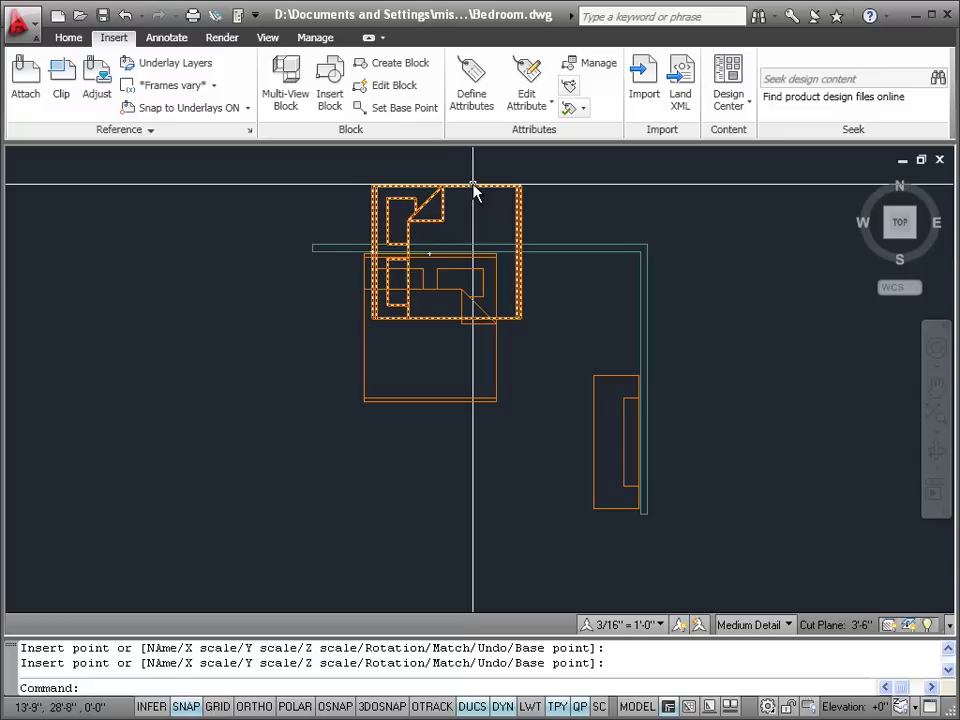
click(475, 190)
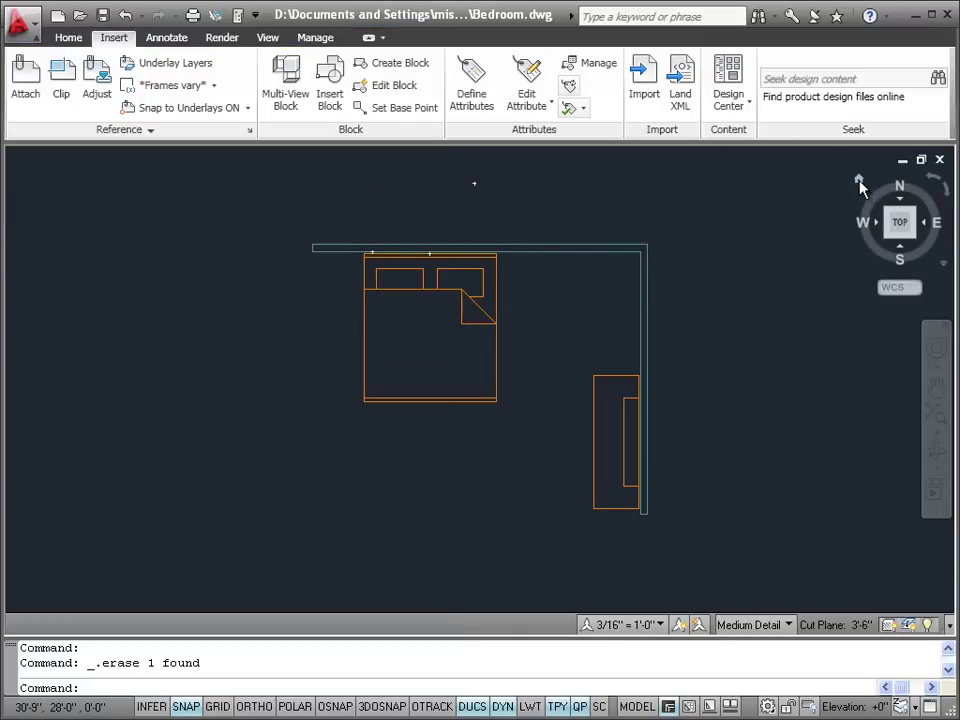
click(860, 184)
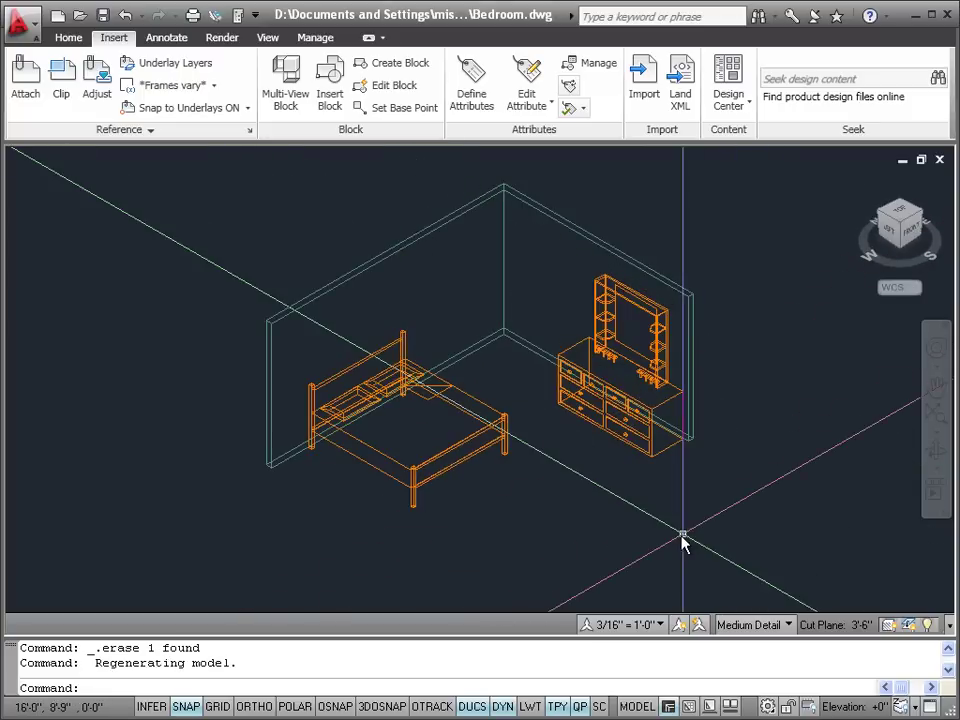
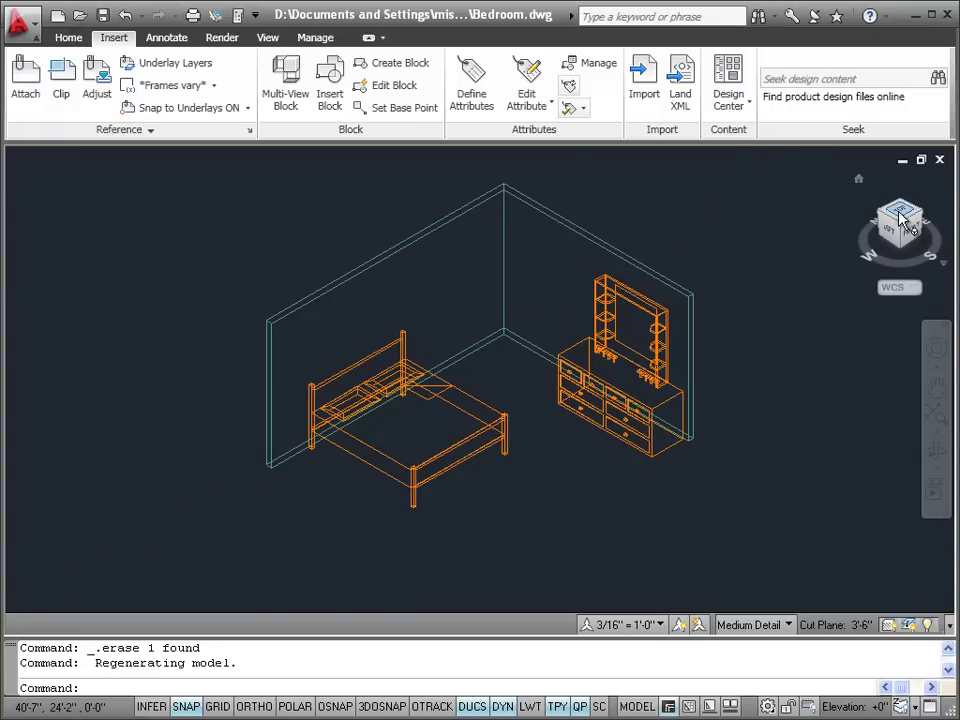
Return to the top plan view and reopen DesignCenter at the bed content.
click(939, 228)
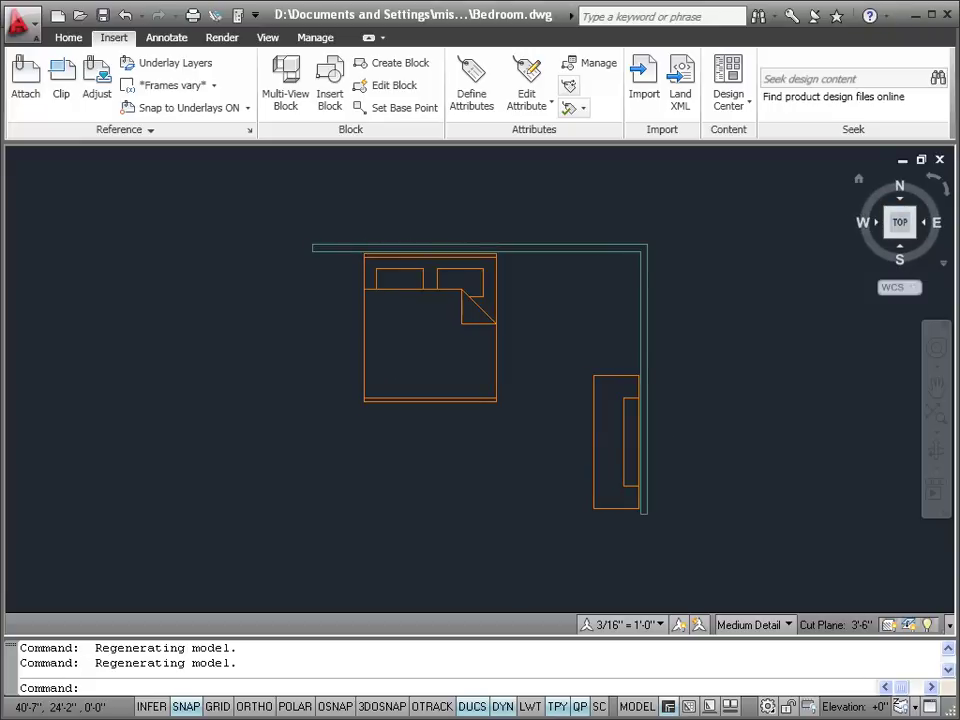
key(ctrl+2)
drag(842, 336, 836, 253)
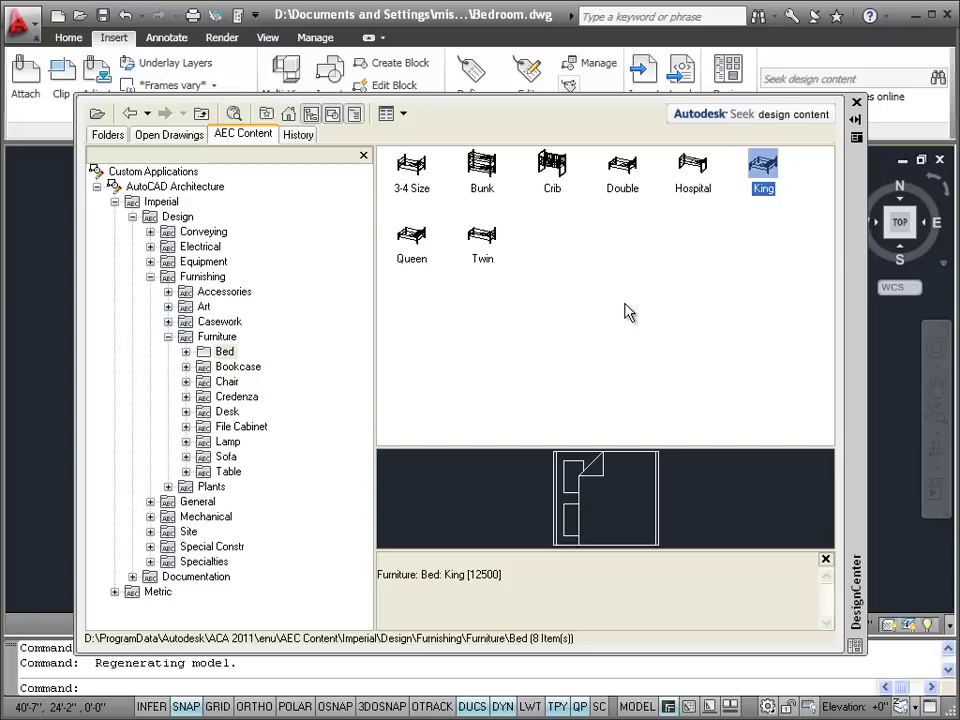
Browse the Bookcase, Chair and Credenza folders and open the Table folder within Furniture.
click(246, 373)
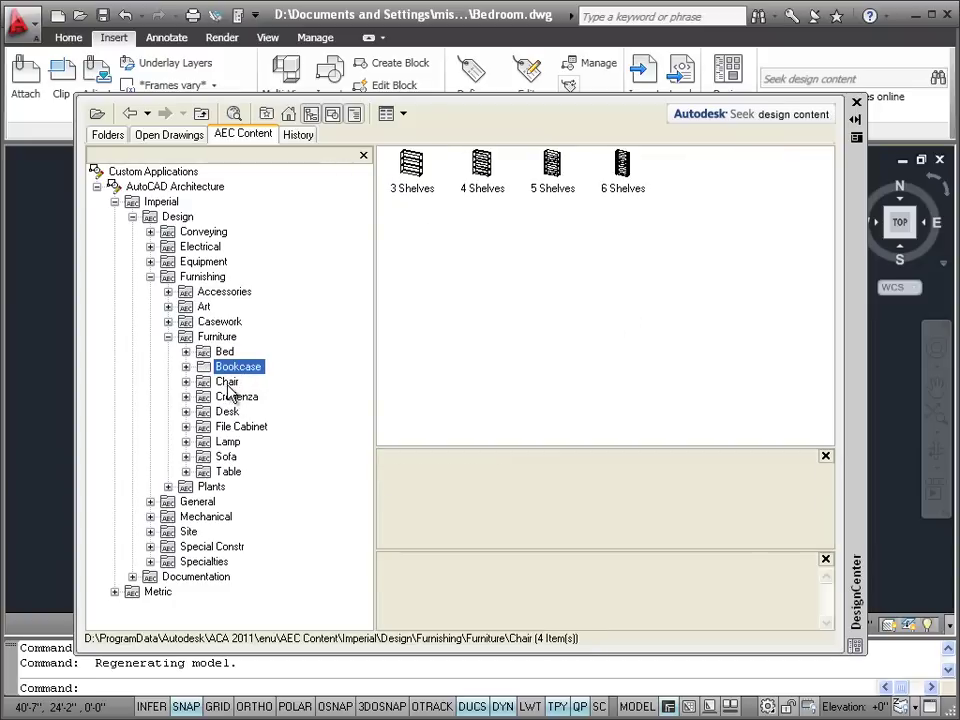
click(228, 383)
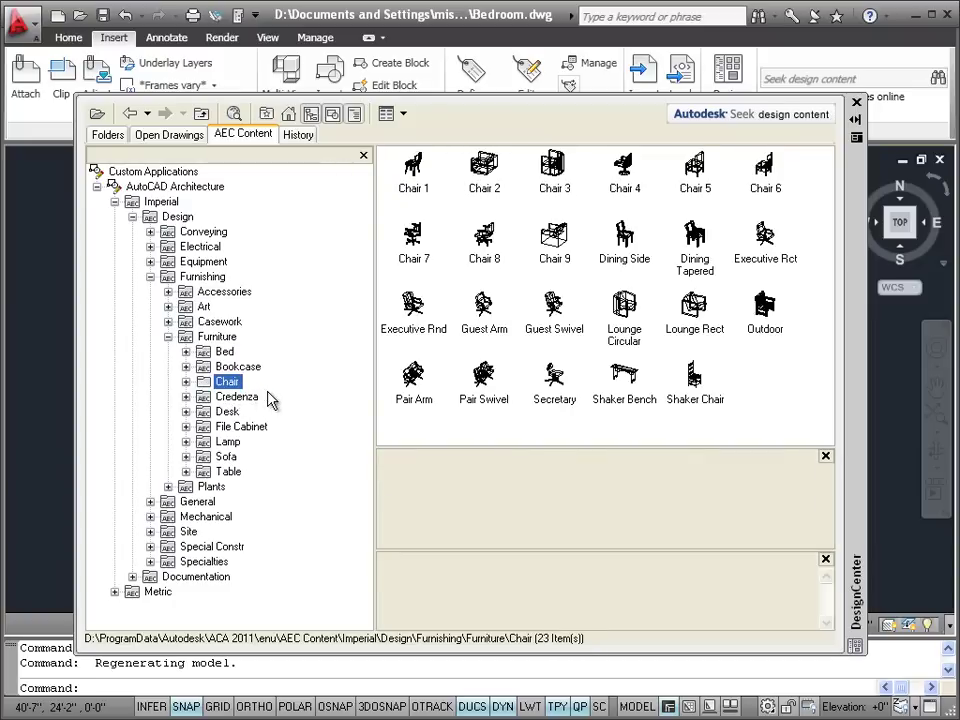
click(244, 401)
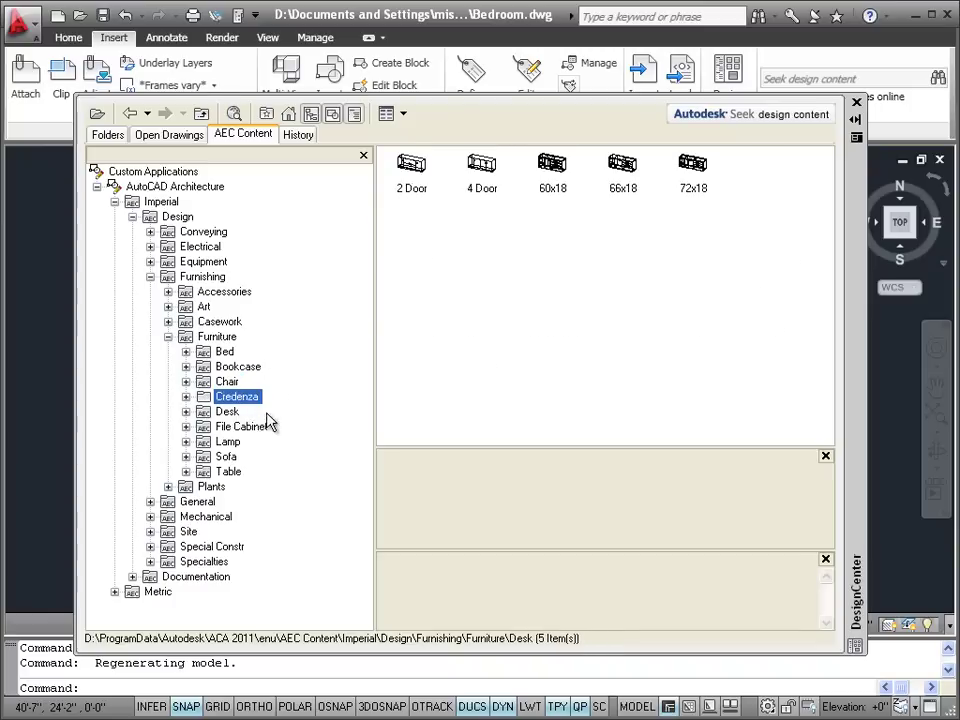
click(234, 473)
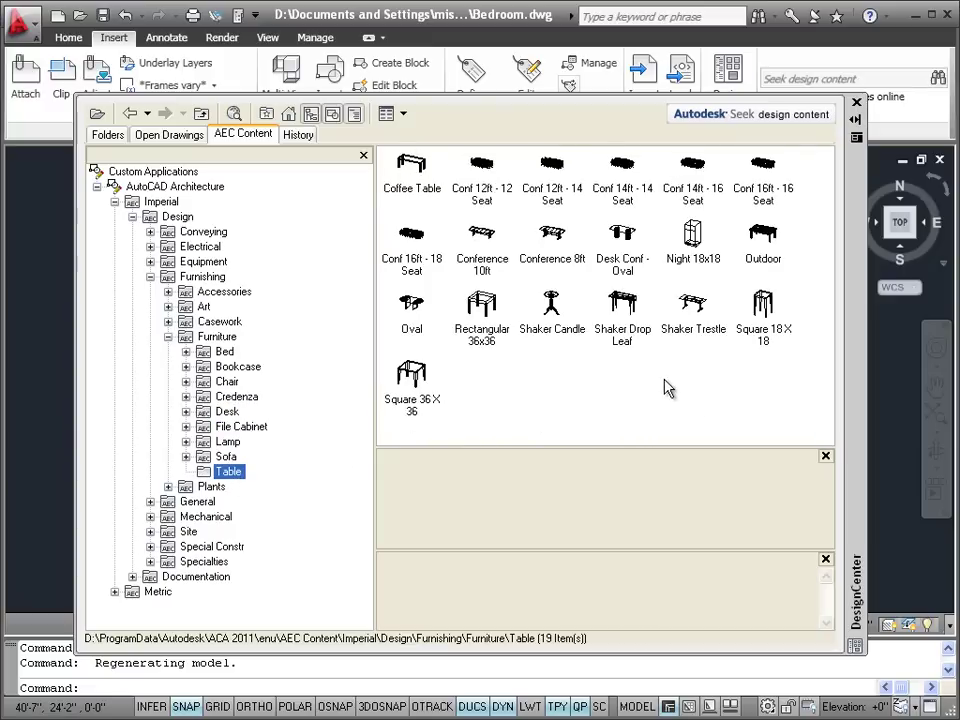
Insert the Night 18x18 table rotated 270 degrees on each side of the bed against the north wall, and finish inserting.
click(700, 262)
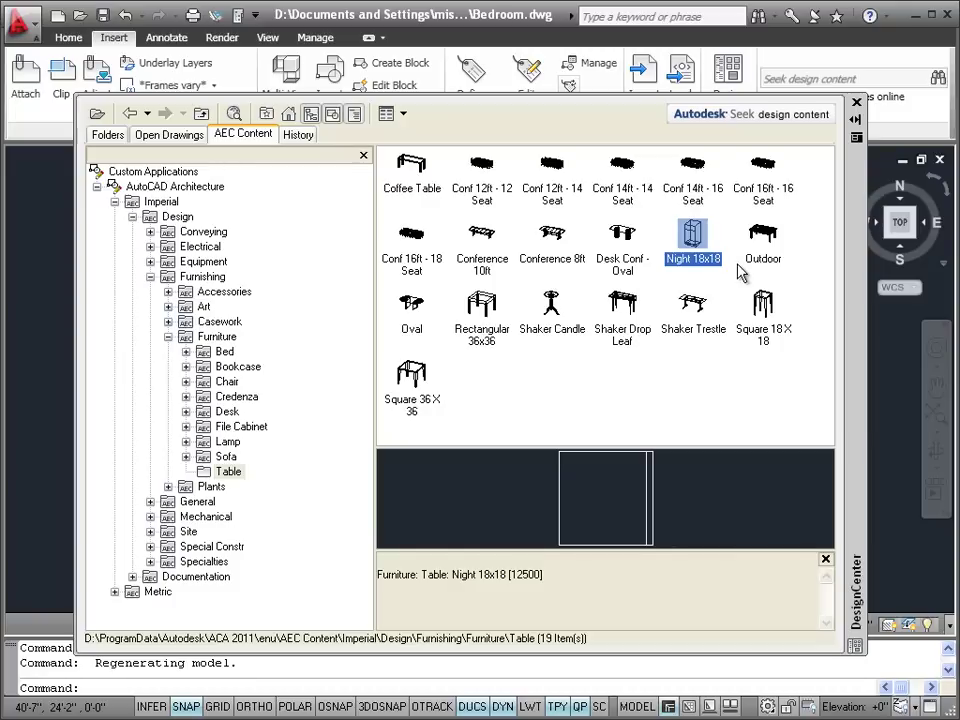
right_click(700, 245)
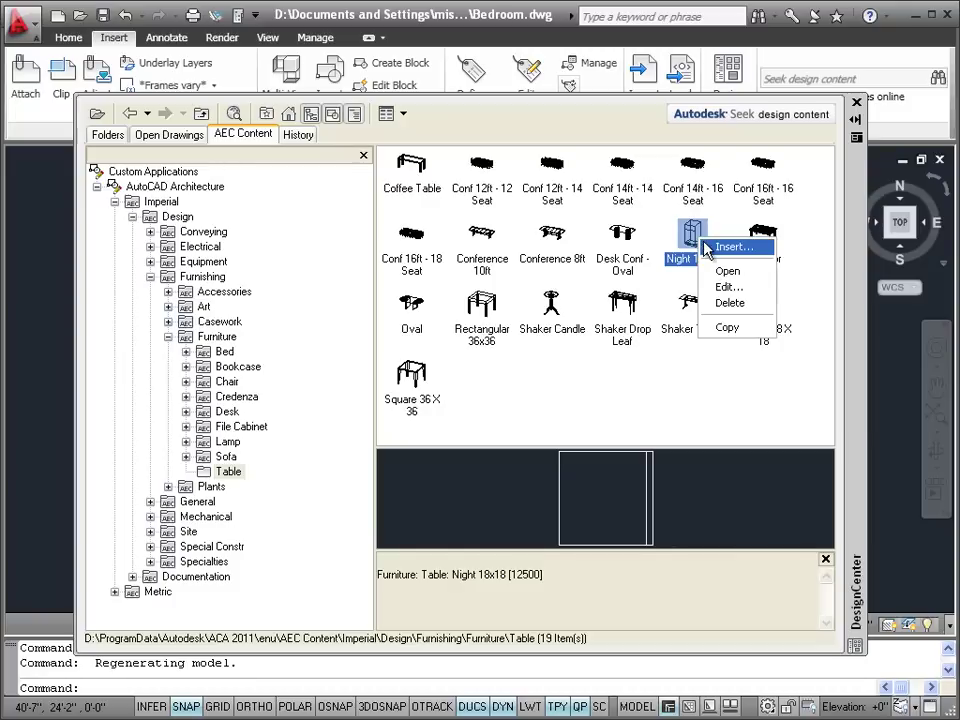
click(712, 251)
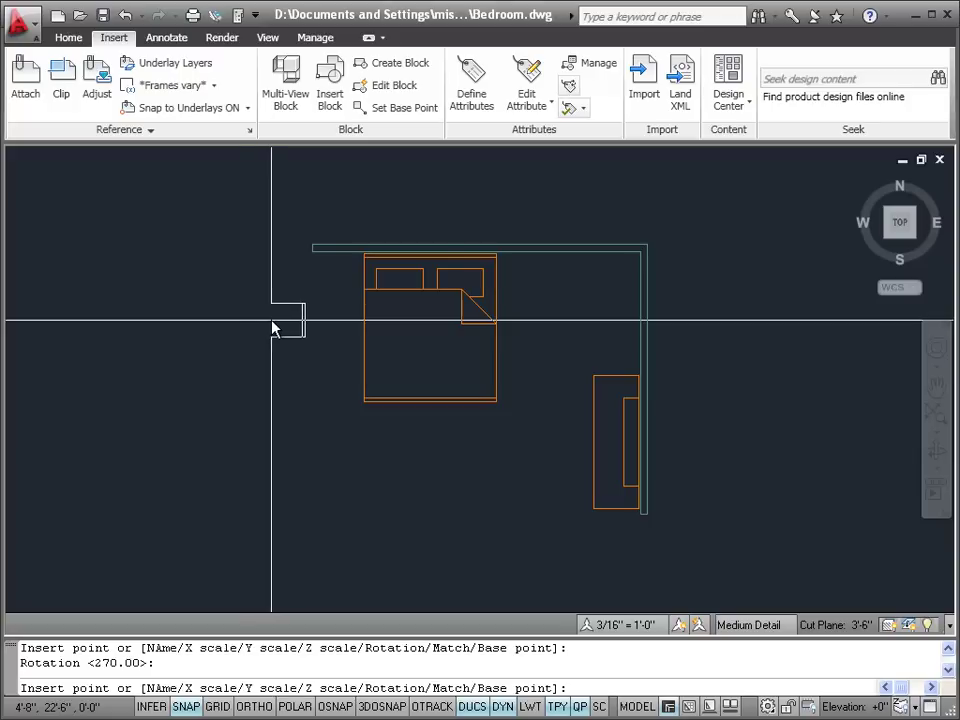
right_click(272, 326)
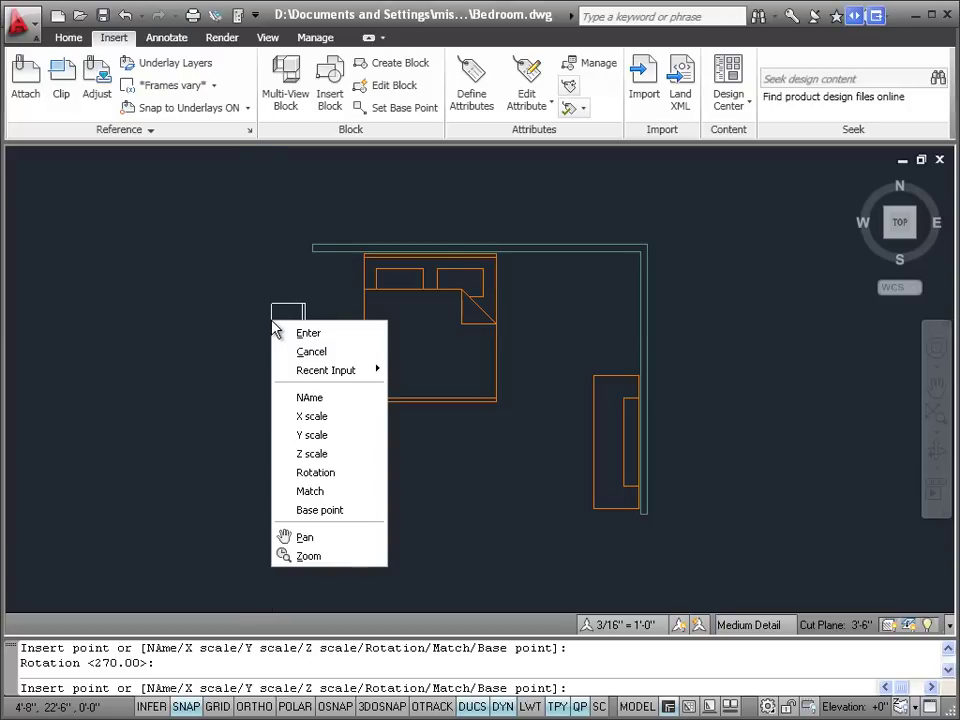
click(328, 474)
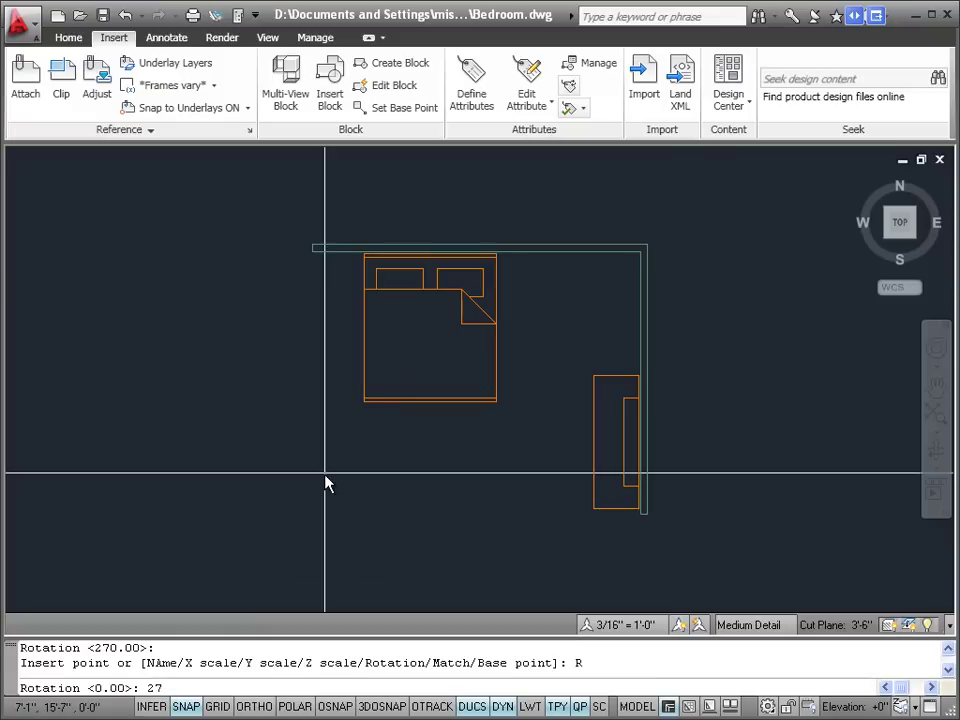
text(270)
key(Return)
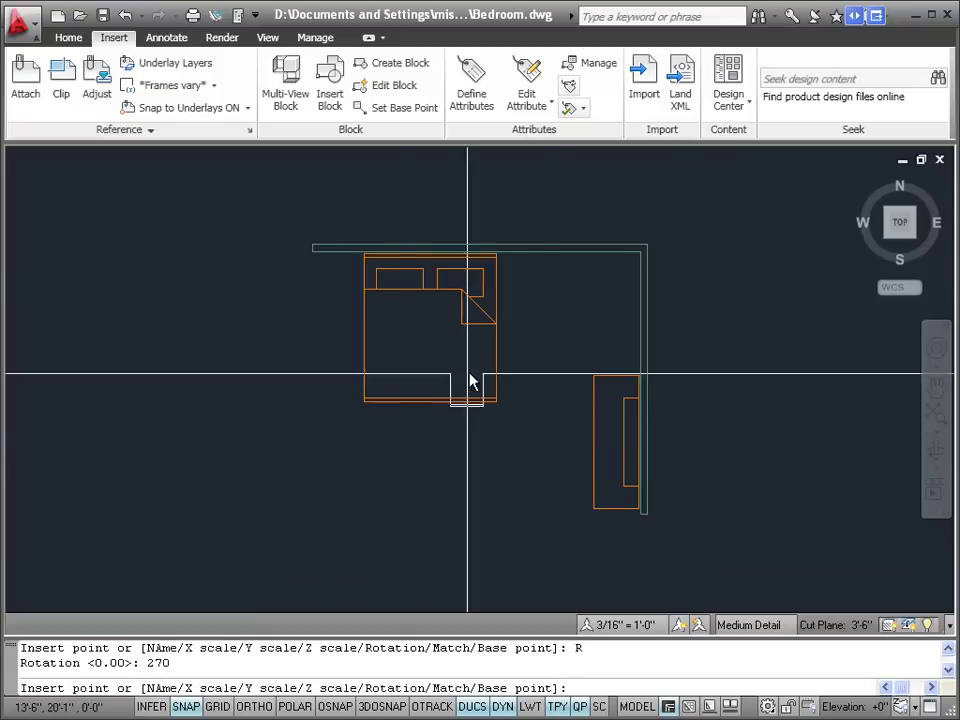
click(341, 257)
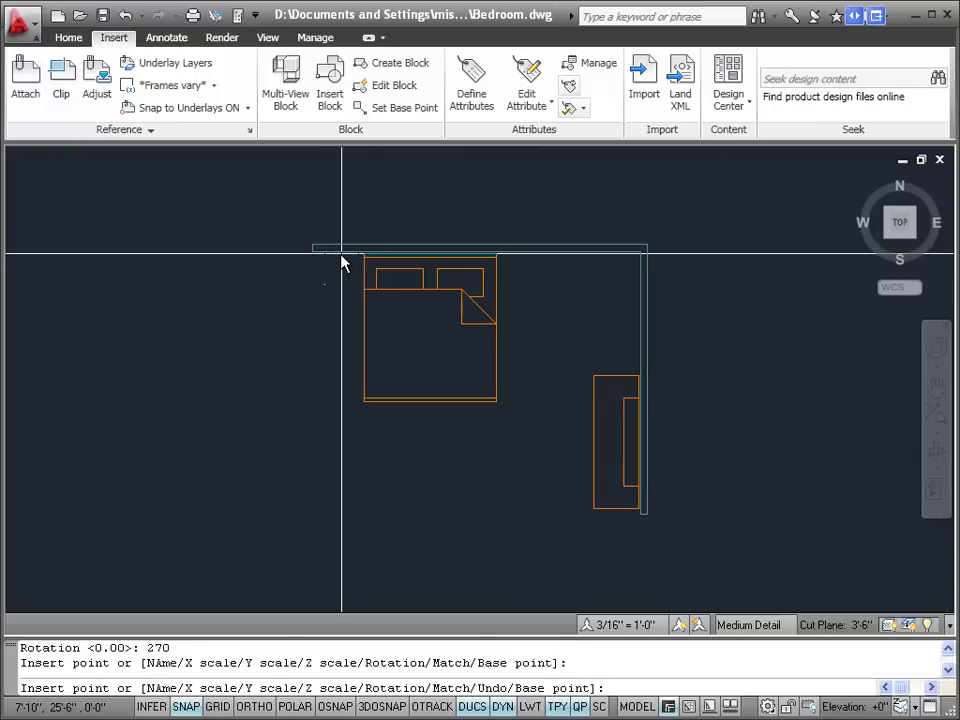
click(518, 264)
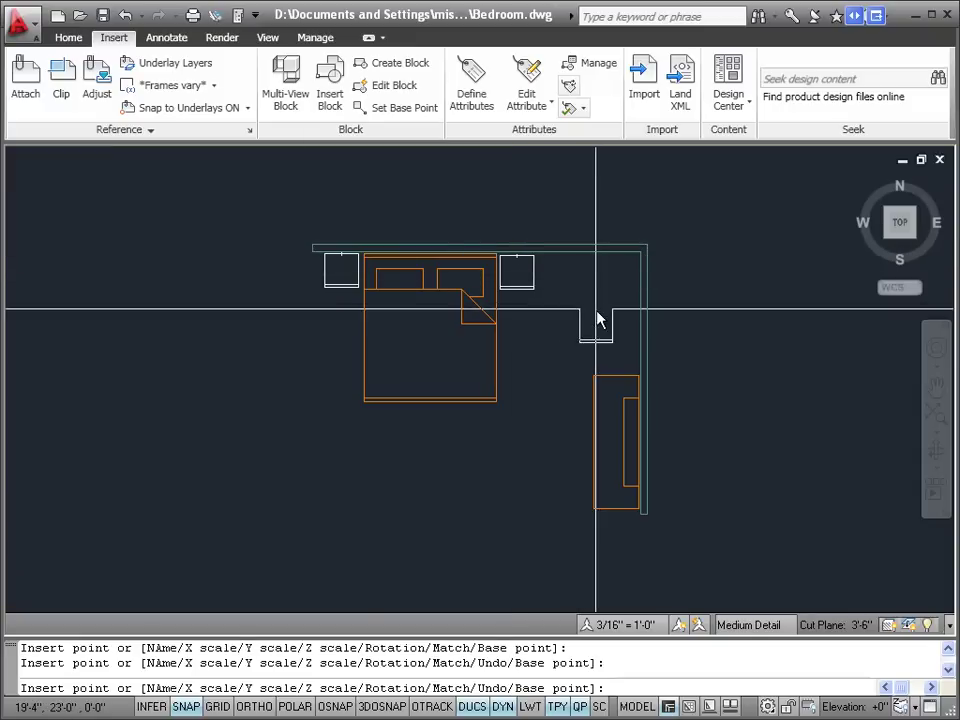
right_click(611, 206)
click(622, 211)
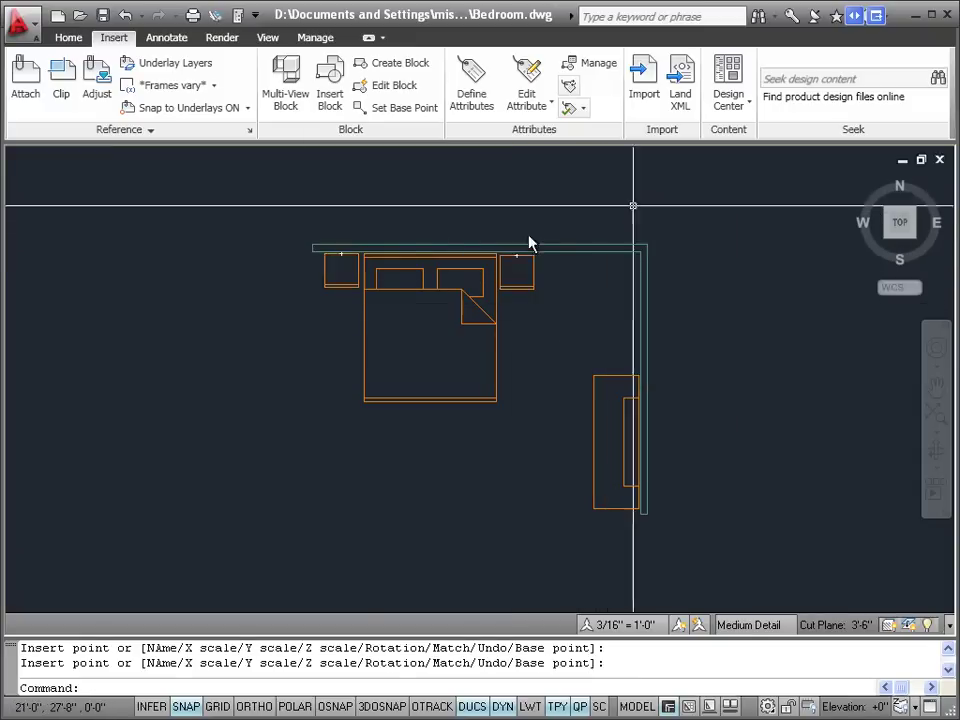
Move the east night table so its back lines up with the headboard and west night table, just clear of the bed.
scroll(405, 250, up, 3)
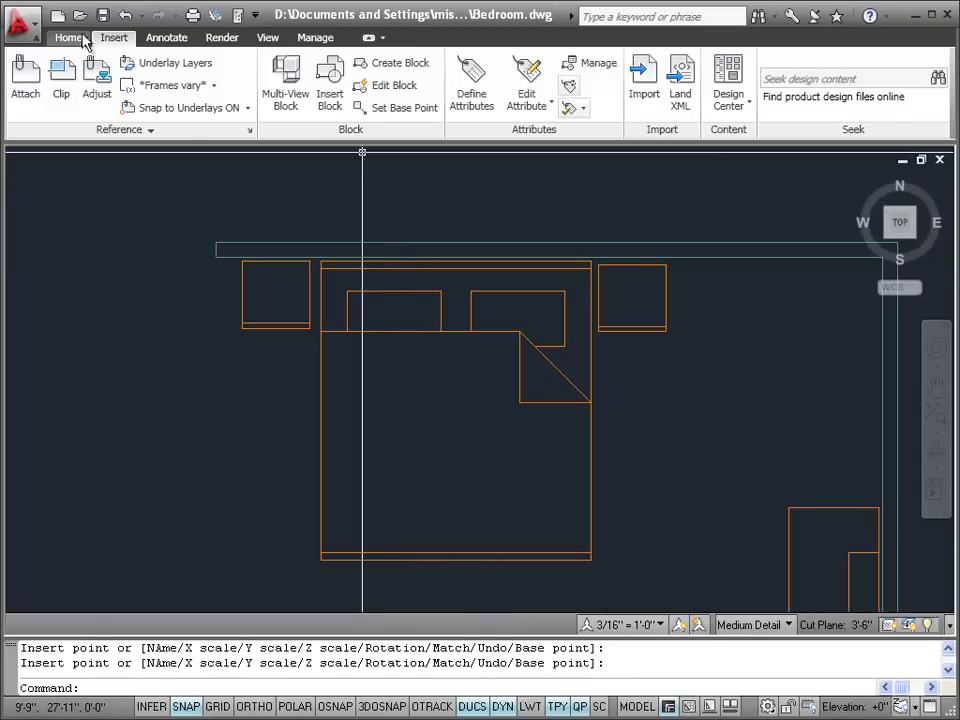
click(72, 38)
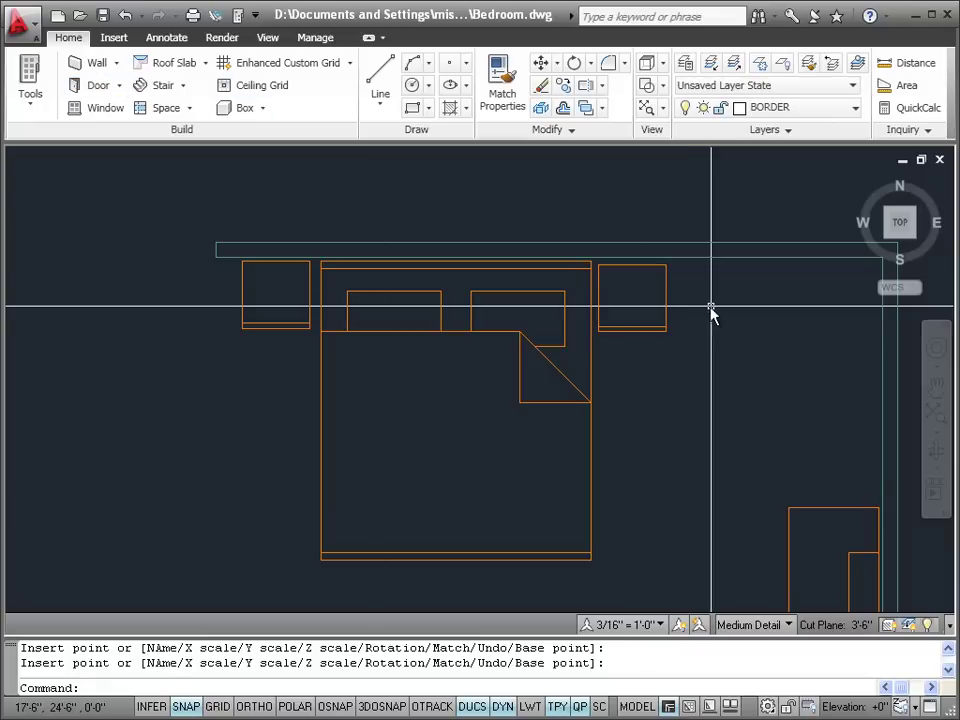
click(649, 271)
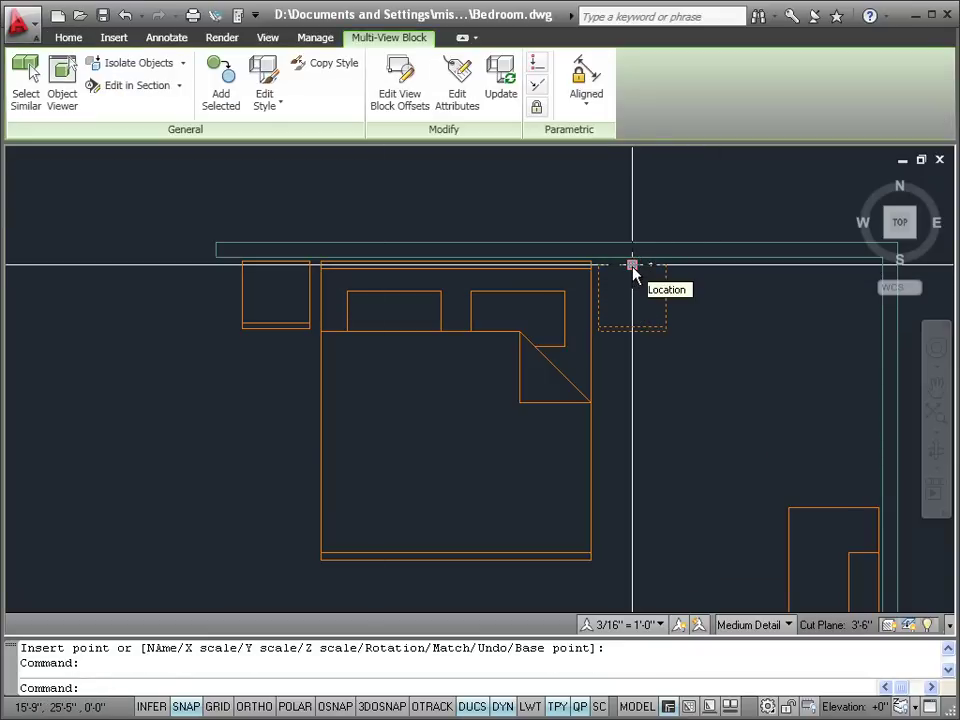
click(632, 266)
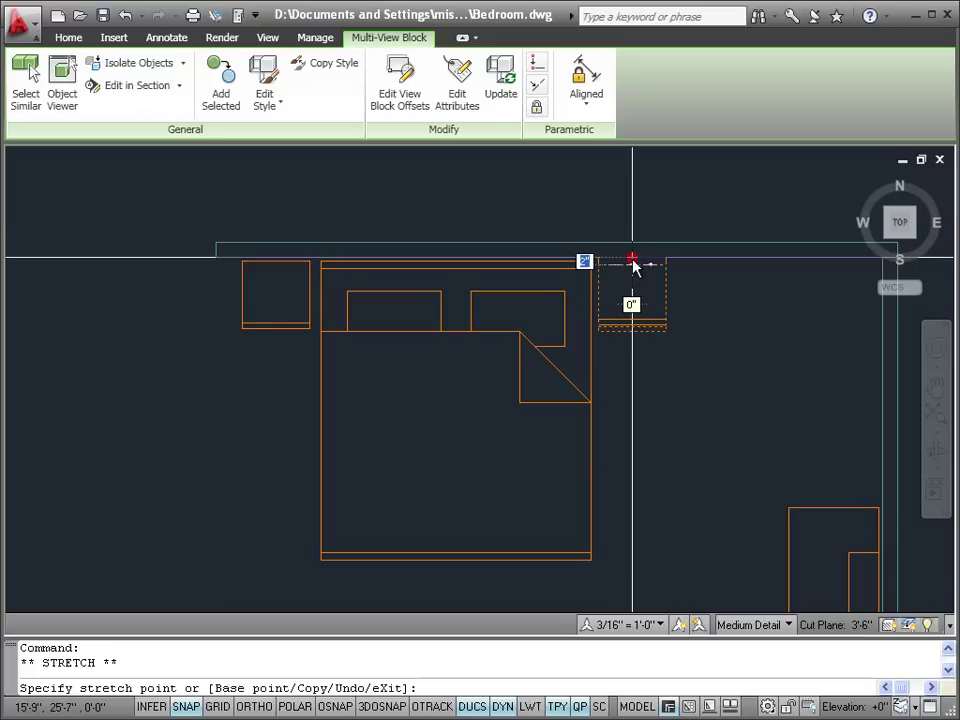
click(632, 260)
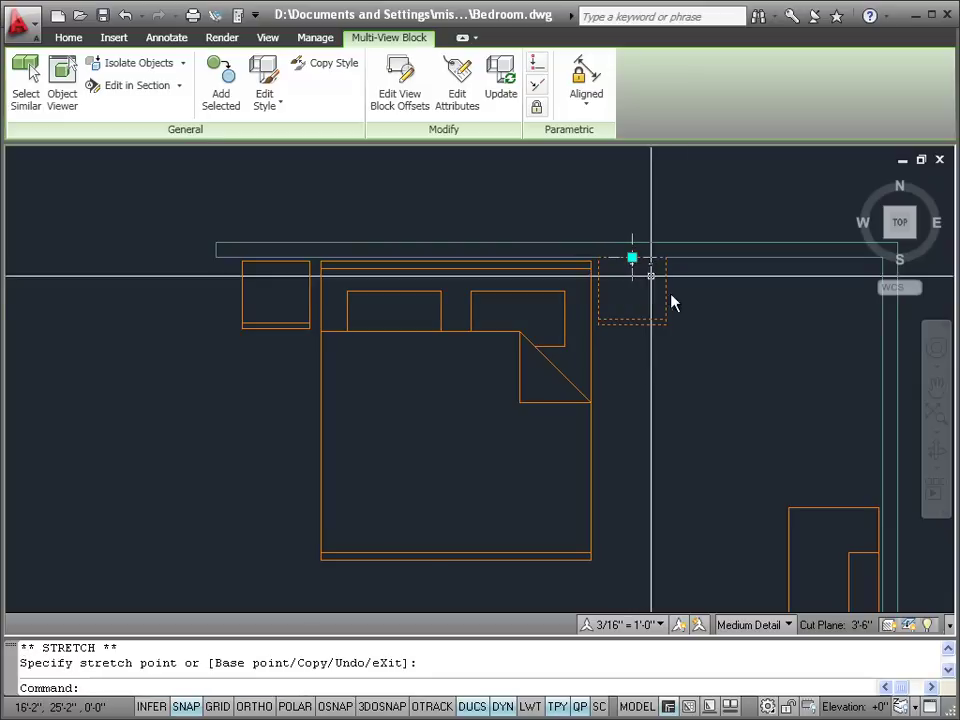
click(633, 259)
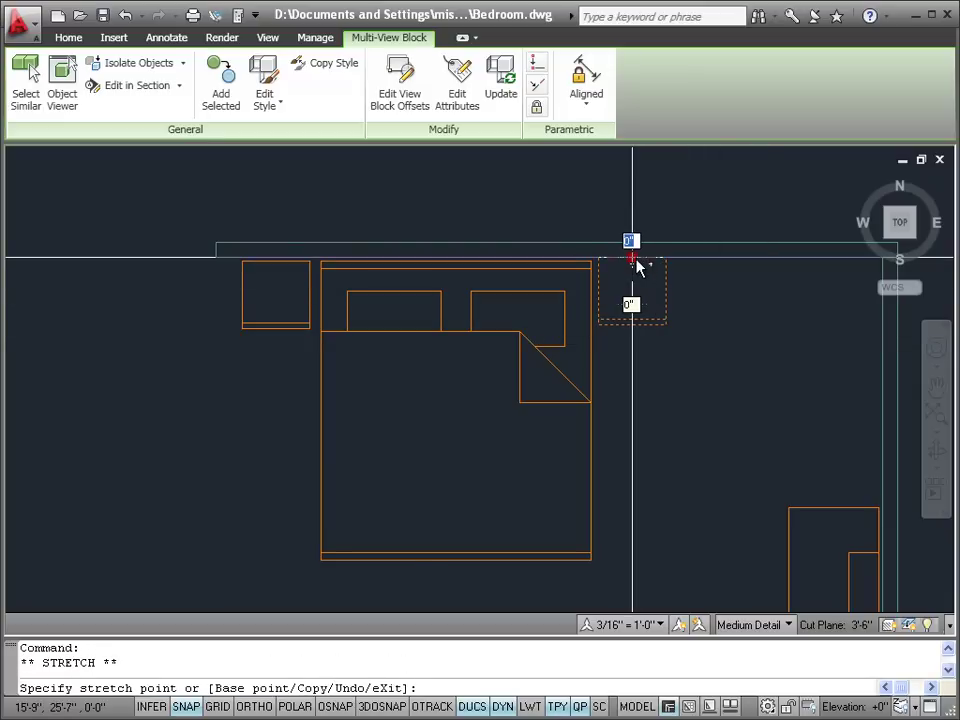
click(636, 262)
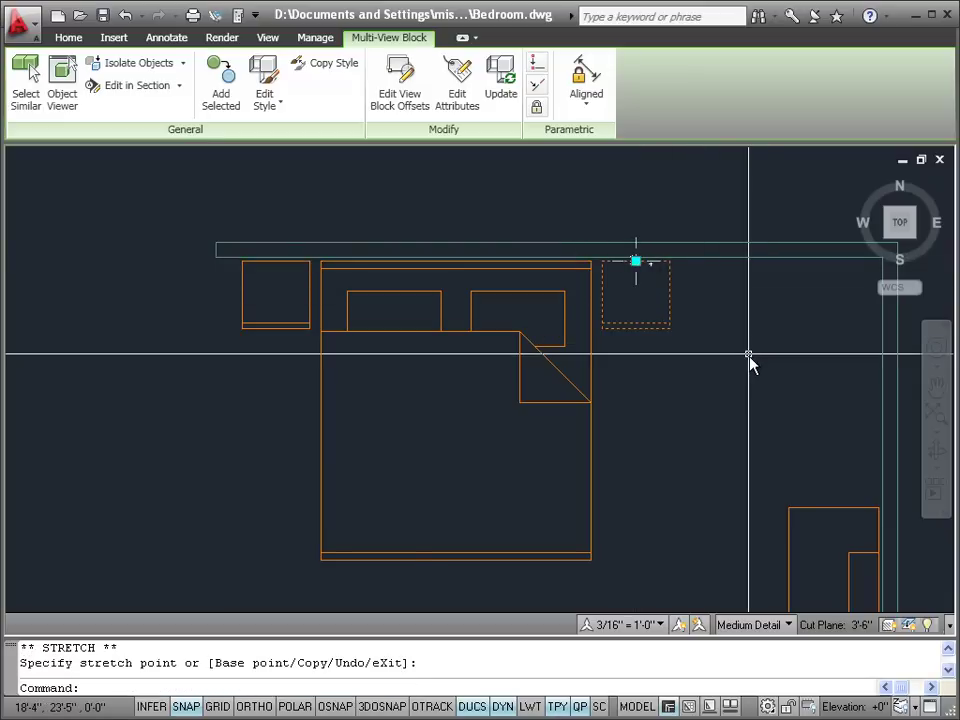
key(Escape)
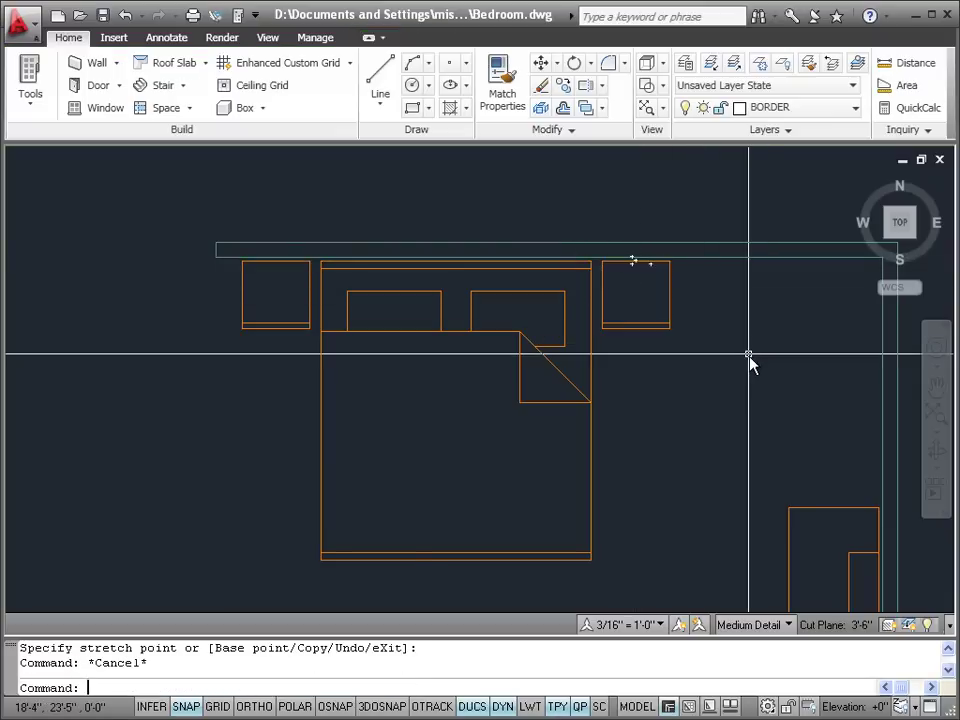
View the furnished room from the 3D home view in the Conceptual visual style.
click(858, 180)
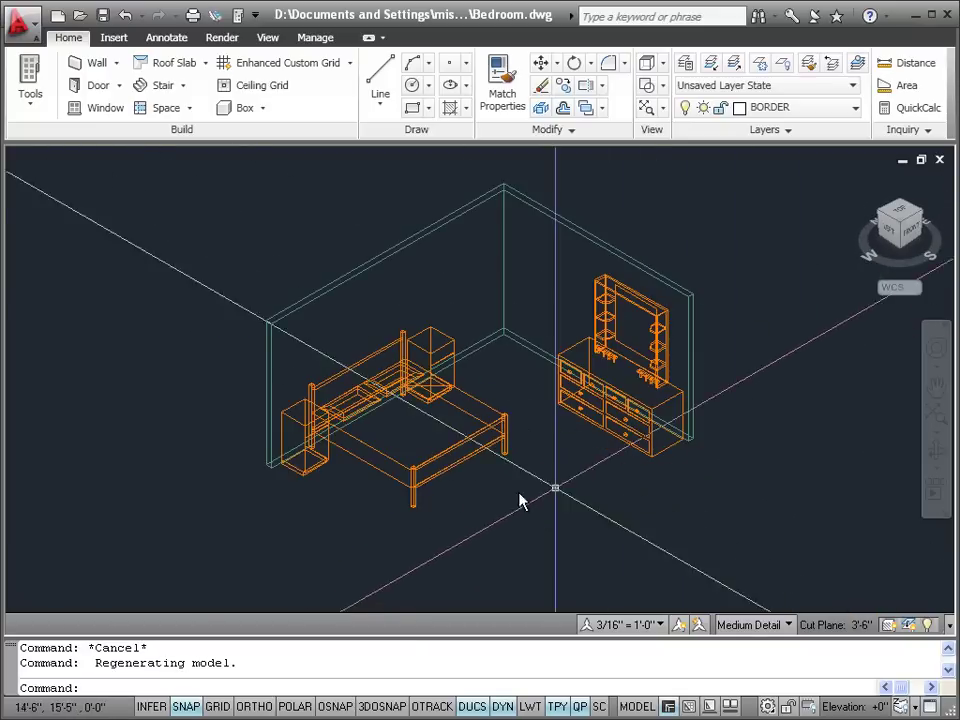
click(267, 38)
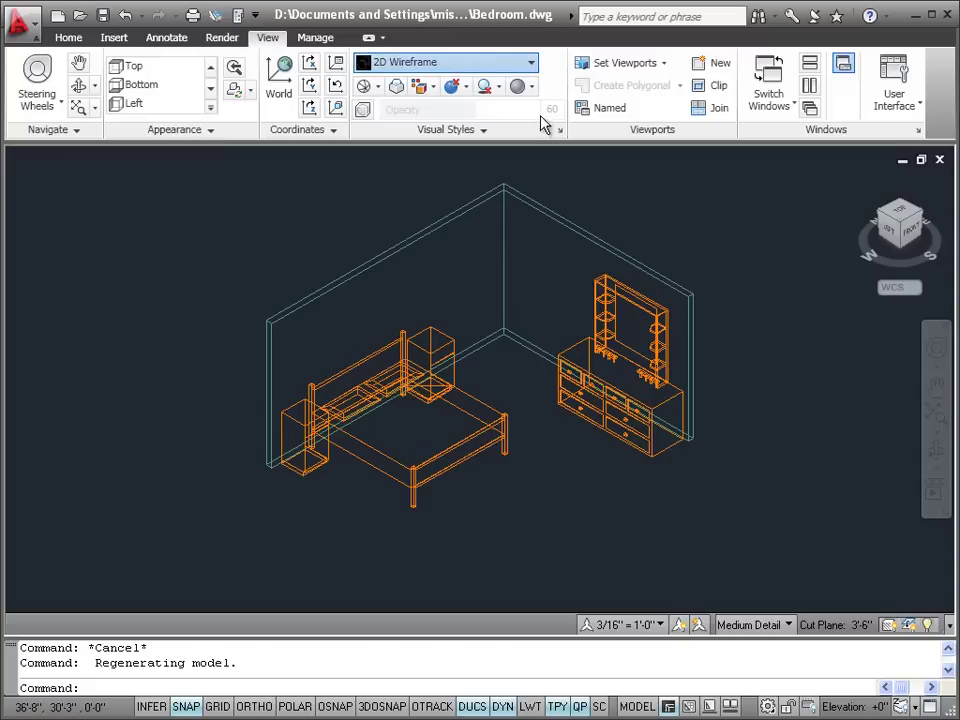
click(530, 62)
click(532, 208)
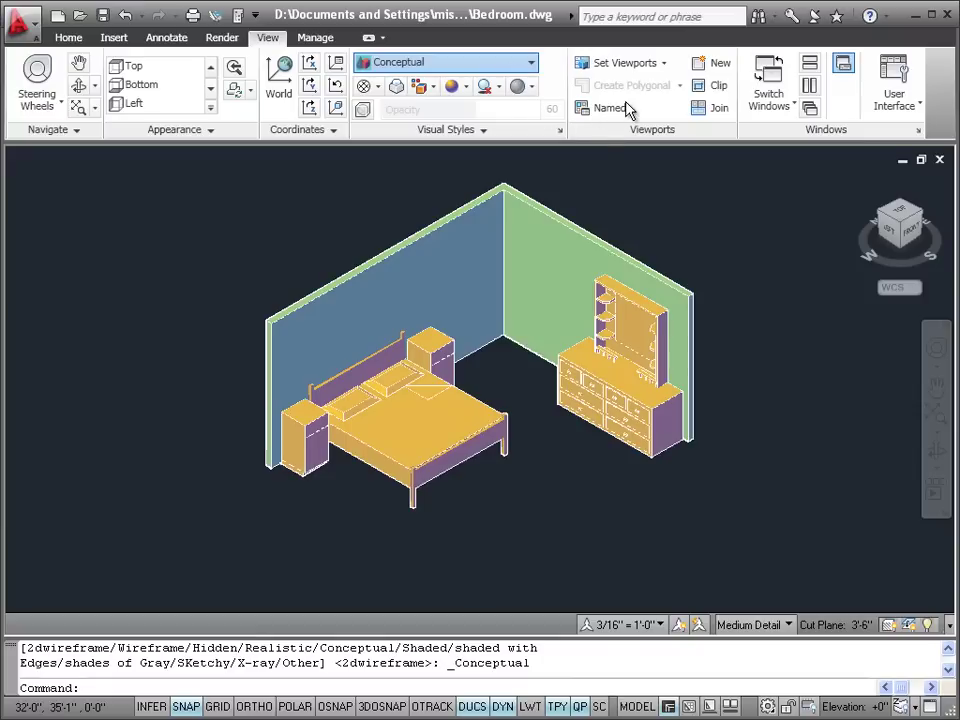
Preview the Shaded with edges visual style, and return to the top plan view in 2D Wireframe.
click(530, 62)
click(574, 208)
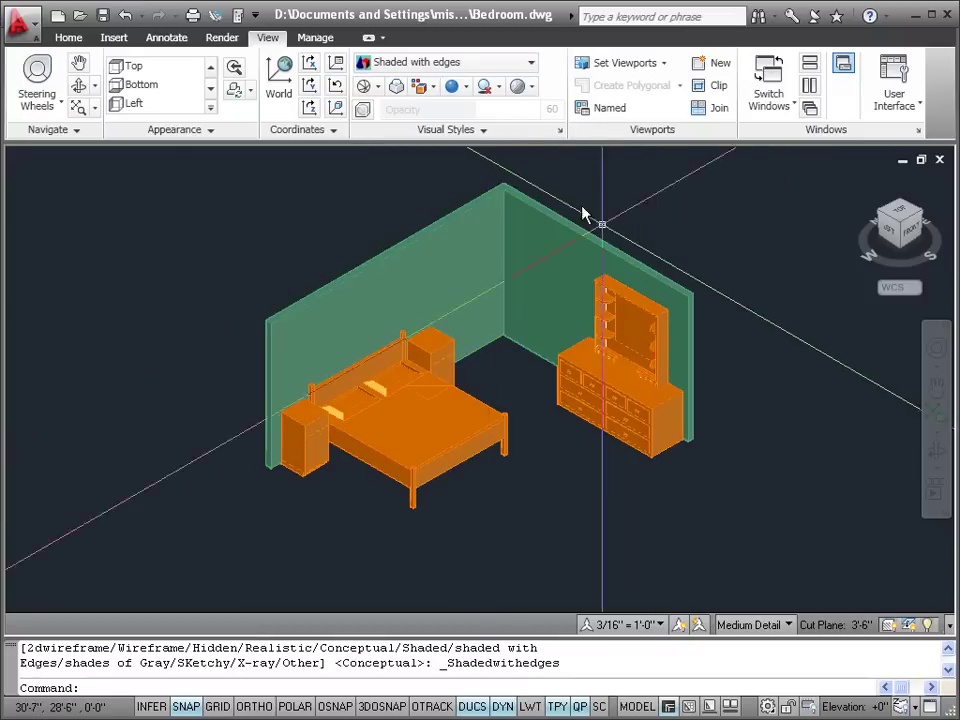
click(397, 88)
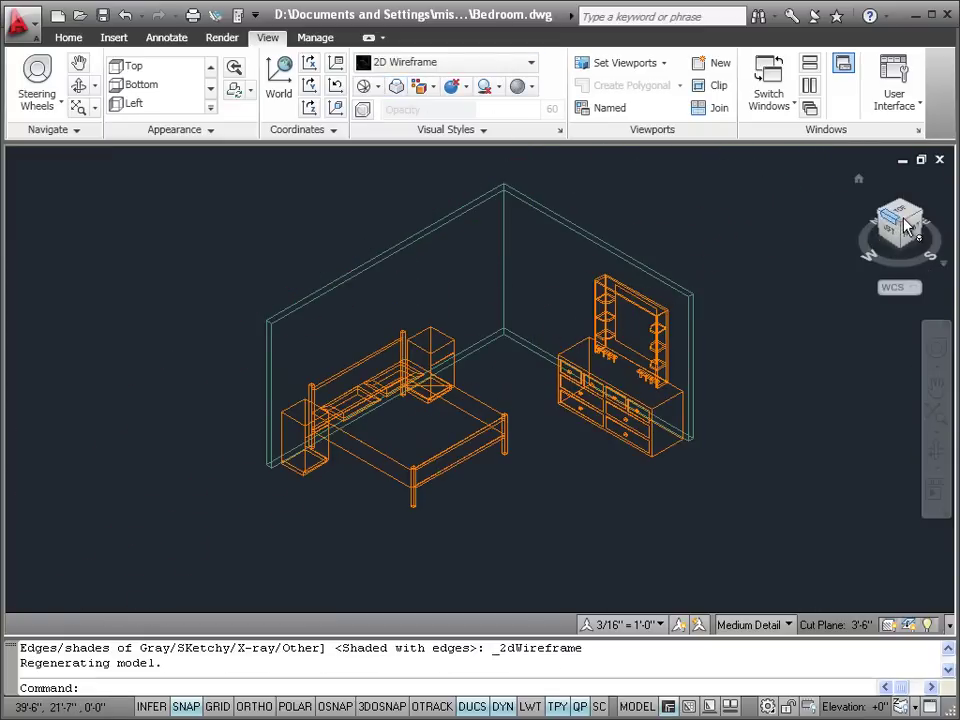
click(907, 213)
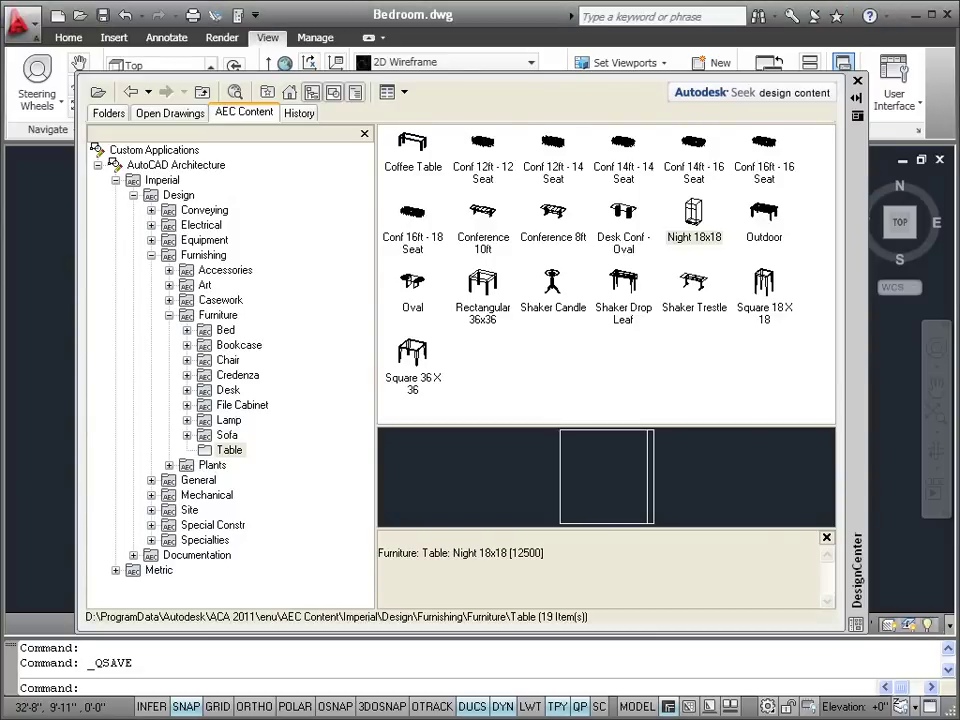
Insert the Table 3 lamp from the Lamp folder at the centre of both night tables and finish inserting.
click(232, 421)
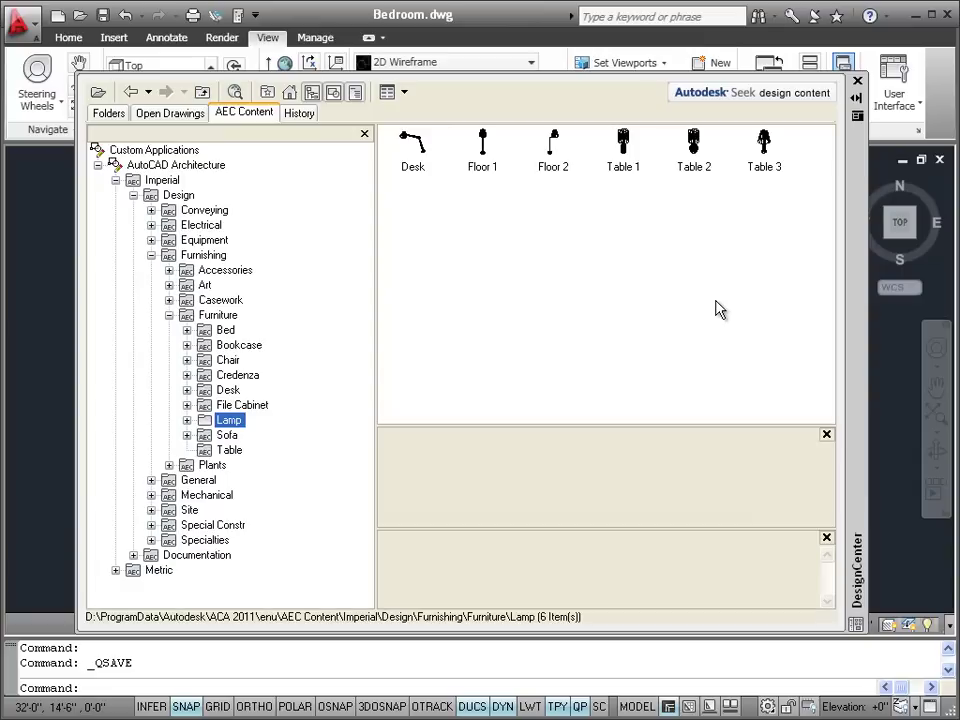
click(766, 176)
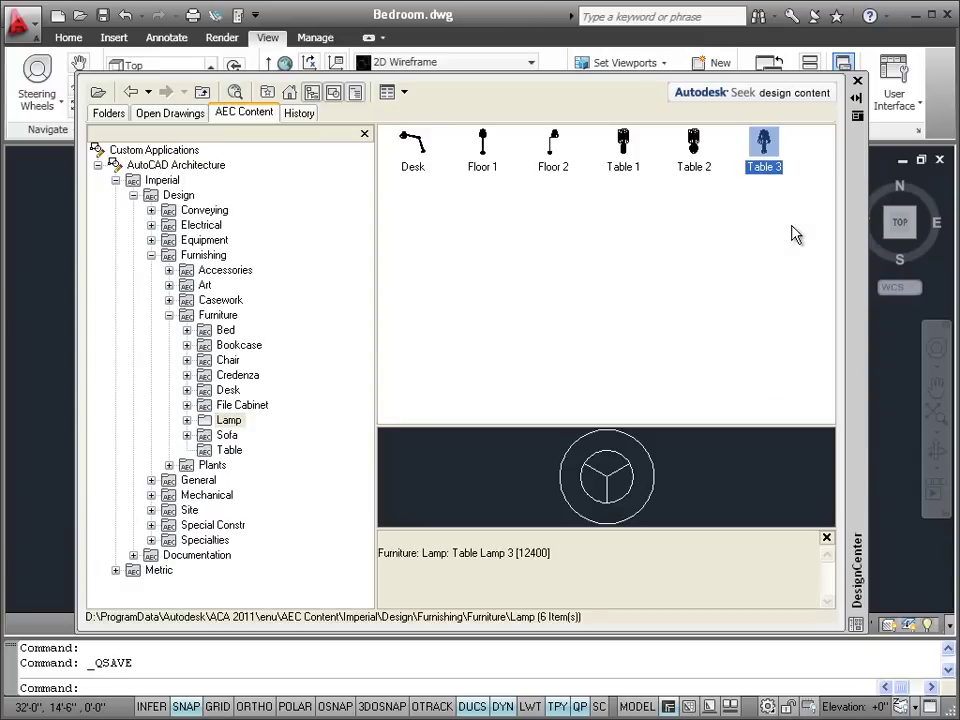
right_click(763, 148)
click(806, 159)
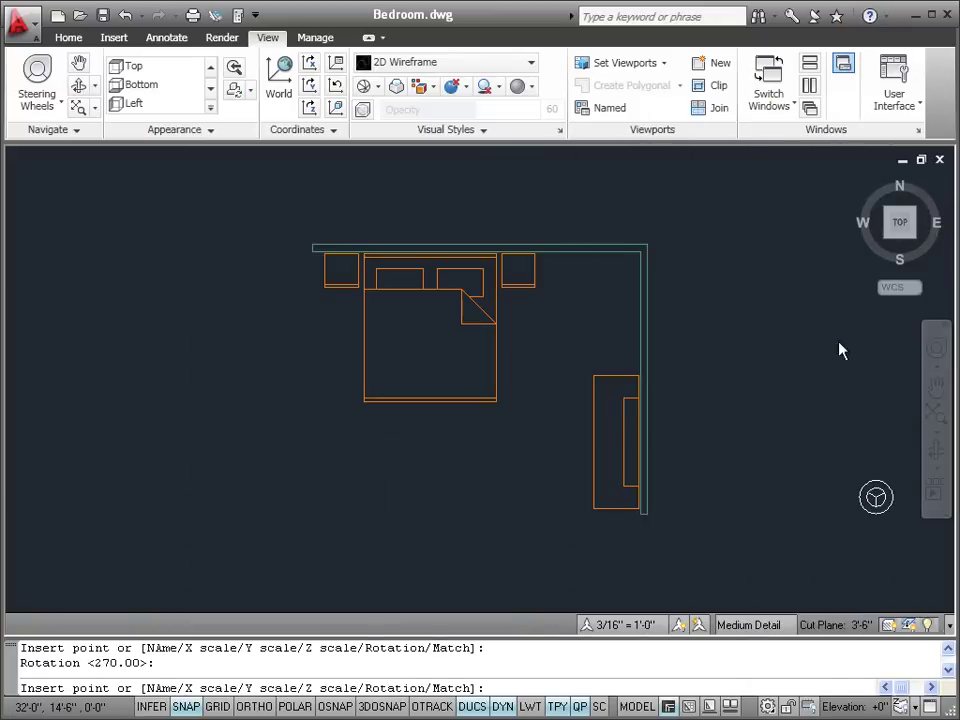
click(342, 274)
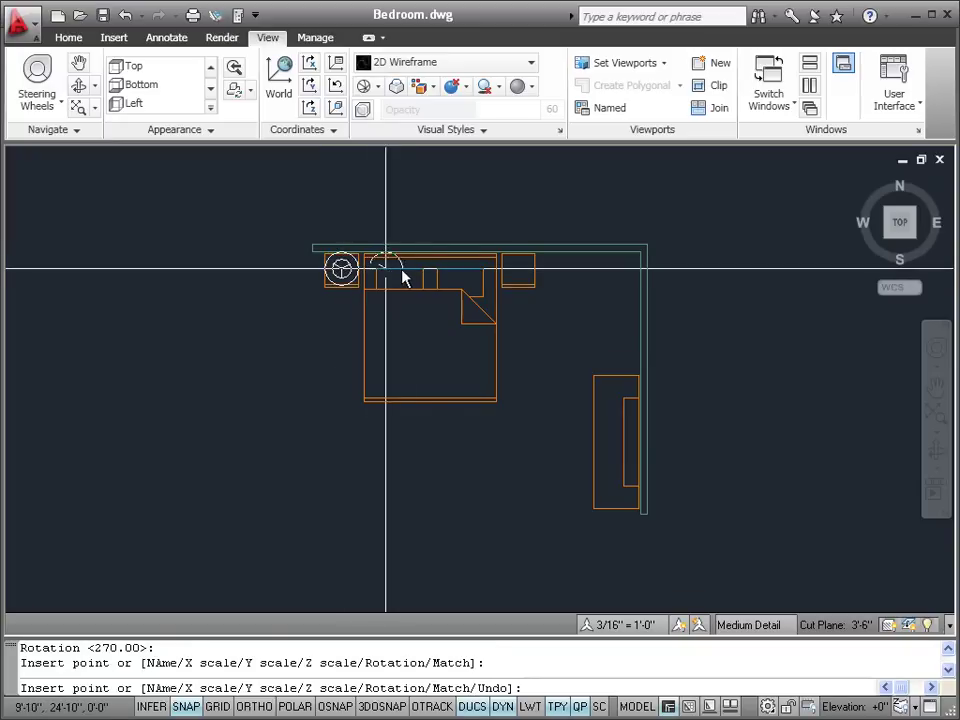
click(518, 274)
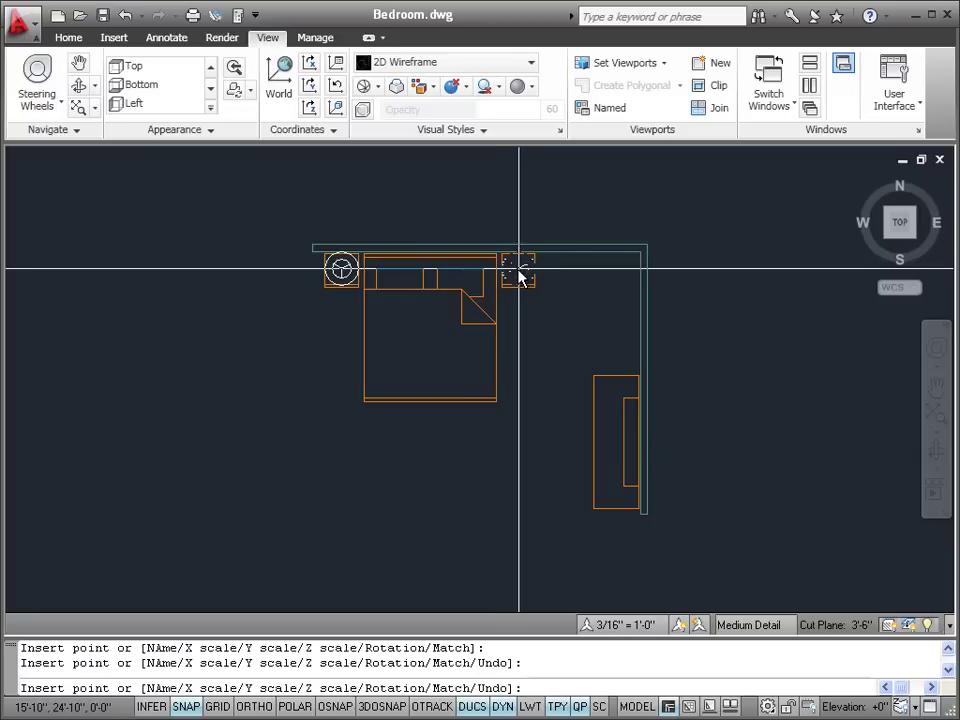
right_click(518, 274)
click(543, 281)
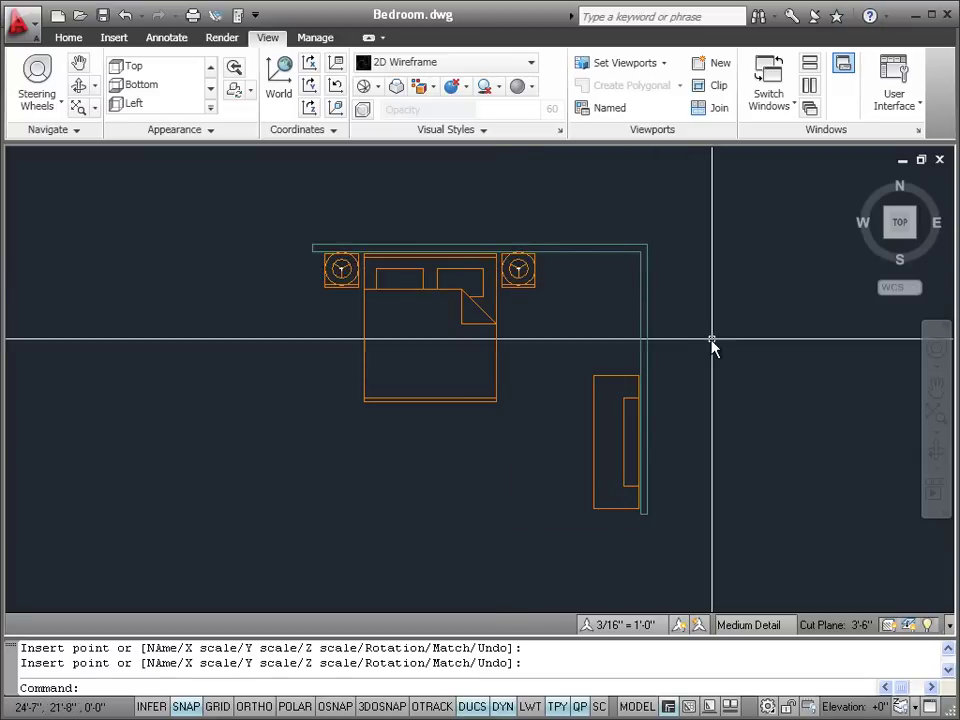
In the front view, raise the west lamp about 2'-10" so its base sits on top of the night table.
click(858, 181)
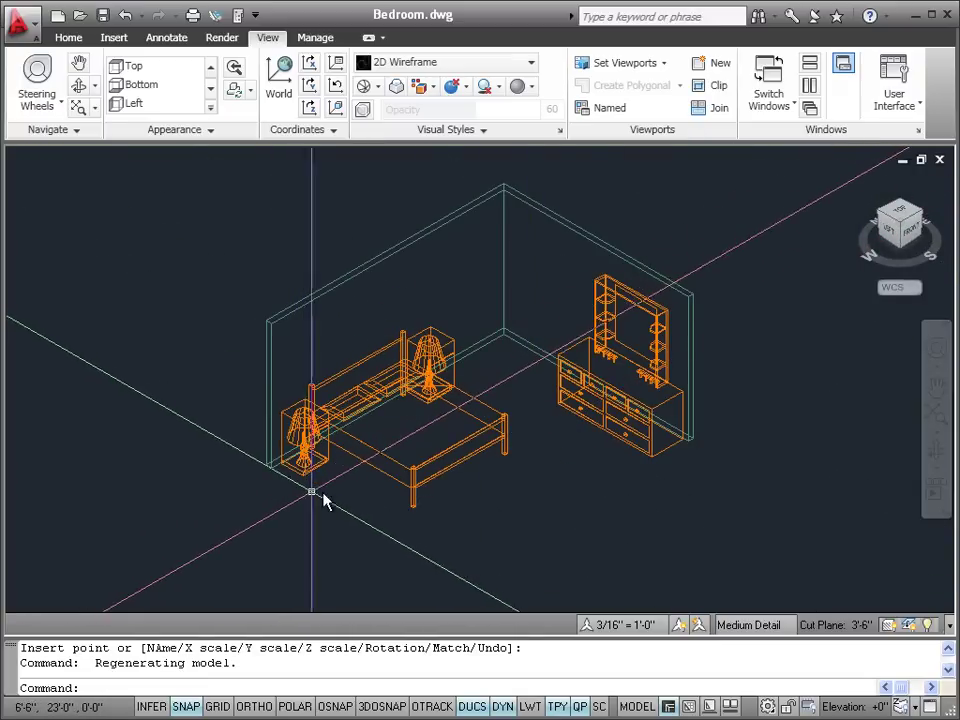
click(912, 233)
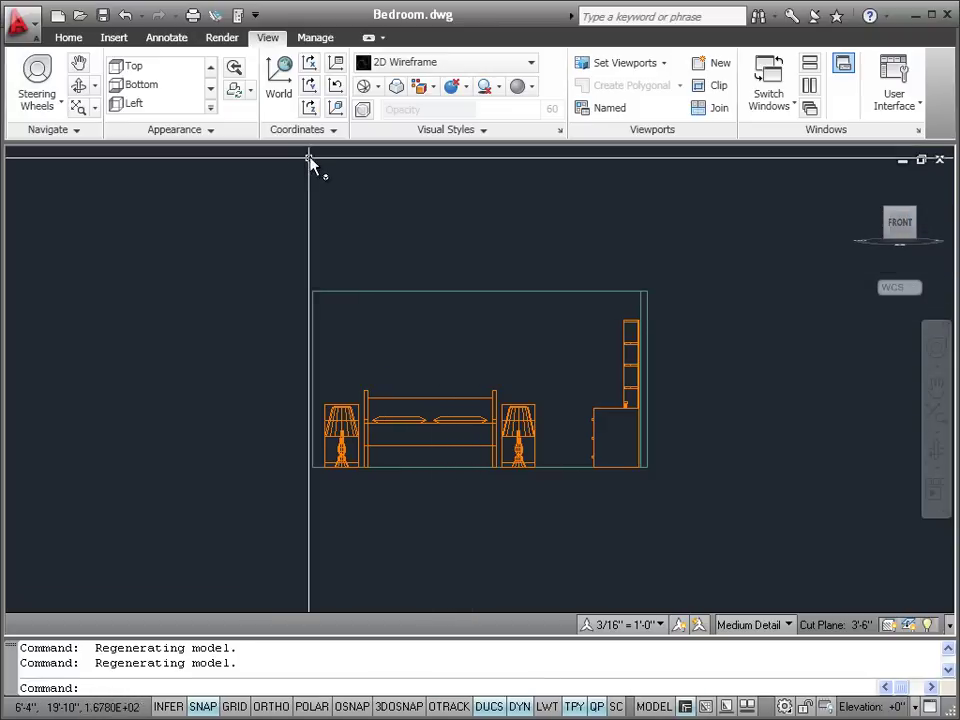
click(340, 438)
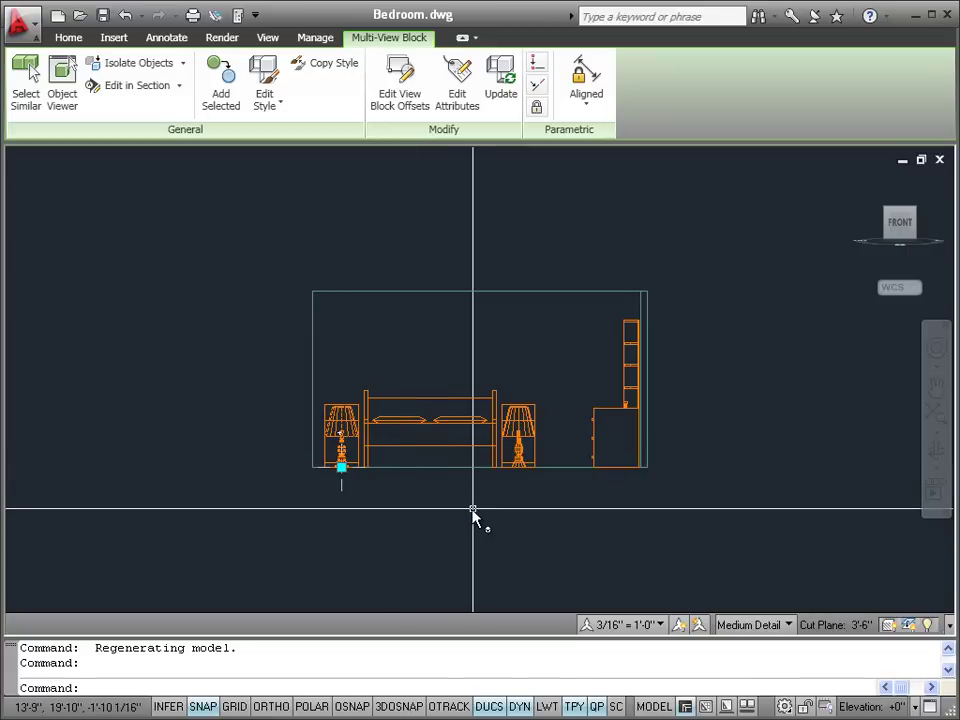
click(342, 467)
scroll(342, 418, up, 3)
scroll(341, 419, up, 3)
scroll(352, 404, down, 2)
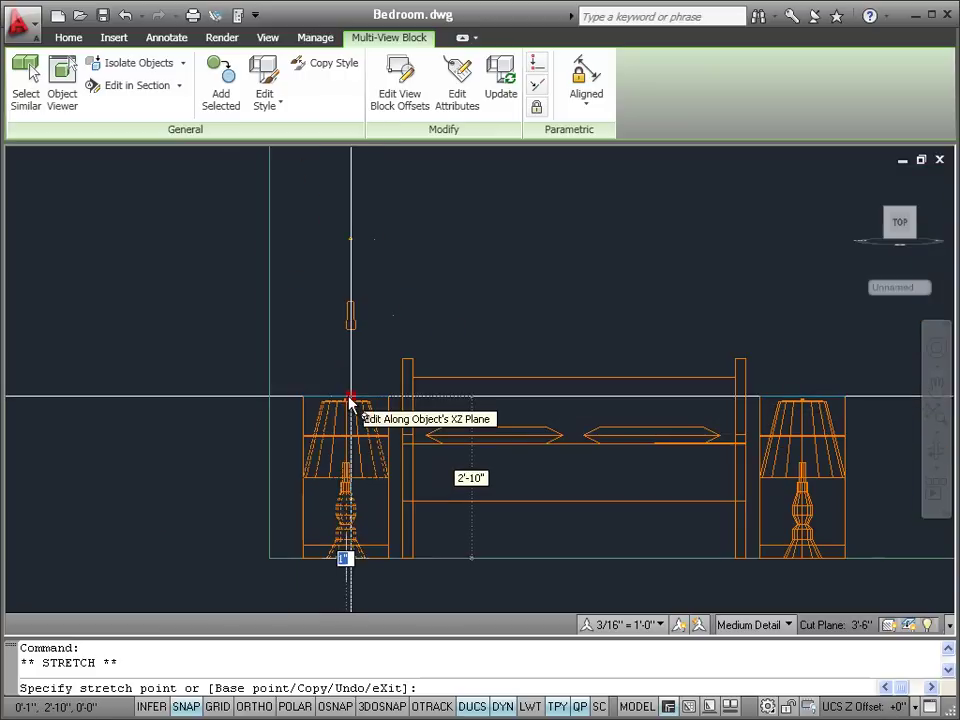
click(348, 400)
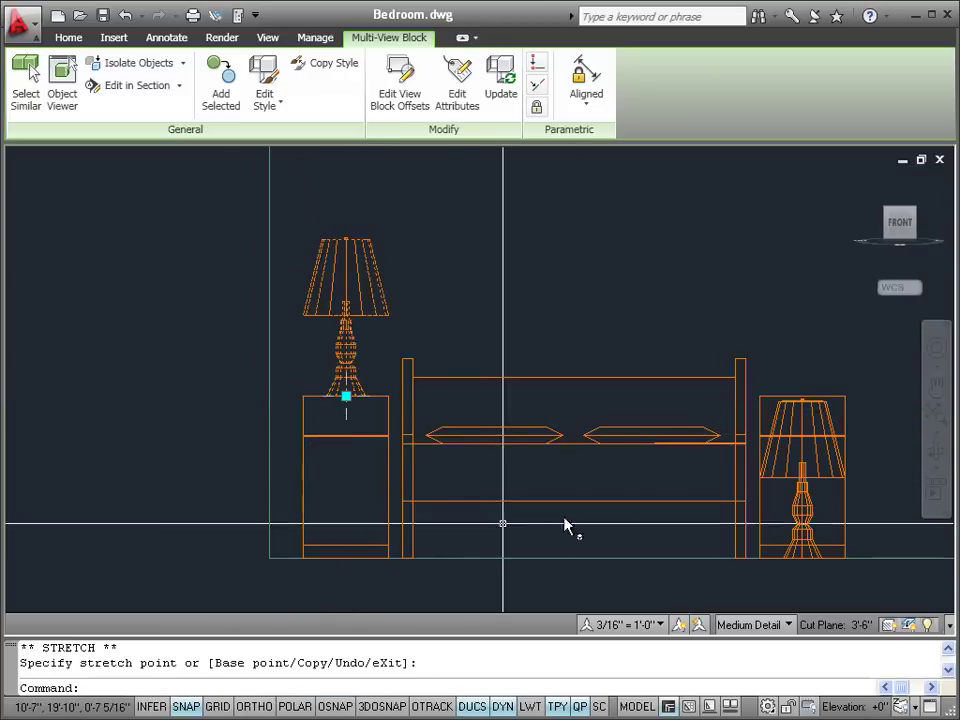
In the front view, raise the east lamp so its base sits on top of the night table.
click(802, 456)
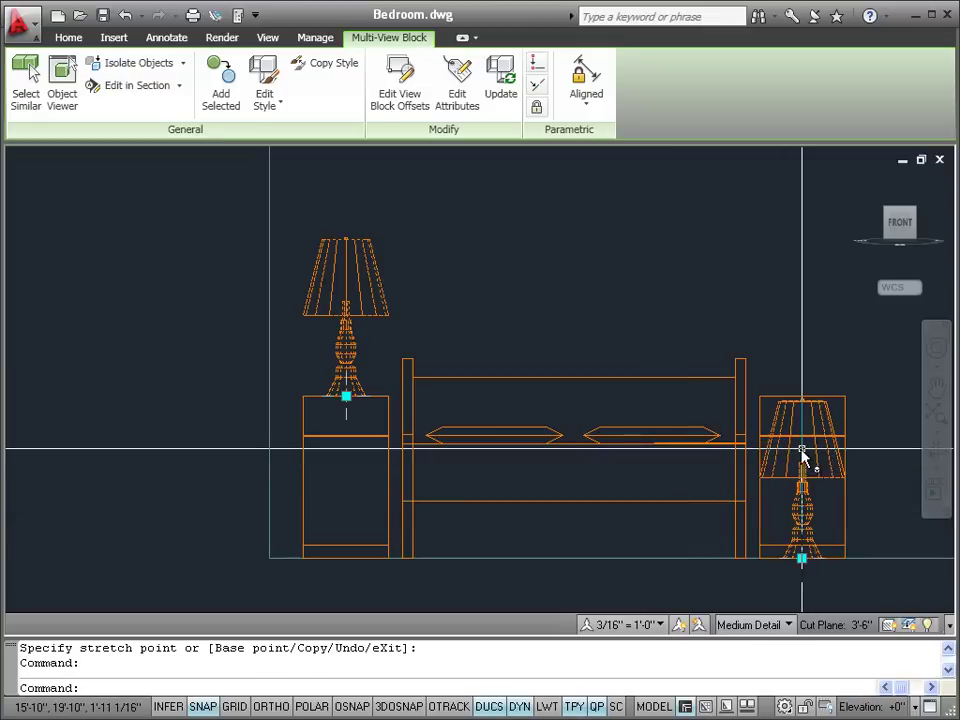
click(802, 560)
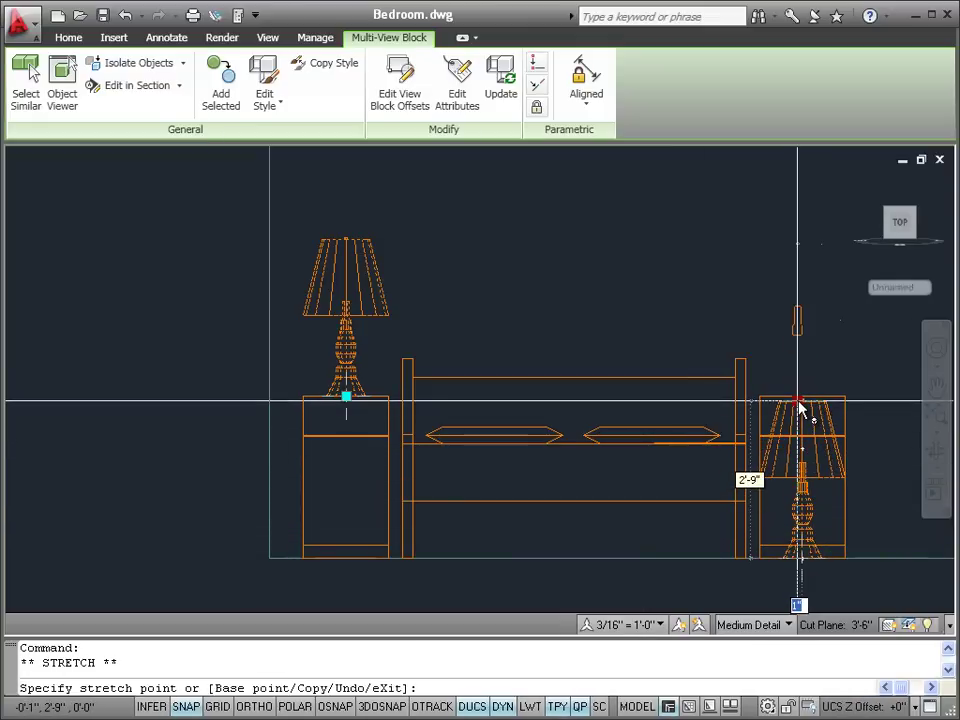
click(800, 402)
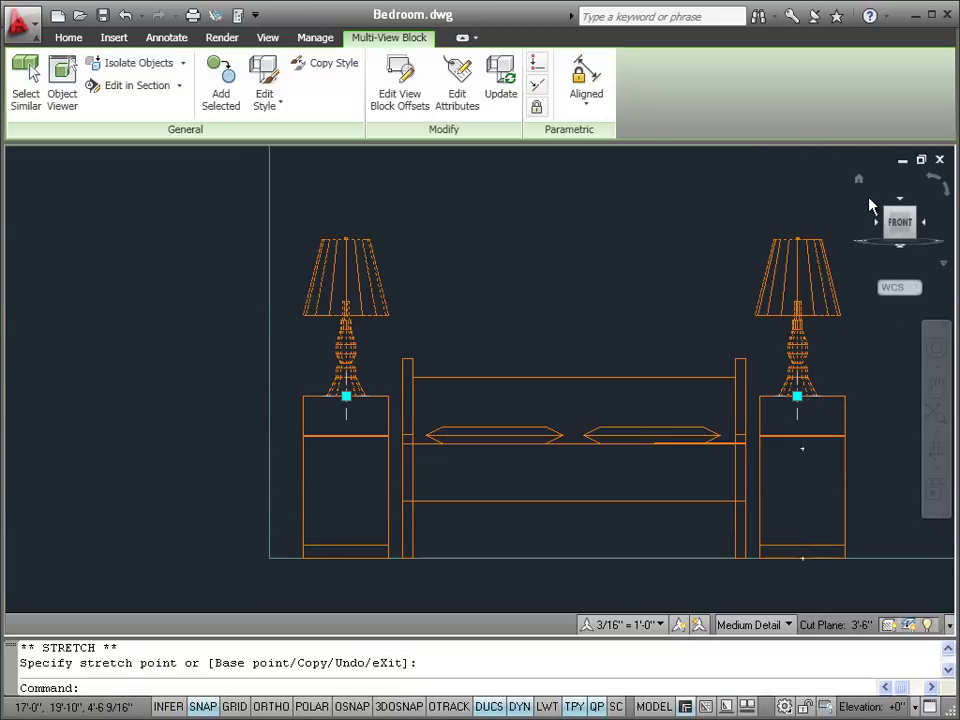
Clear the selection and inspect both raised lamps in the furnished room from the 3D home view.
click(858, 180)
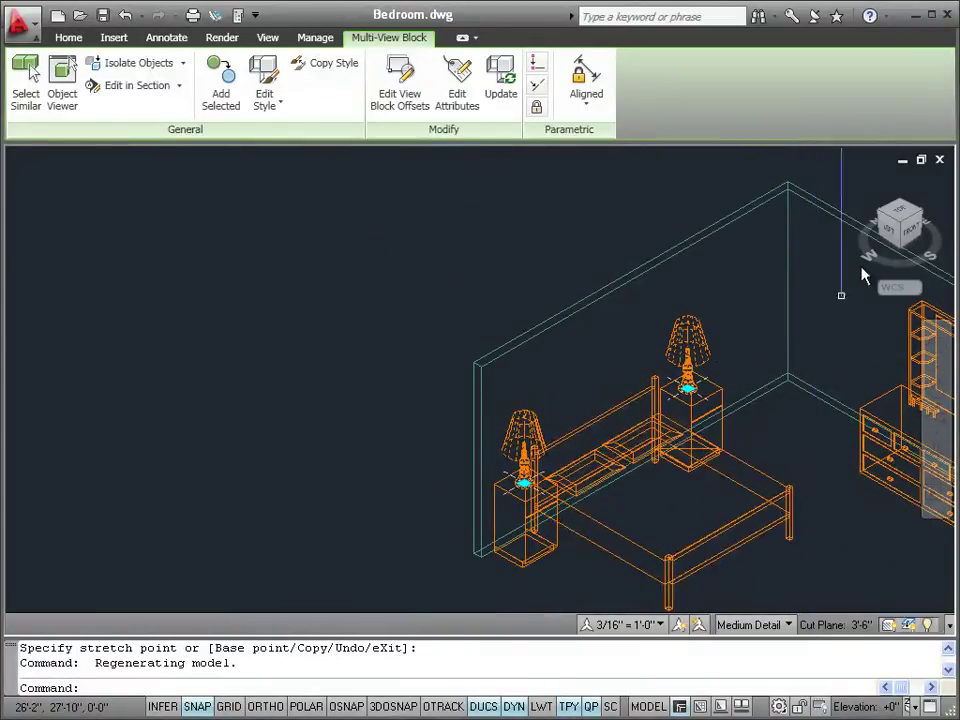
click(858, 180)
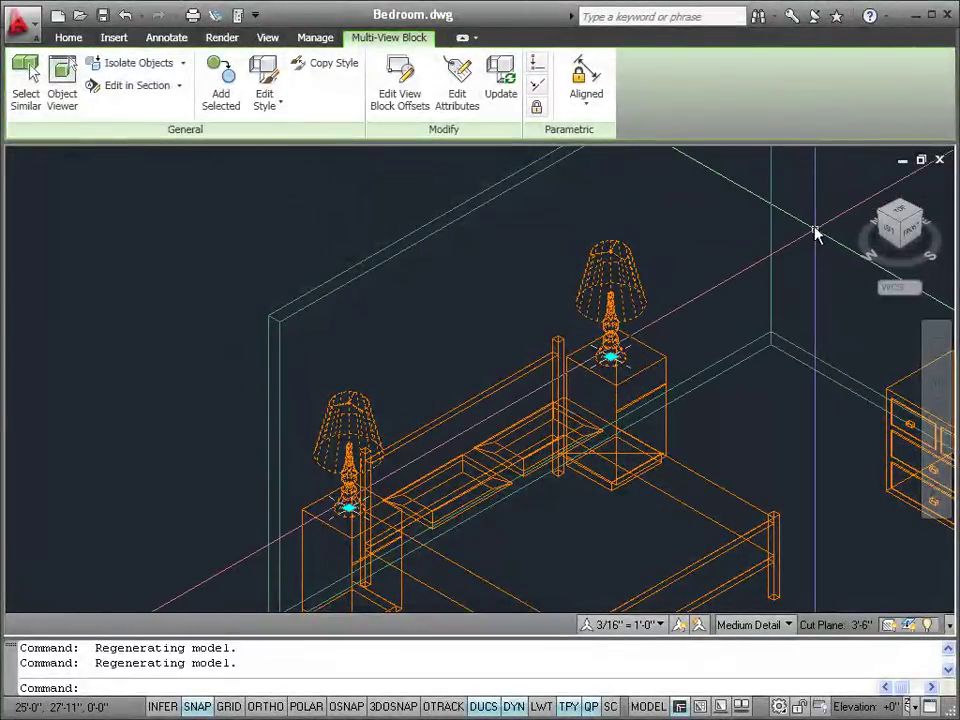
key(Escape)
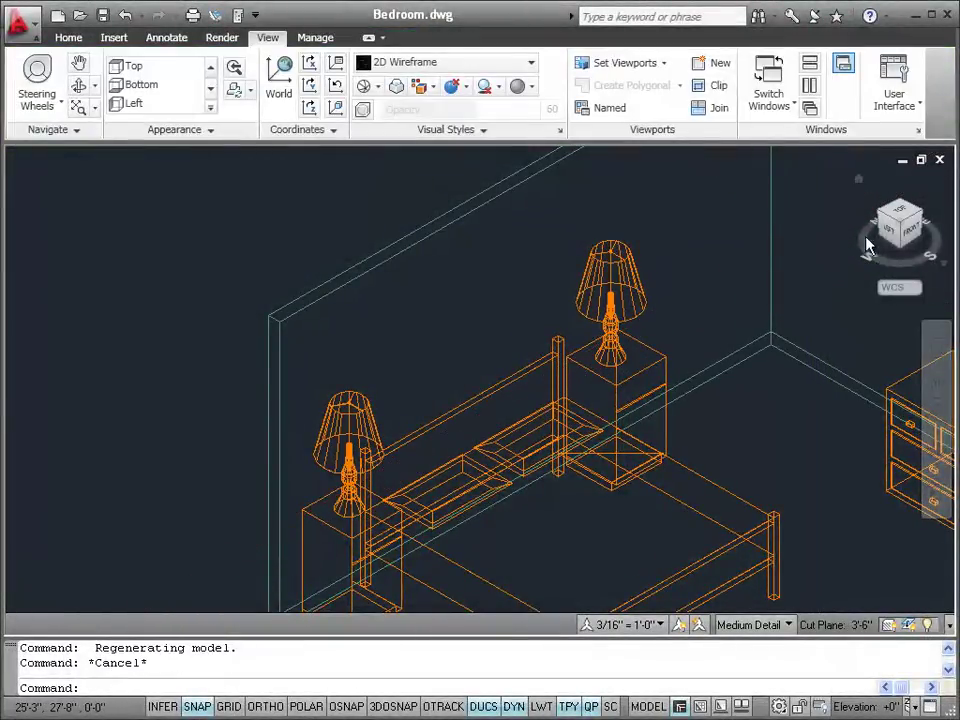
click(858, 179)
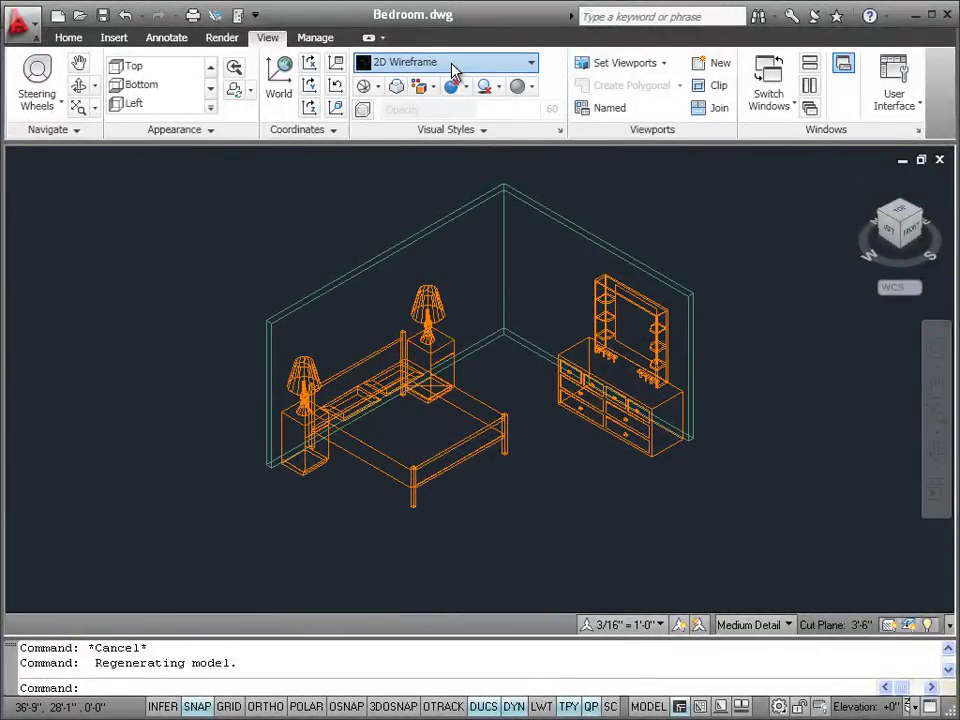
click(470, 105)
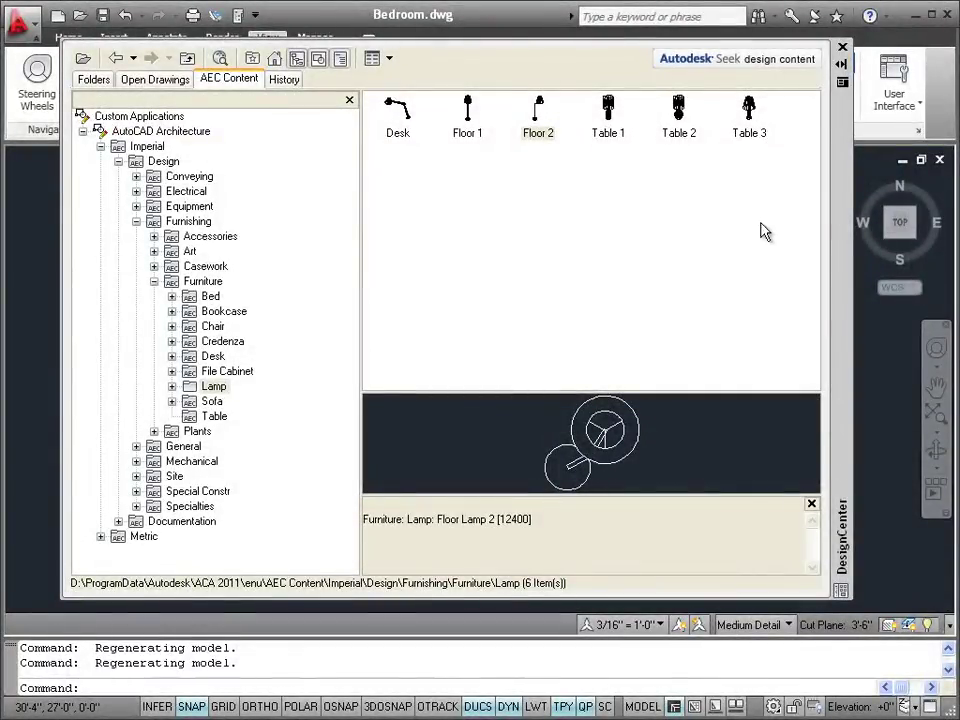
In the top plan view, insert the Floor 1 lamp from the DesignCenter Lamp folder just south of the dresser.
click(468, 135)
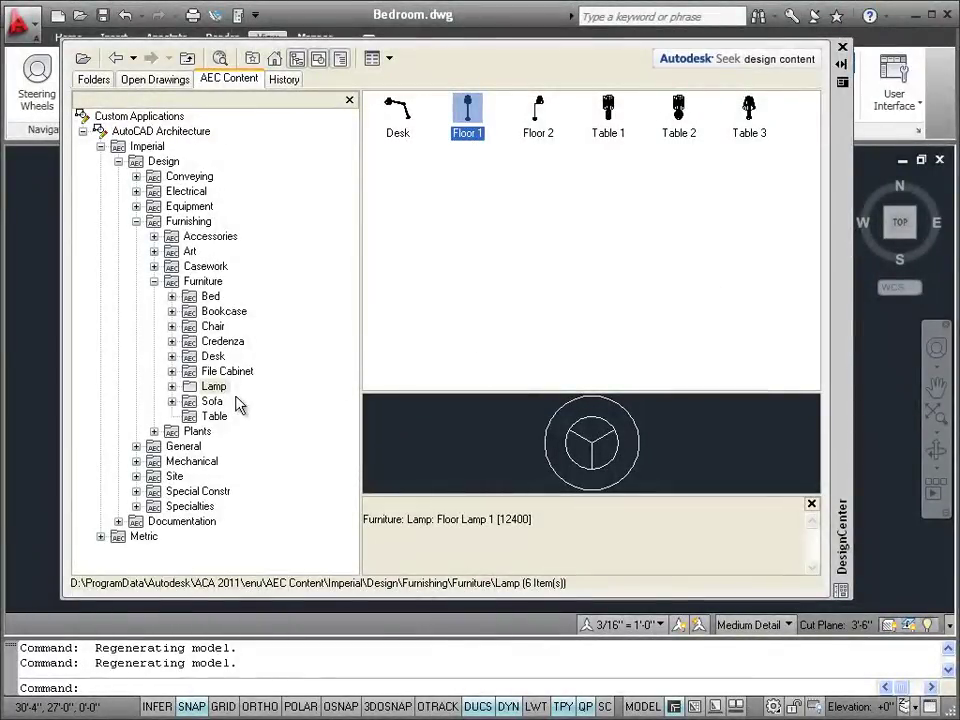
right_click(469, 114)
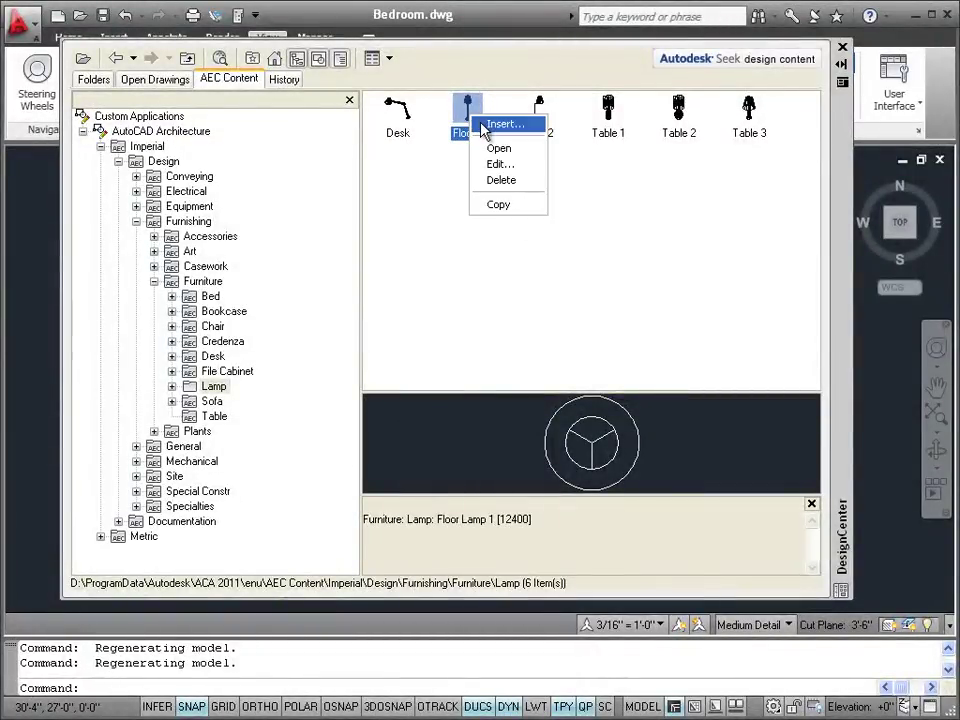
click(500, 124)
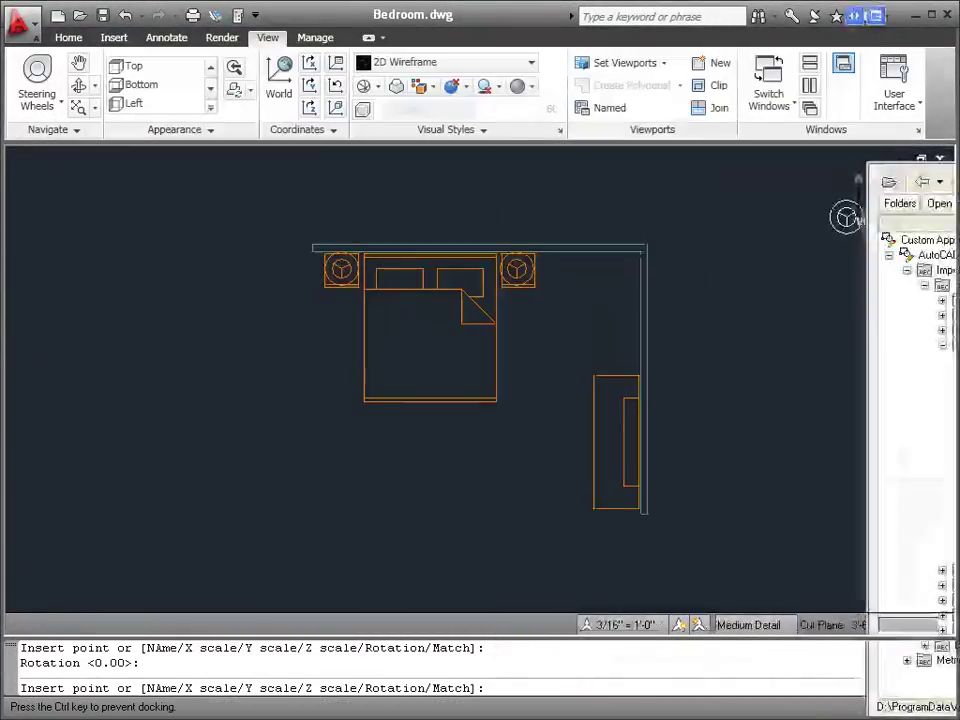
click(618, 535)
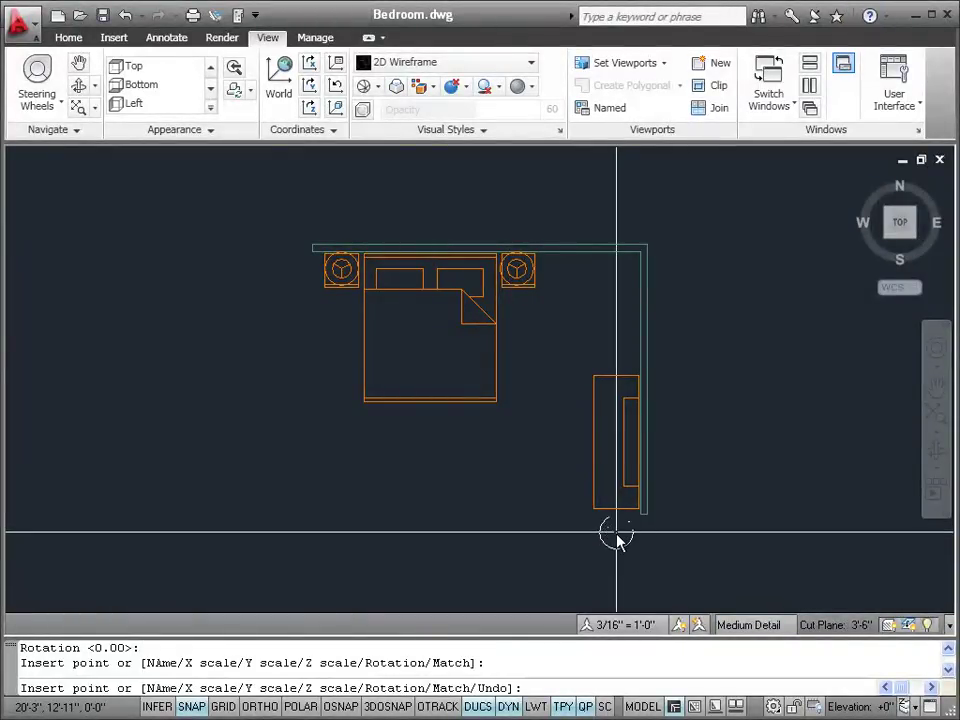
key(Return)
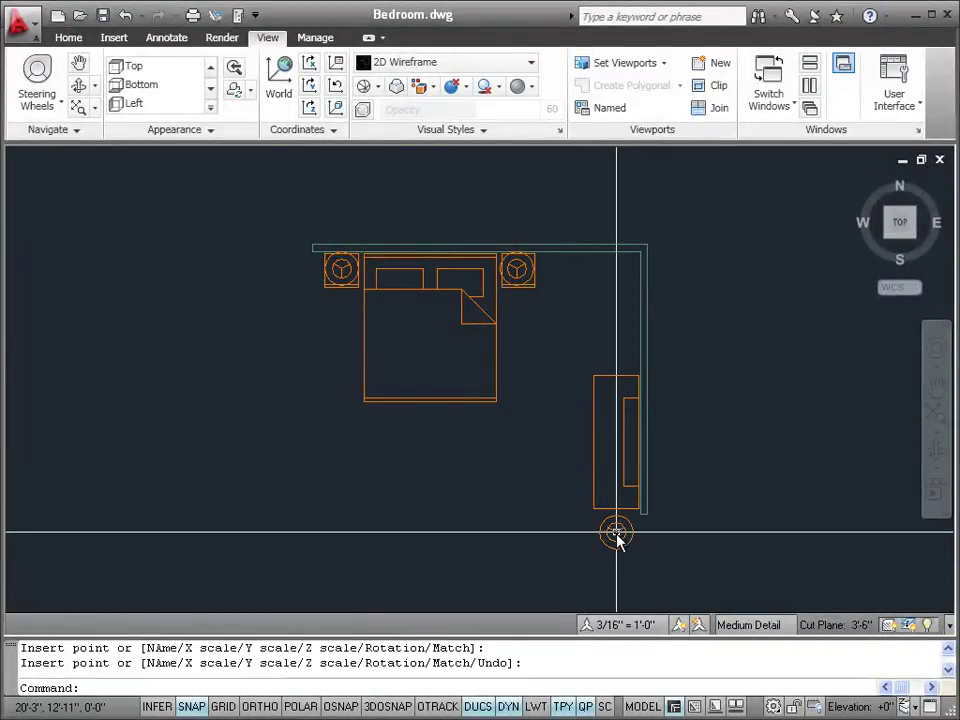
Move the dresser's base point to about 21'-4", 18'-3" against the east wall, and move the floor lamp north beside it.
click(618, 384)
click(640, 447)
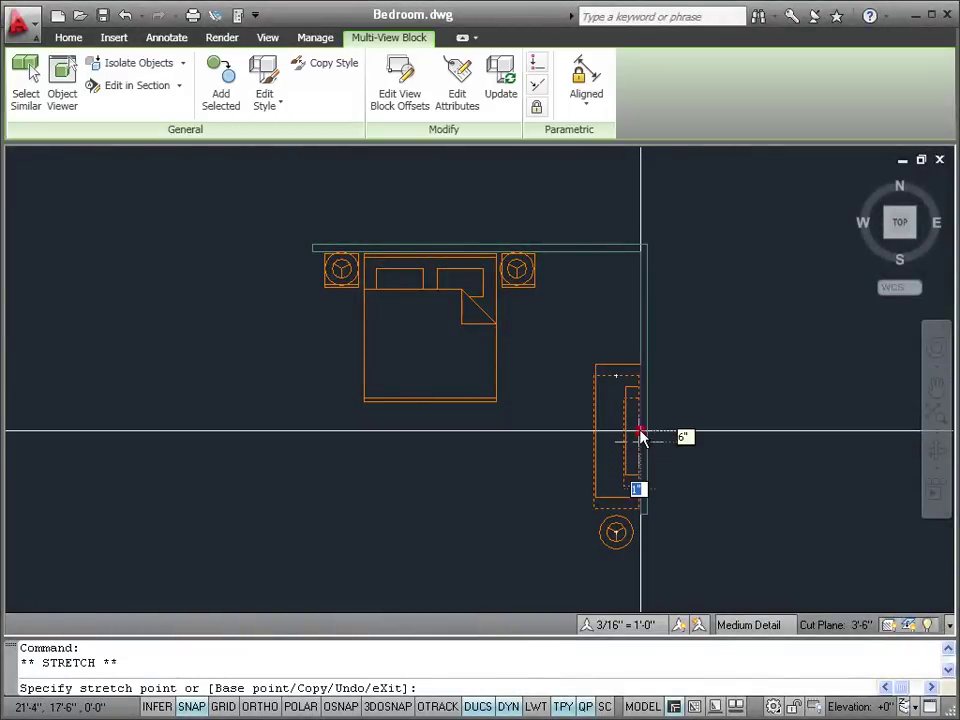
click(640, 416)
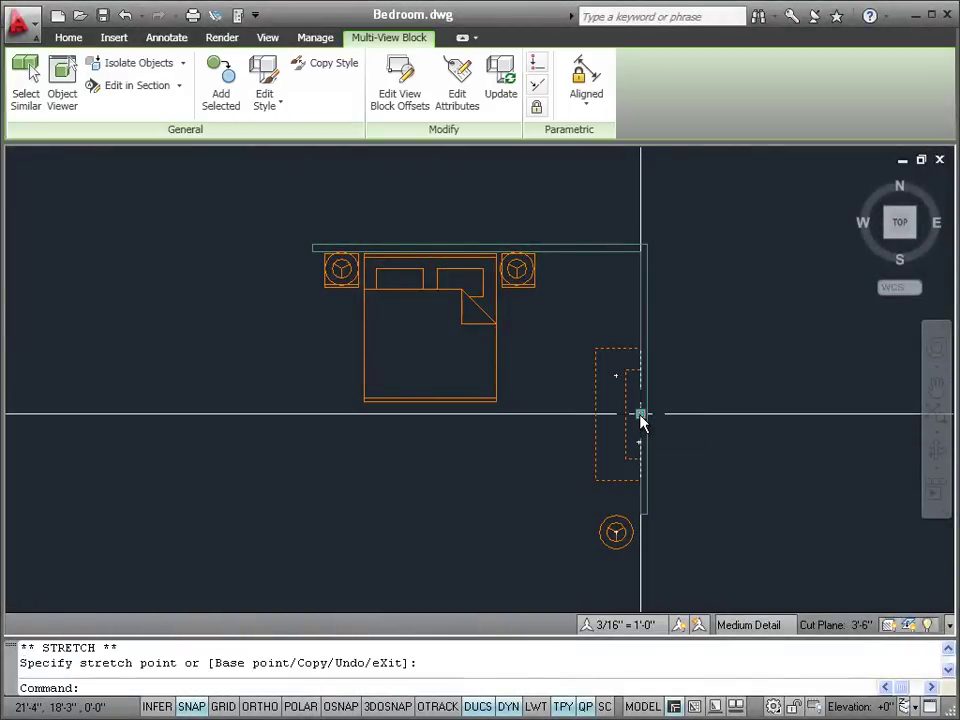
key(Escape)
click(616, 534)
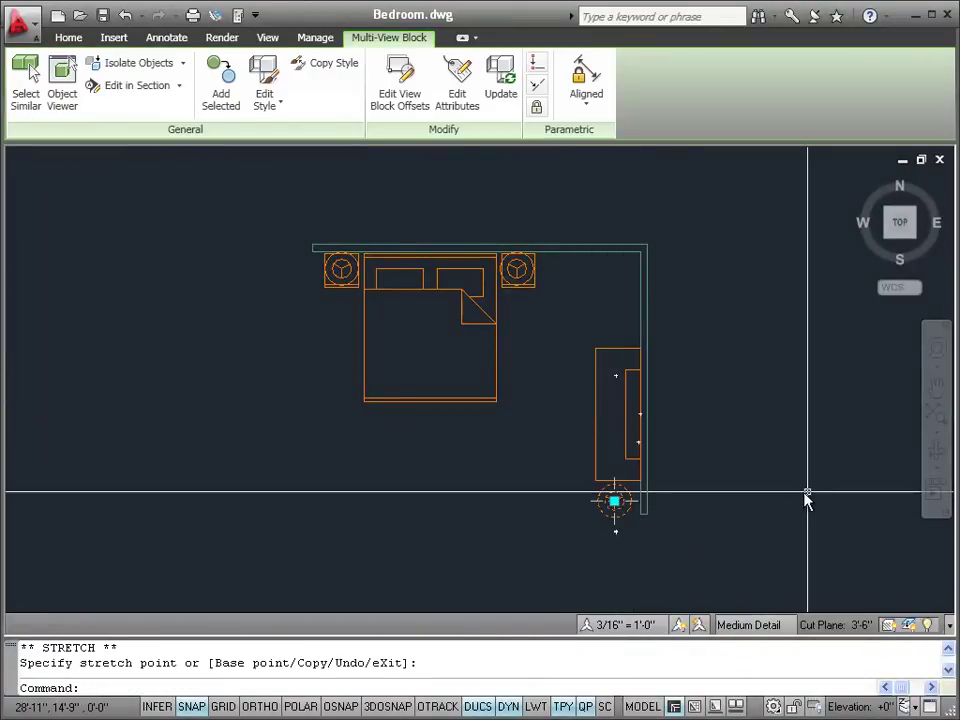
key(Escape)
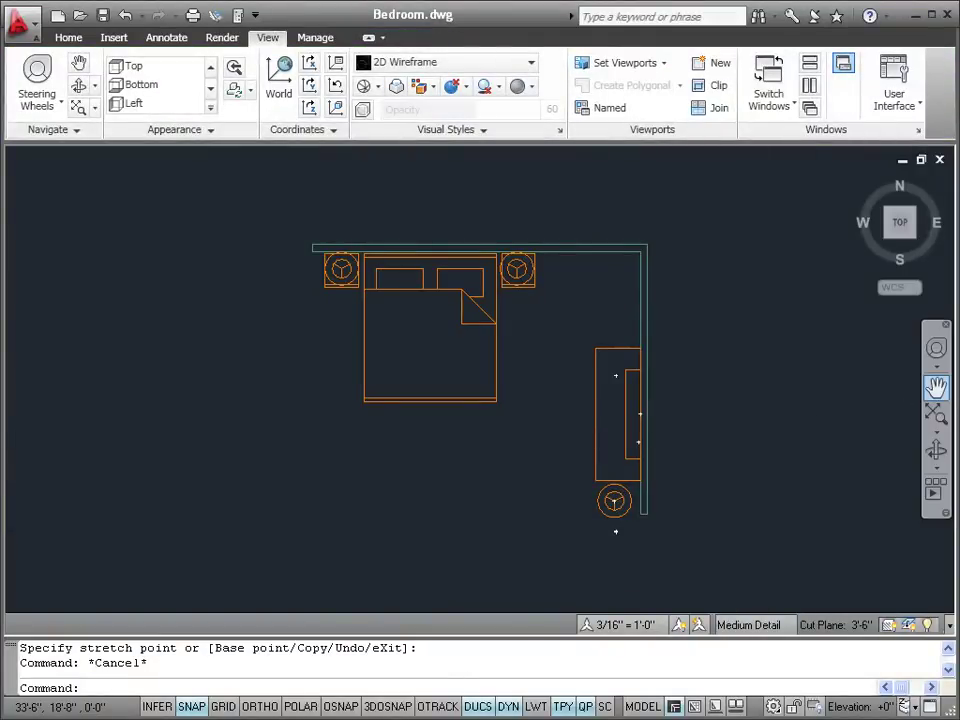
Start inserting the Lounge Circular chair from the Chair folder in DesignCenter.
key(ctrl+2)
mouse_move(905, 200)
mouse_down()
mouse_move(831, 203)
mouse_move(880, 202)
mouse_up()
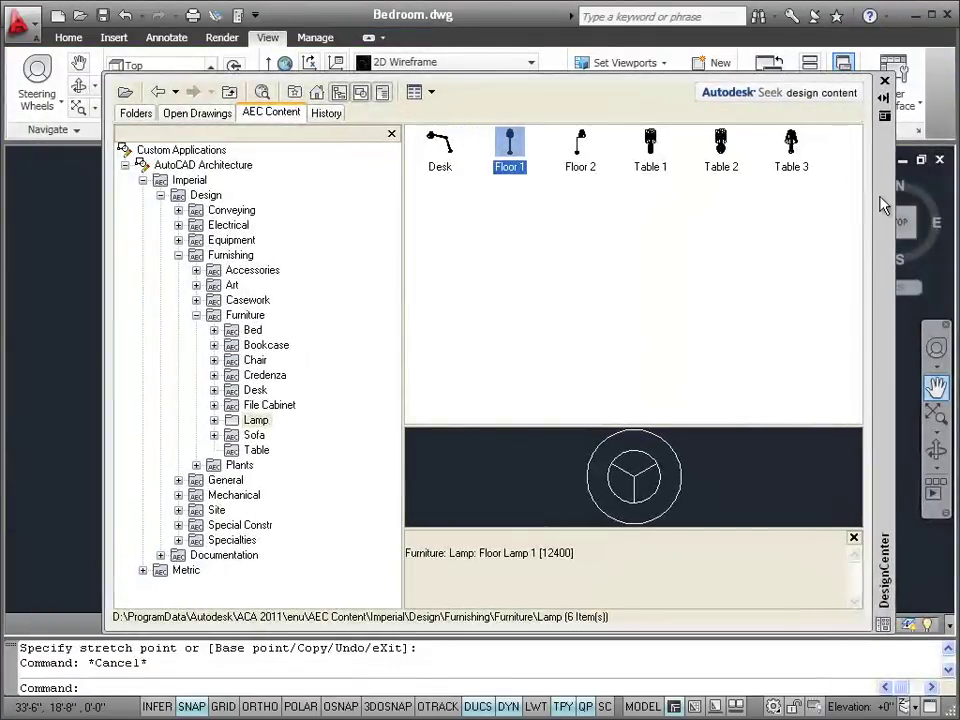
click(255, 360)
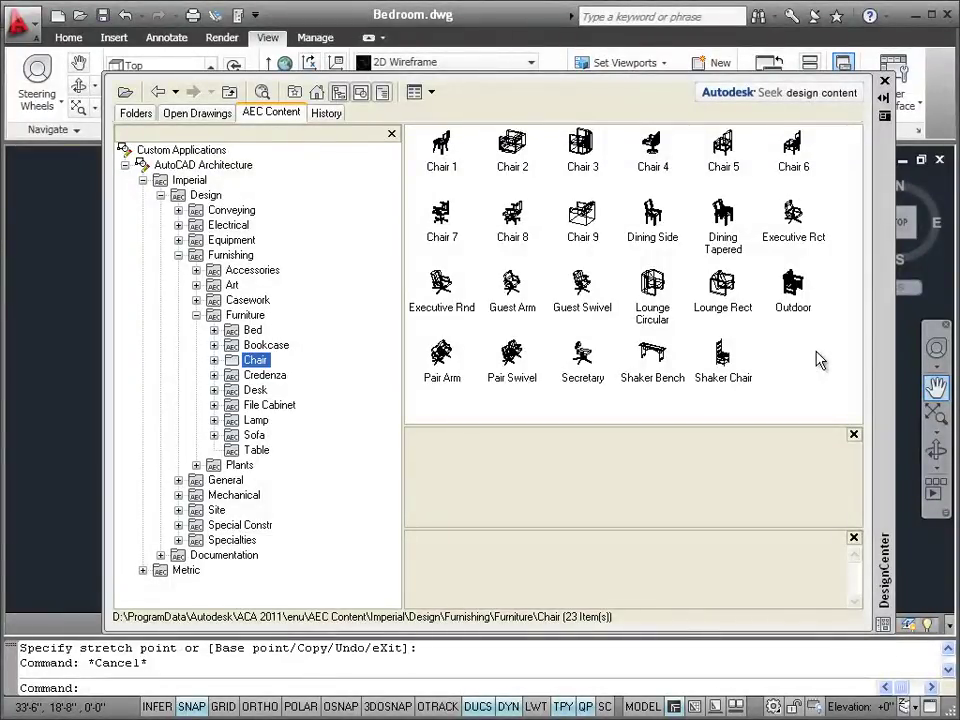
click(652, 318)
right_click(652, 316)
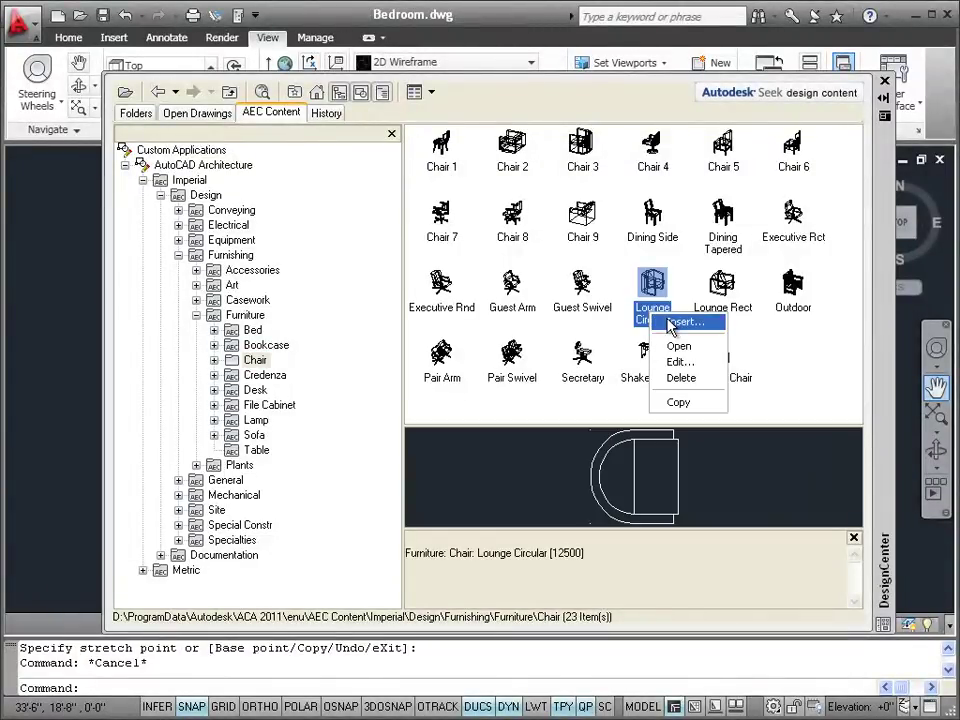
click(686, 322)
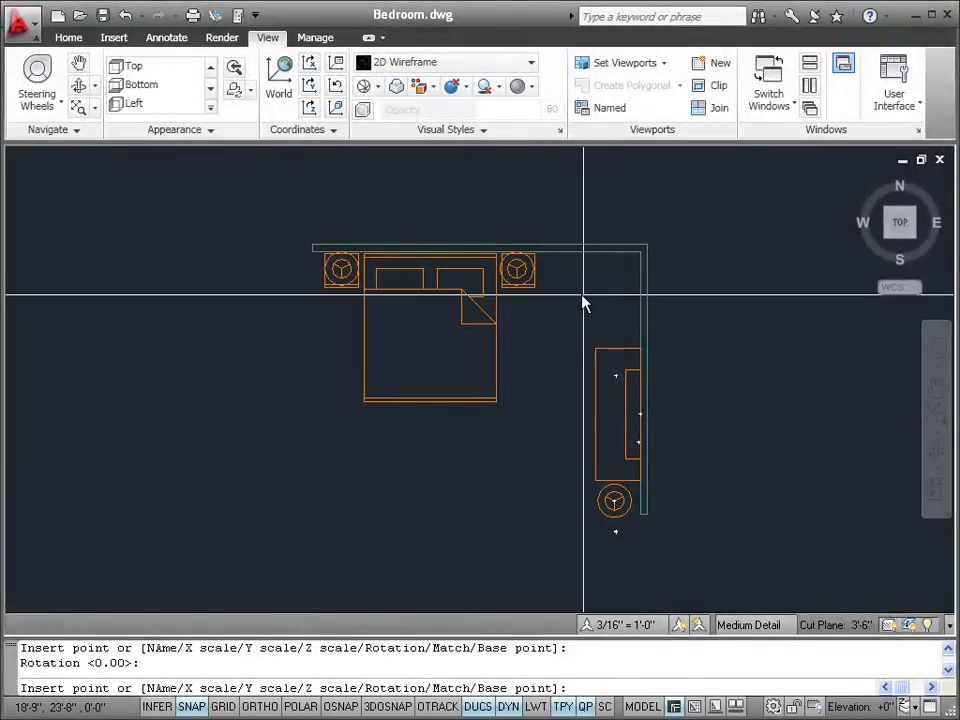
Try a rotation of 45 degrees for the lounge chair being inserted.
right_click(580, 298)
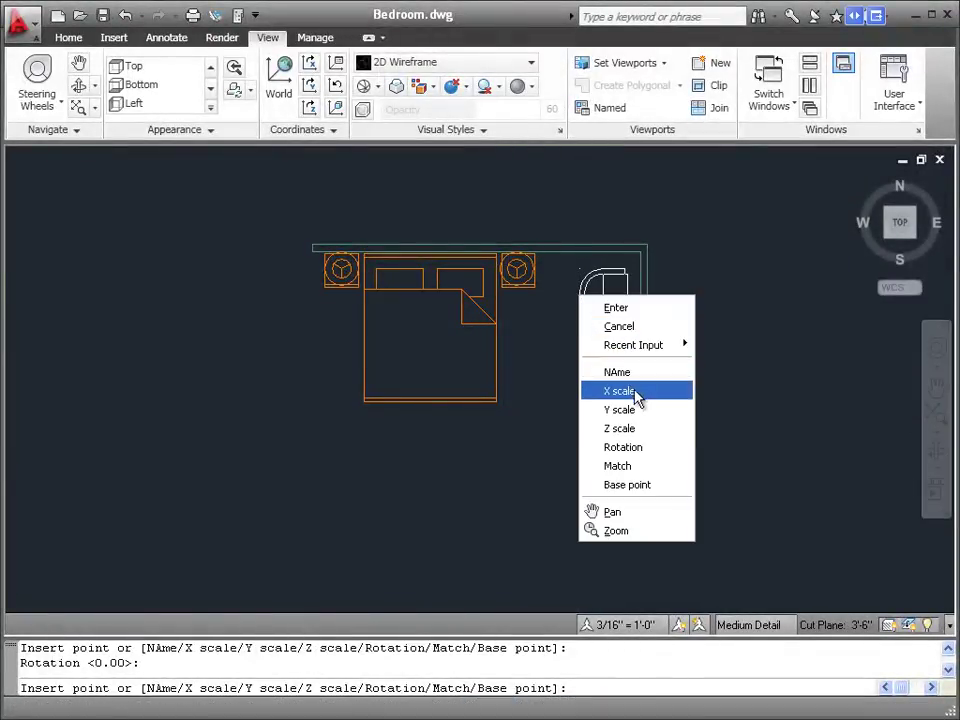
click(645, 453)
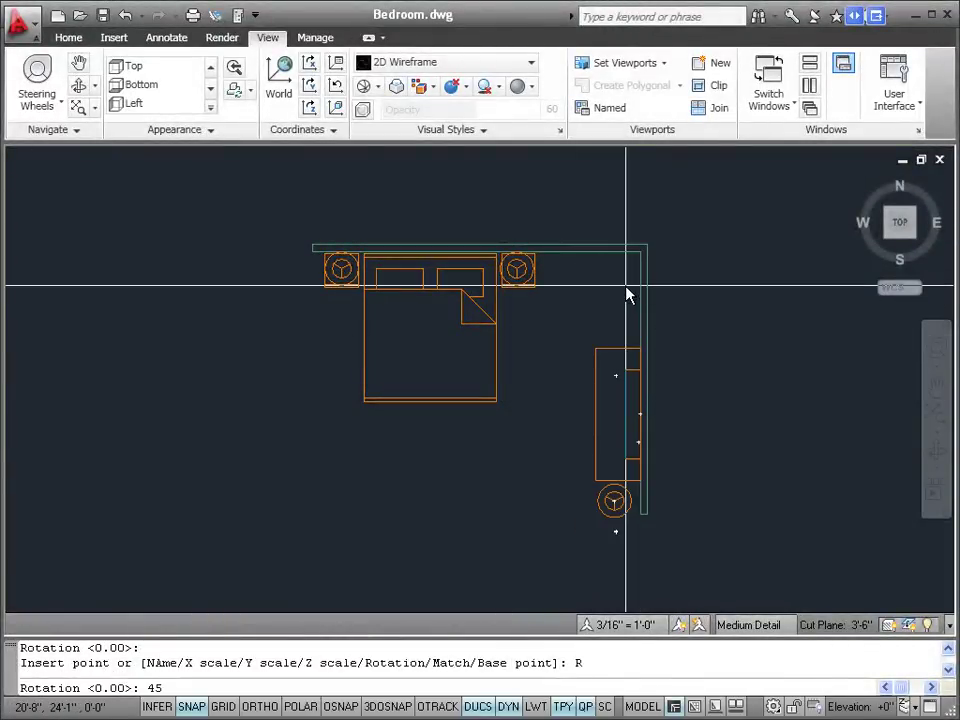
key(Return)
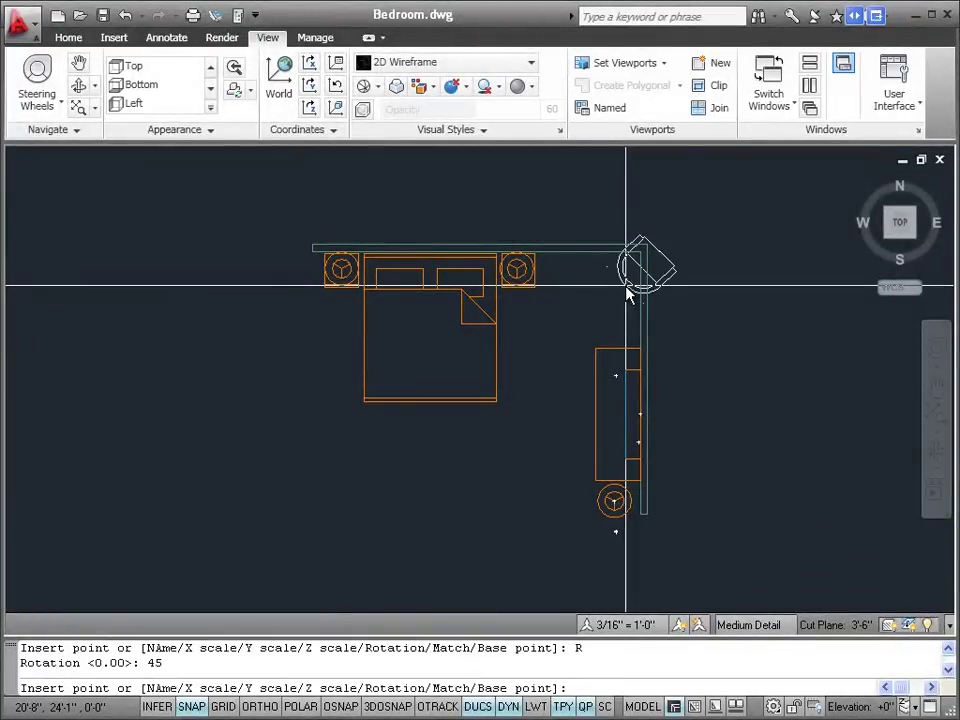
Set the lounge chair's rotation to 225 degrees, place it in the room's northeast corner and finish inserting.
right_click(627, 287)
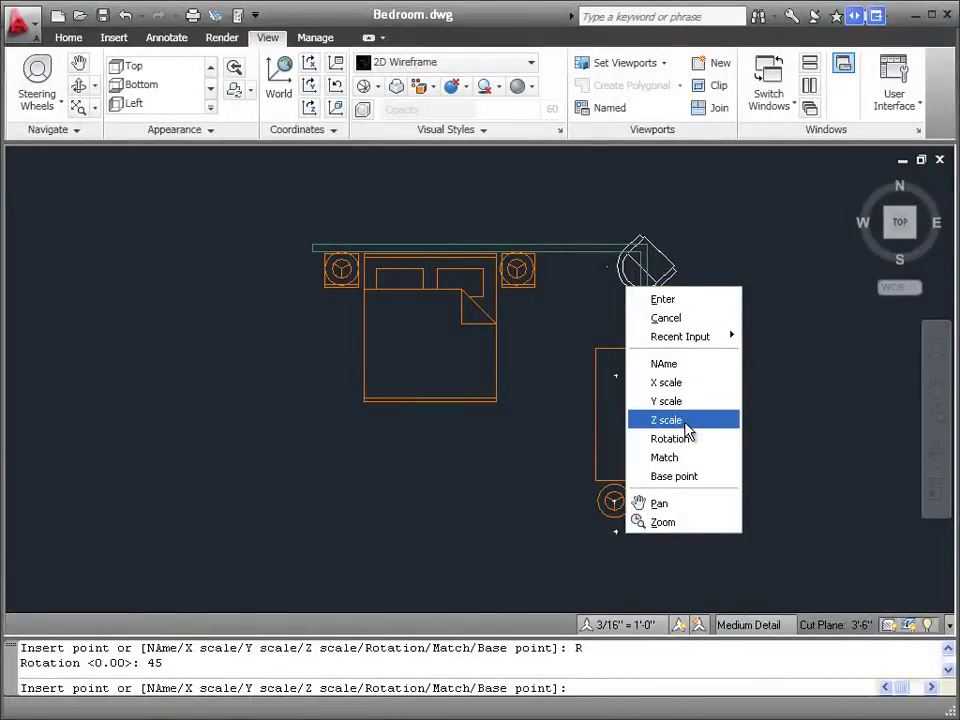
click(668, 439)
text(225)
key(Return)
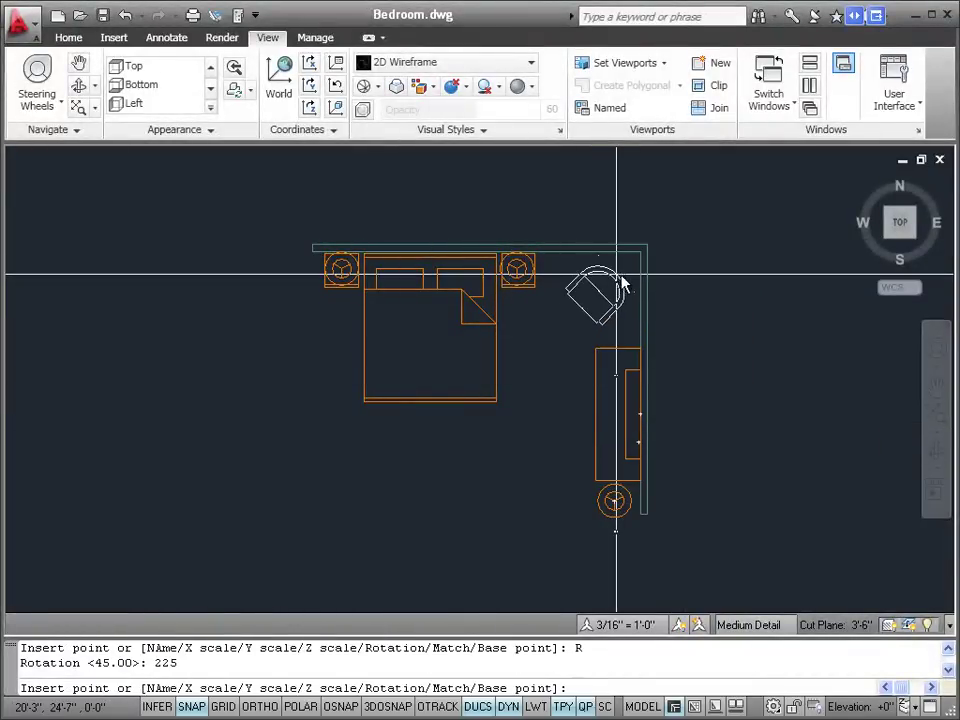
click(621, 284)
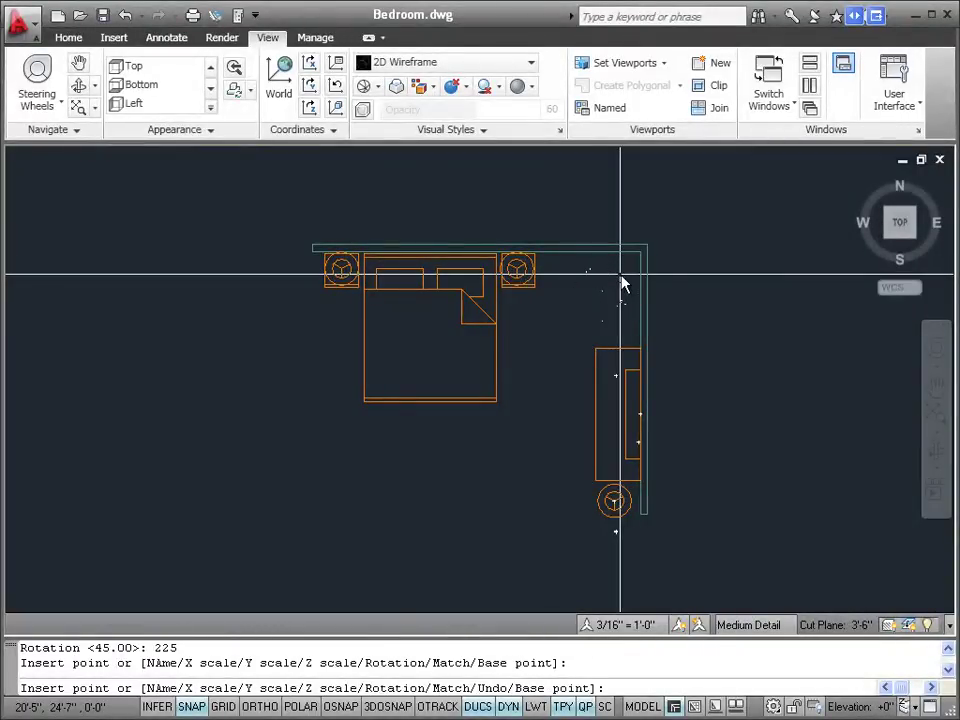
right_click(621, 284)
click(630, 284)
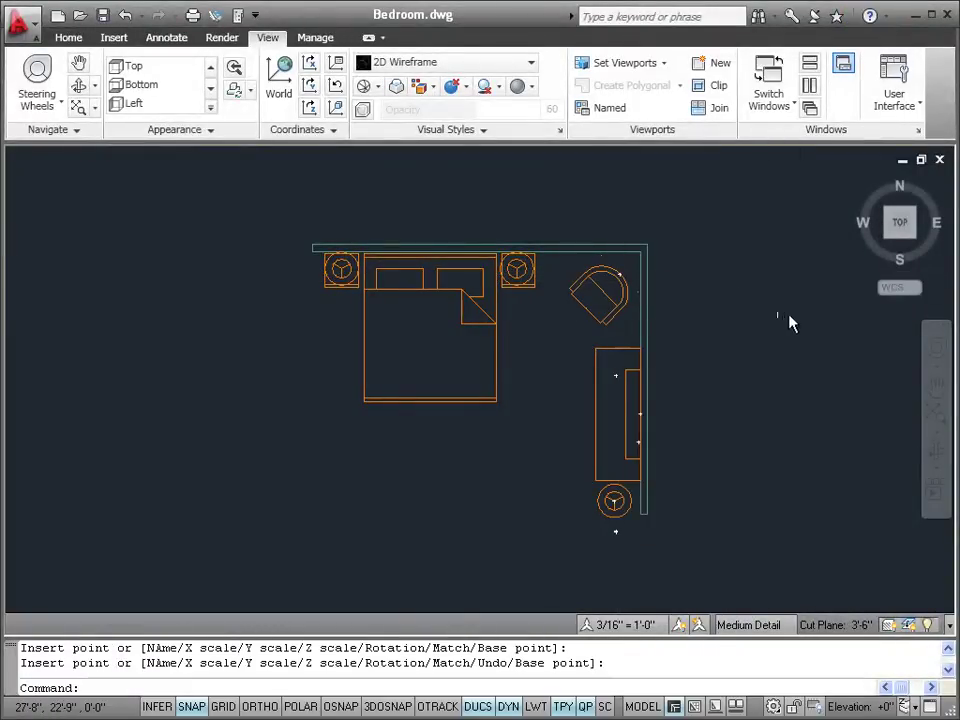
Set the model to the 3D home view and delete the existing viewport from the layout.
click(858, 181)
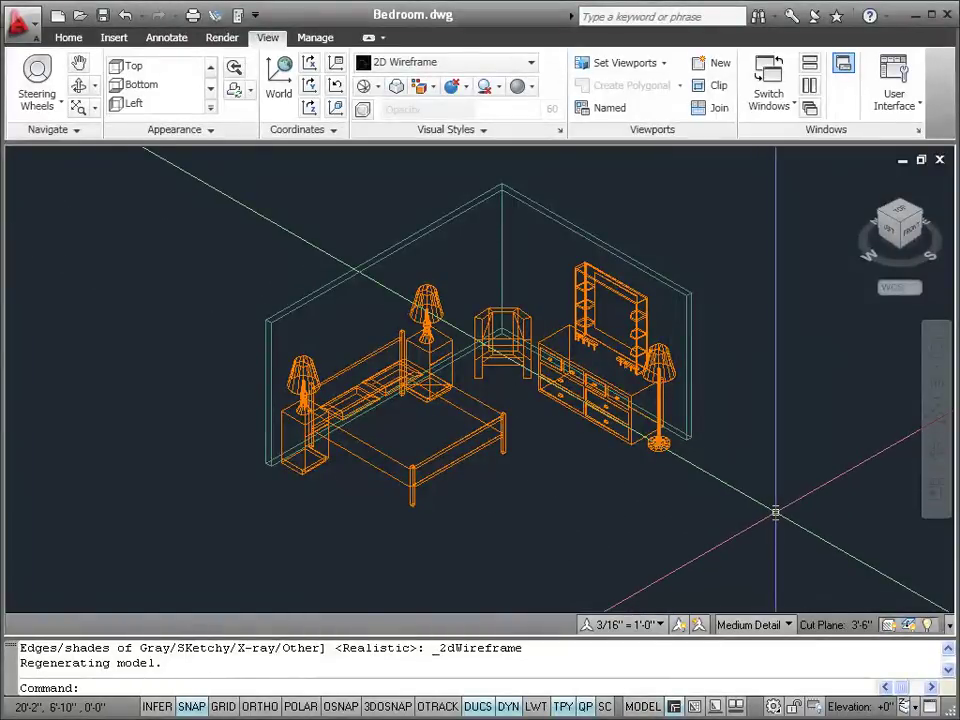
click(643, 707)
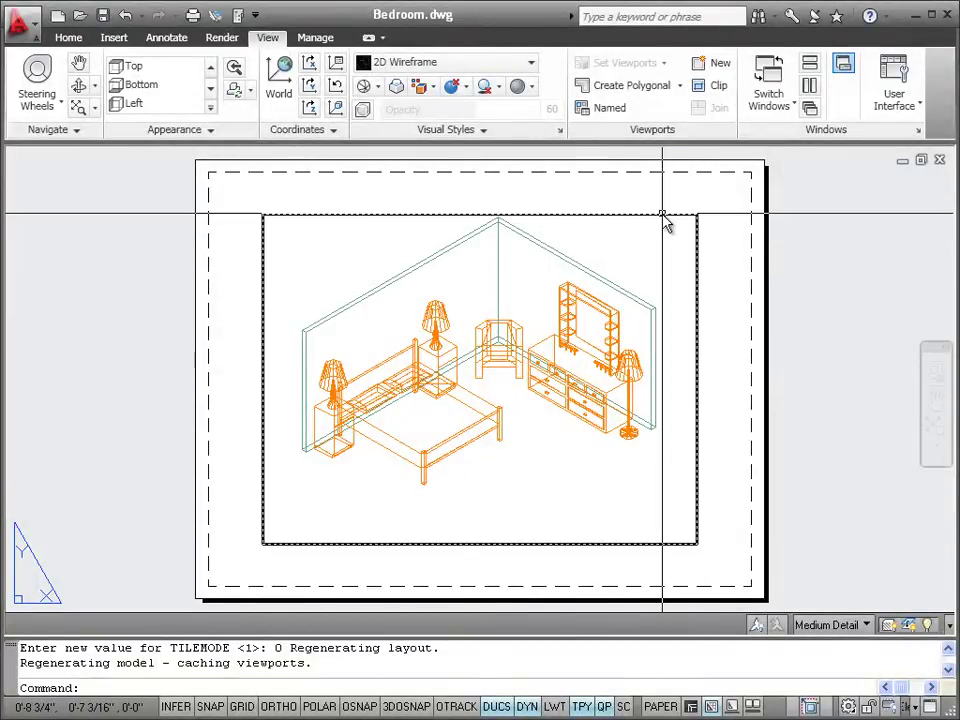
click(662, 215)
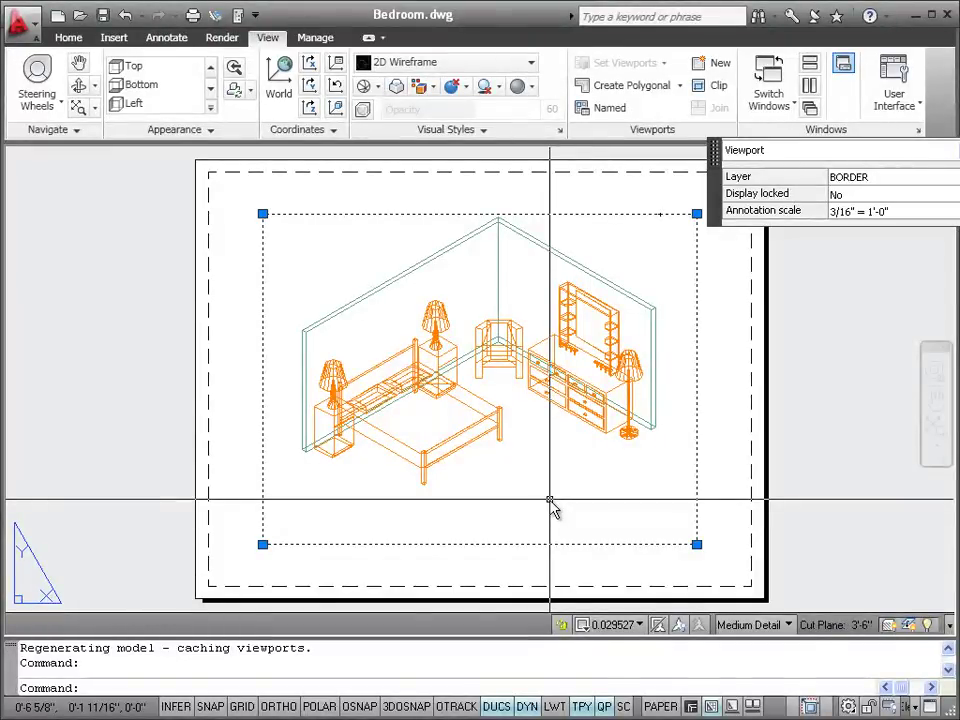
key(Delete)
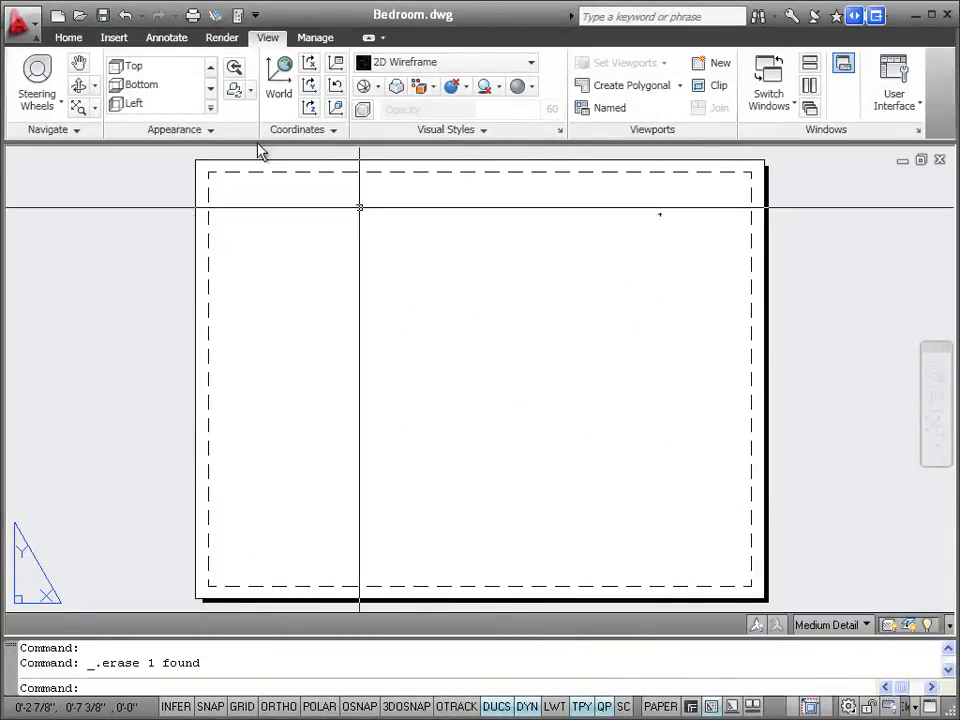
Insert the 8.5.x11 title block at 0,0,0 with uniform scale 1 and rotation 0, leaving its attributes blank.
click(112, 38)
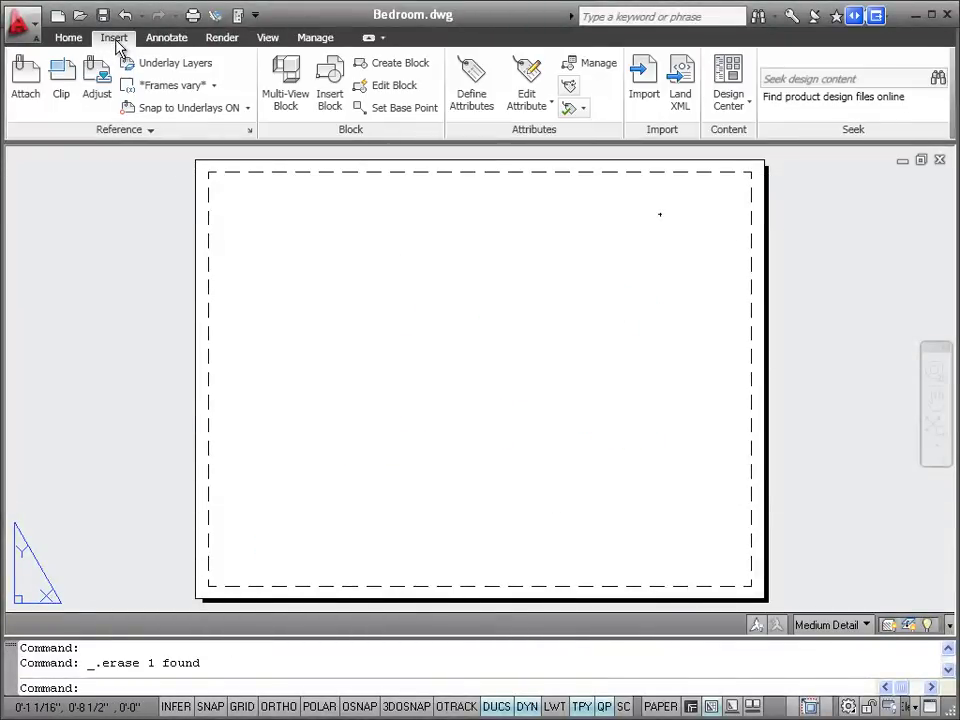
click(329, 92)
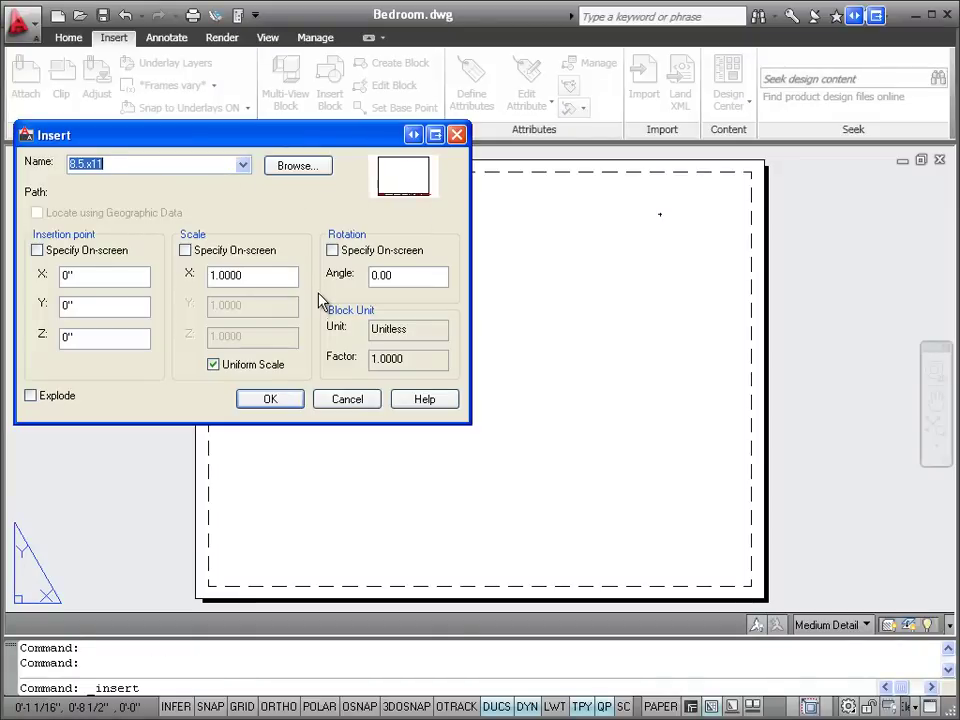
drag(318, 145, 518, 73)
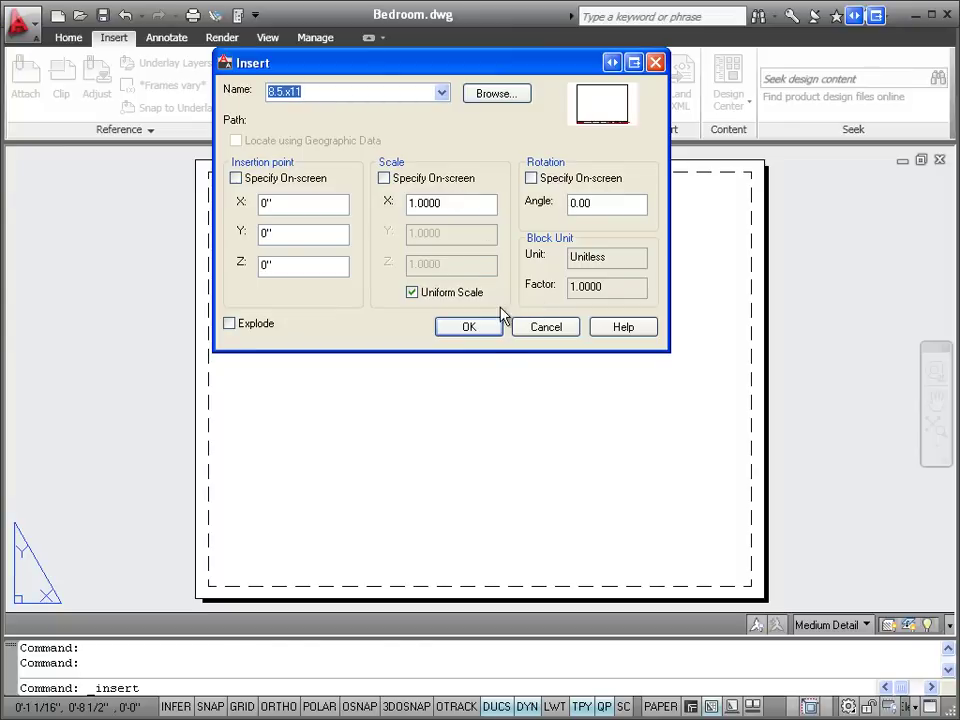
click(481, 330)
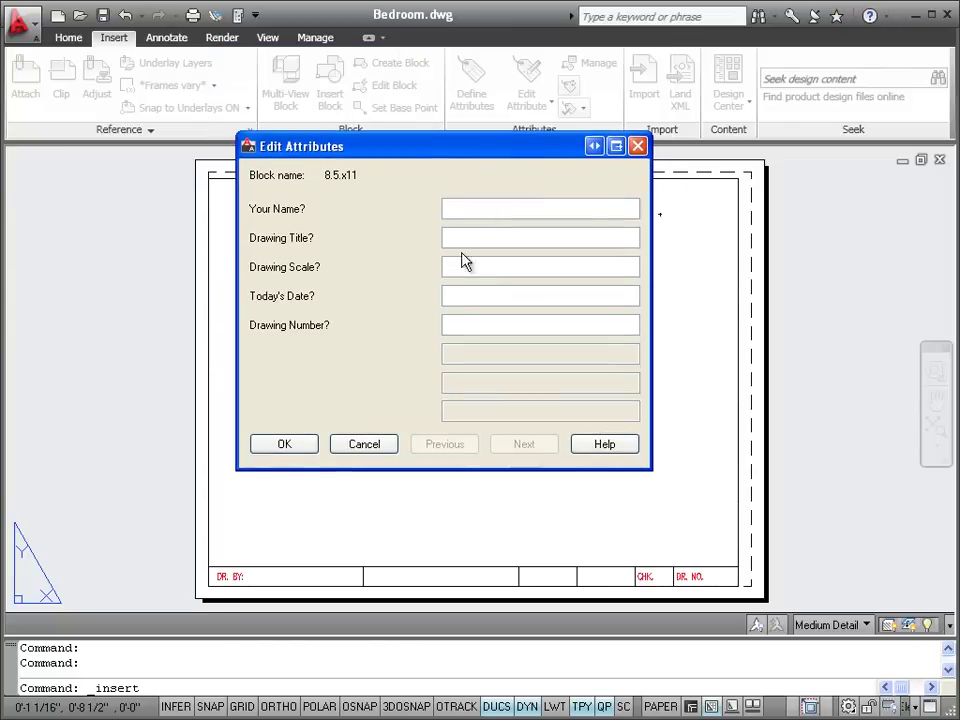
click(278, 450)
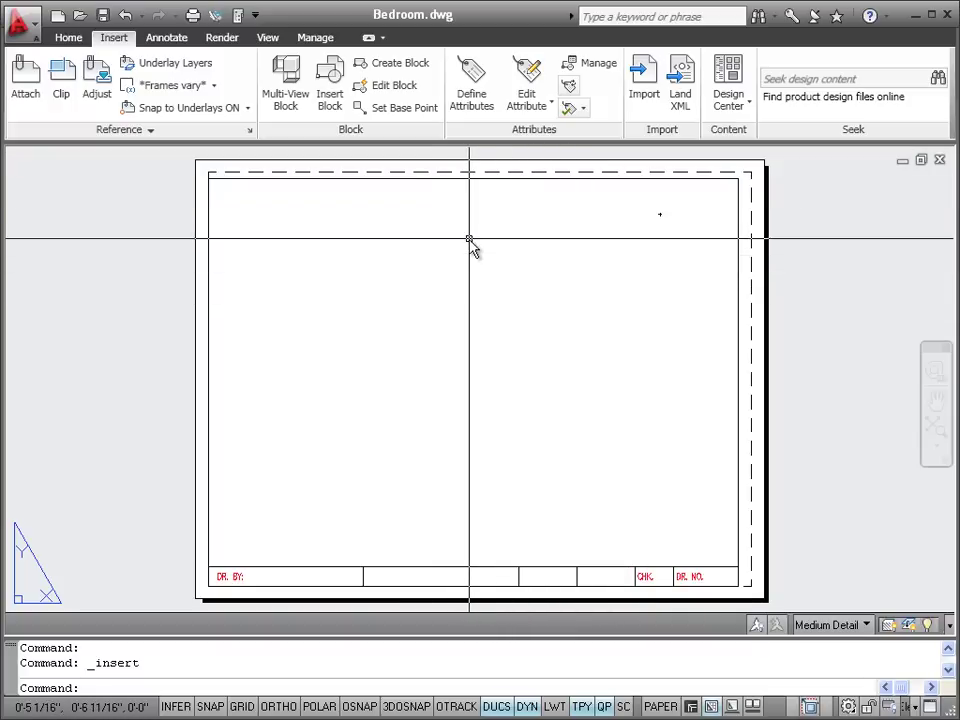
Open the viewport configurations and preview the standard arrangements from Single through Four: Equal.
click(267, 39)
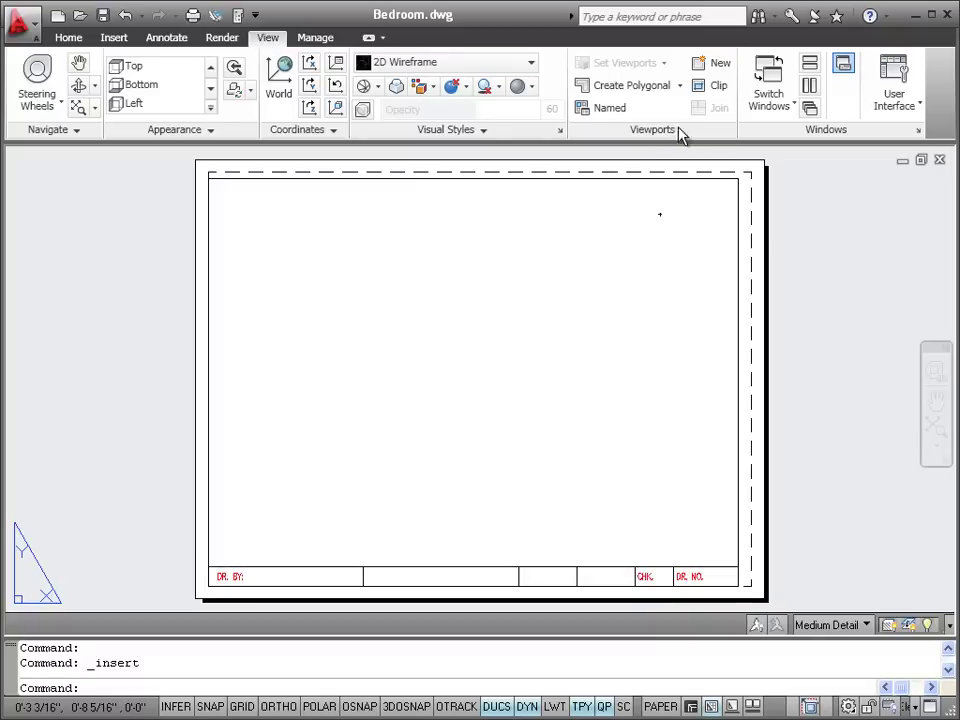
click(612, 108)
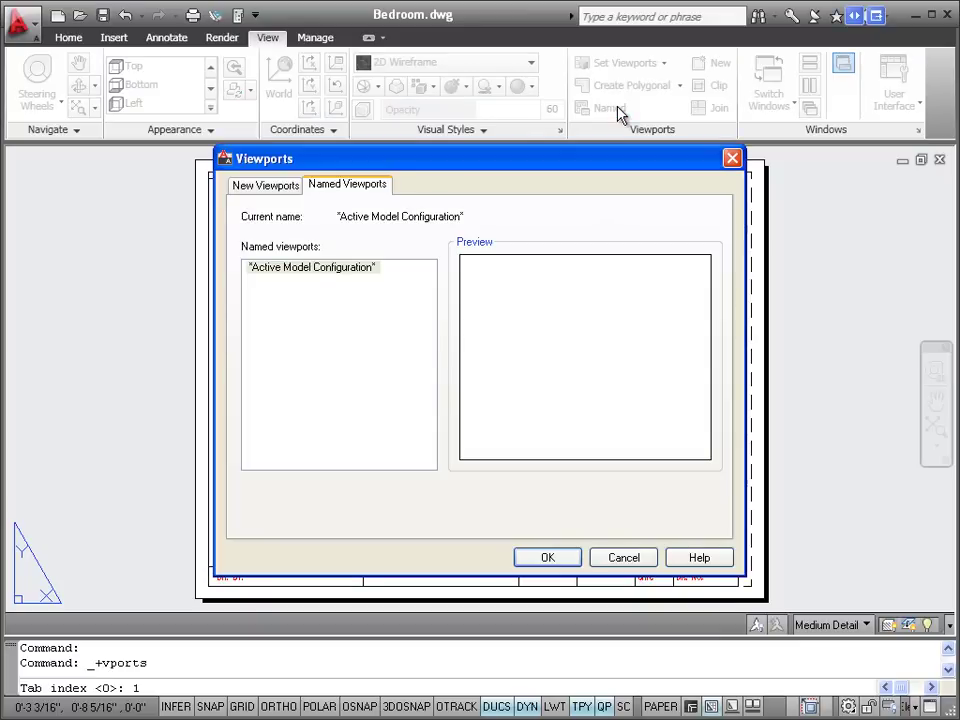
click(280, 196)
click(318, 194)
click(279, 195)
click(332, 190)
click(277, 194)
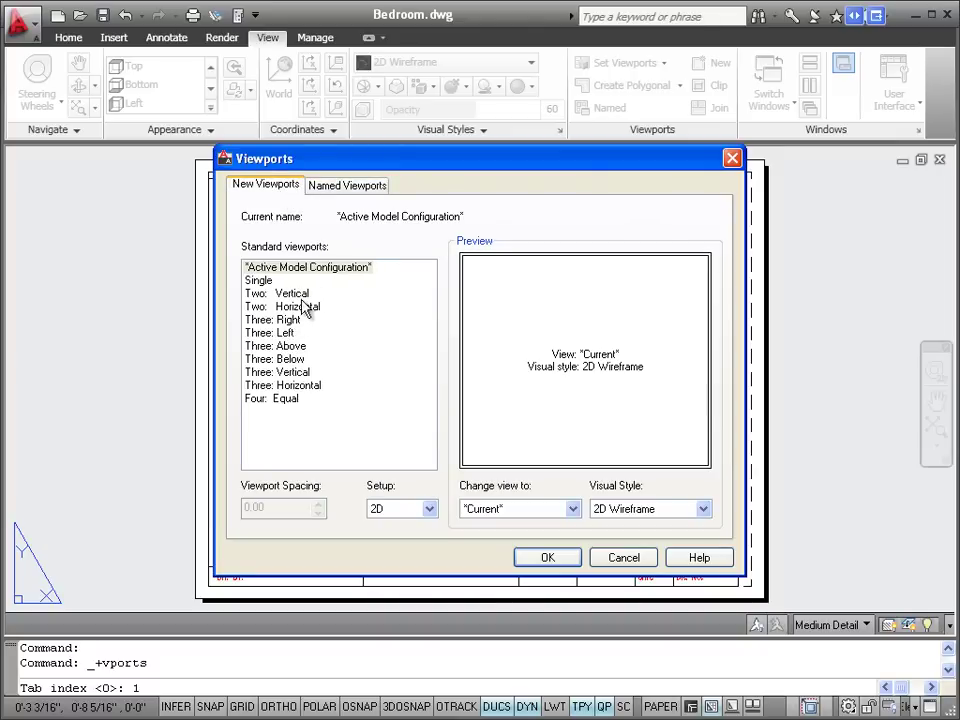
click(262, 280)
click(290, 294)
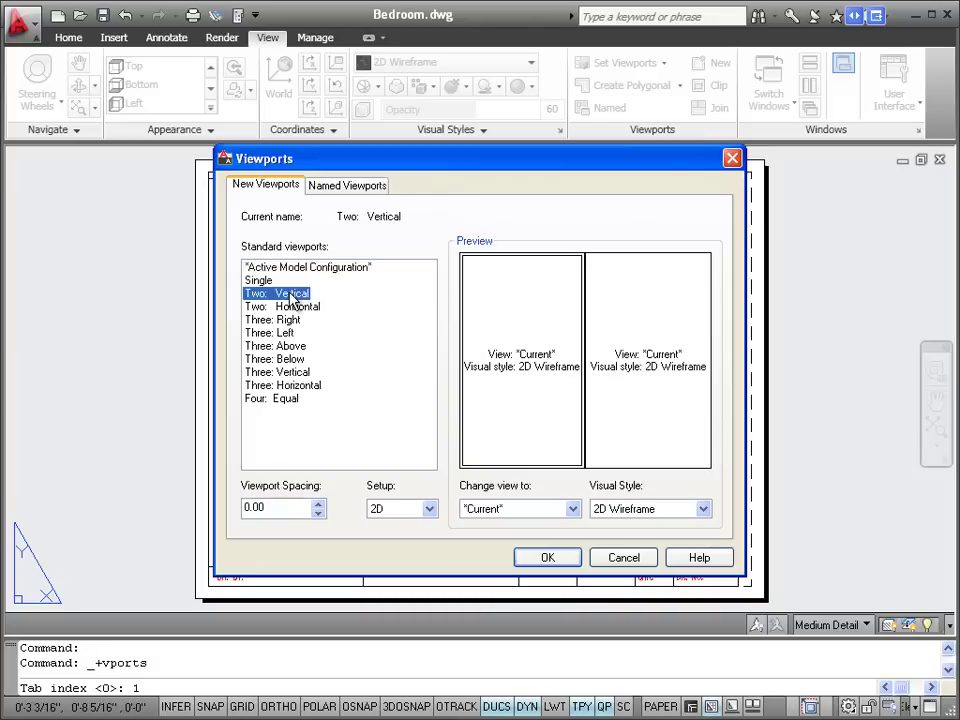
click(294, 307)
click(287, 319)
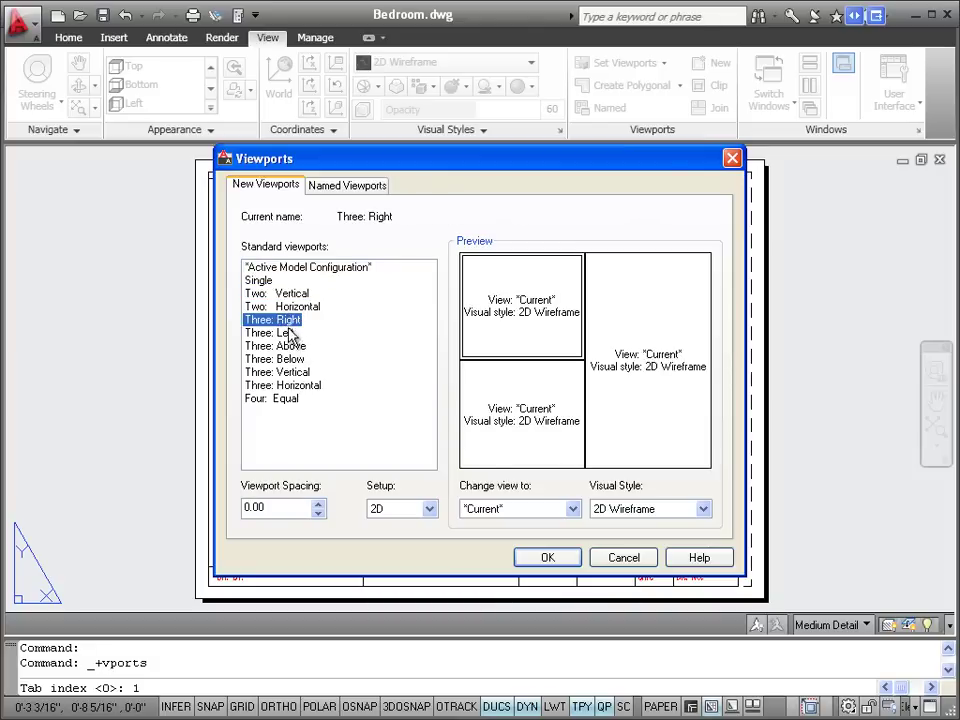
click(287, 333)
click(295, 346)
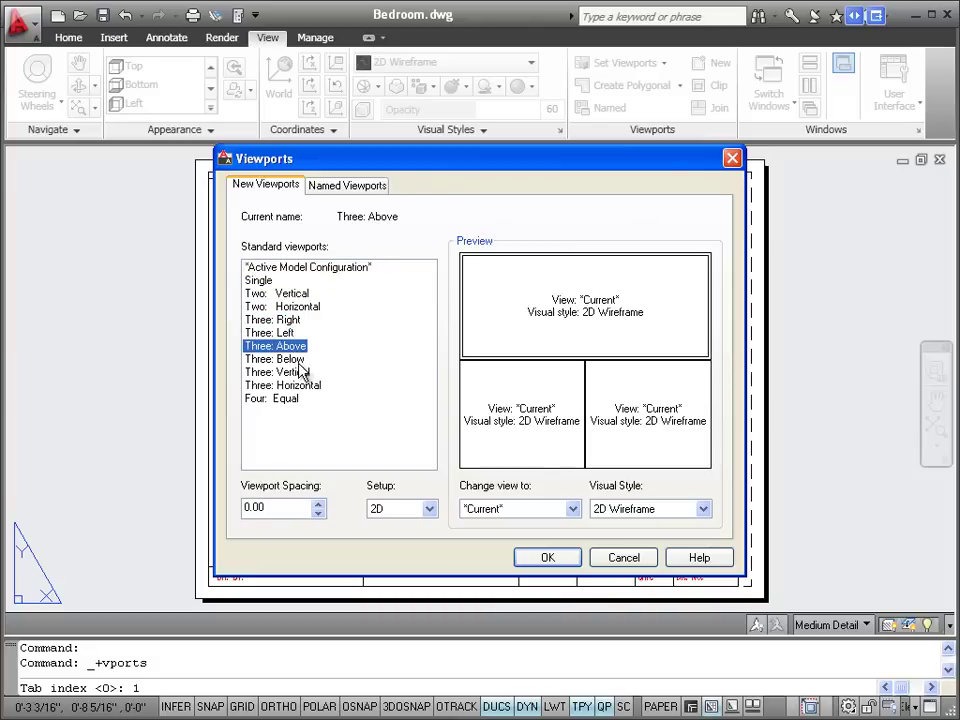
click(300, 359)
click(301, 372)
click(305, 385)
click(295, 398)
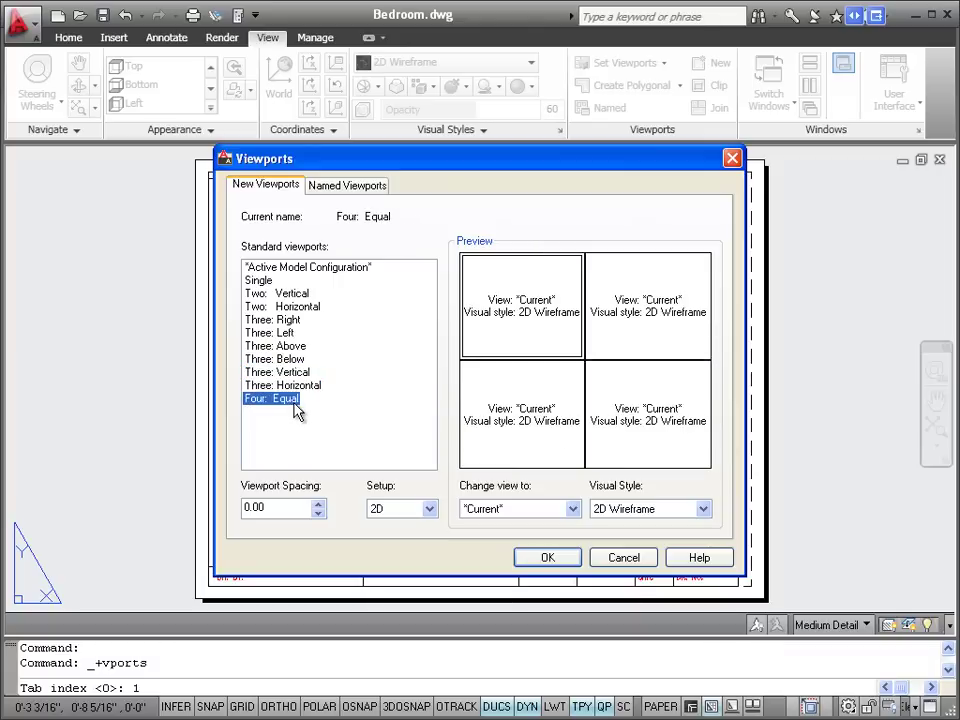
Create a Three: Right viewport arrangement that fills the space inside the border above the title strip.
click(279, 320)
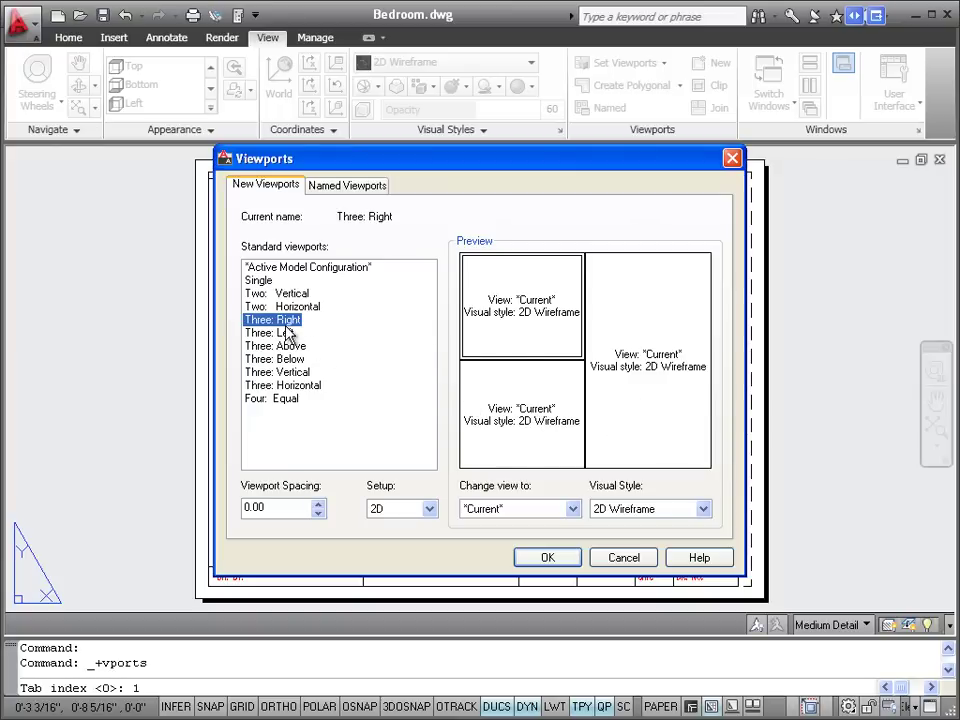
click(549, 560)
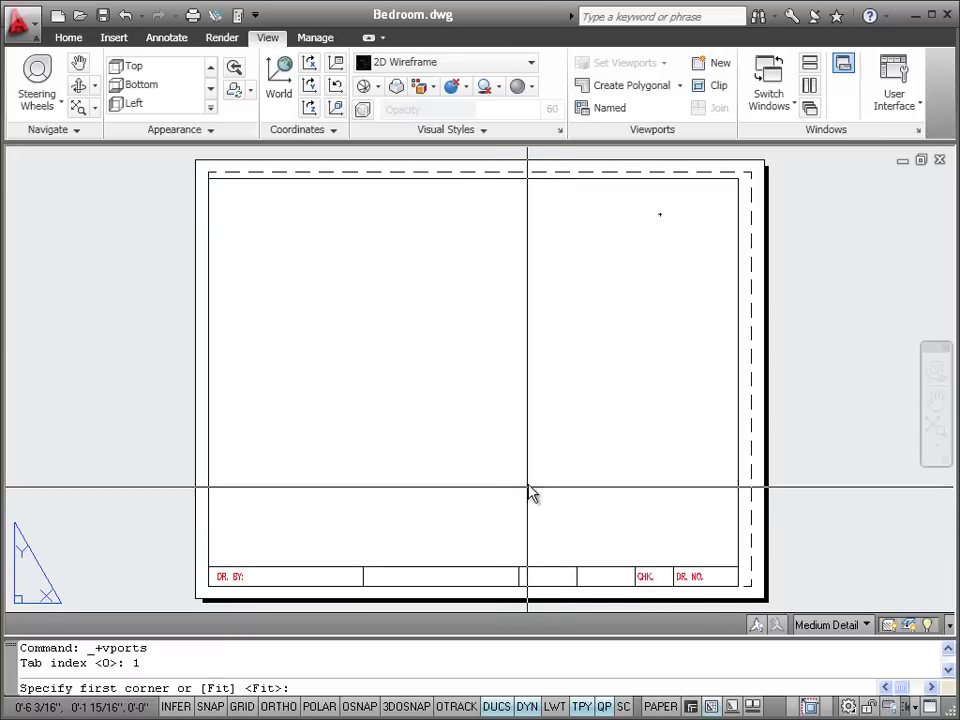
click(212, 185)
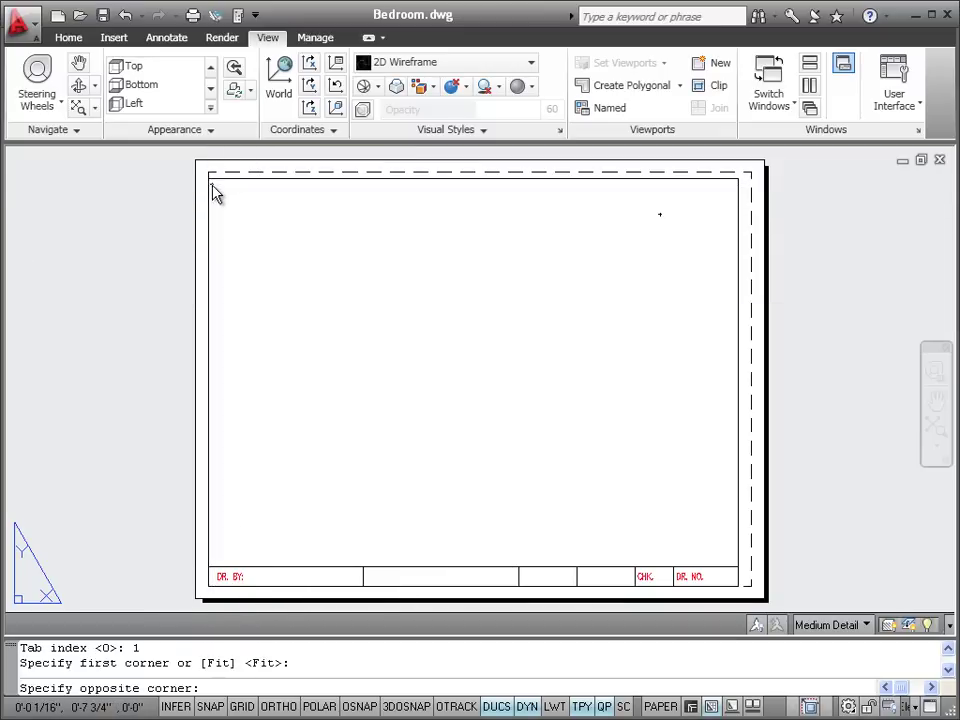
click(740, 572)
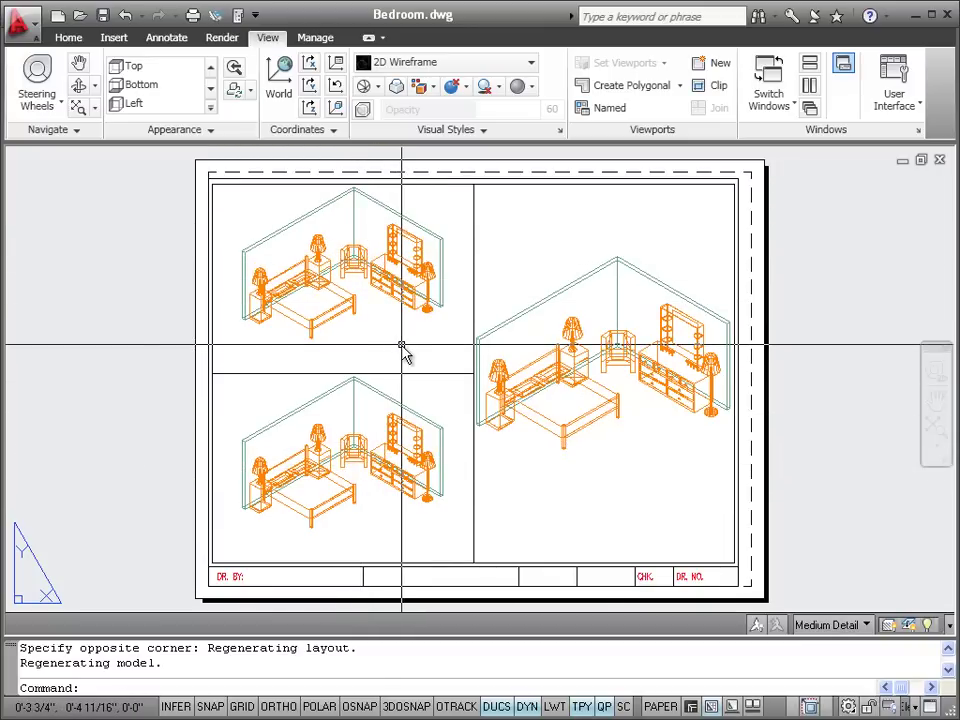
Switch the layout to model space and make the viewports current in turn, ending with the upper-left one.
click(660, 707)
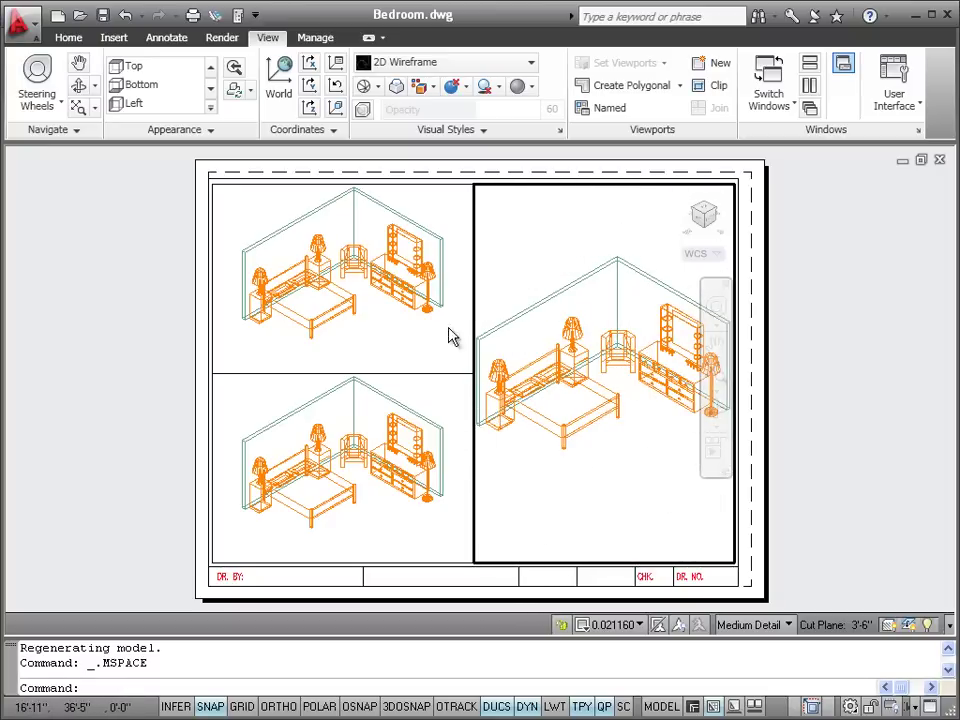
click(369, 281)
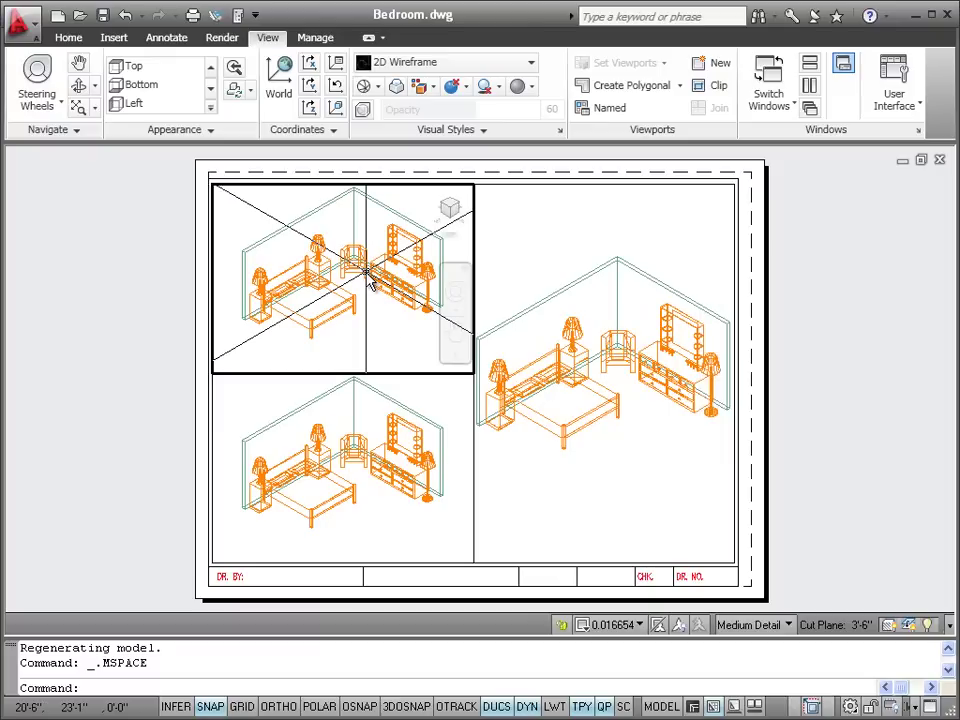
click(368, 446)
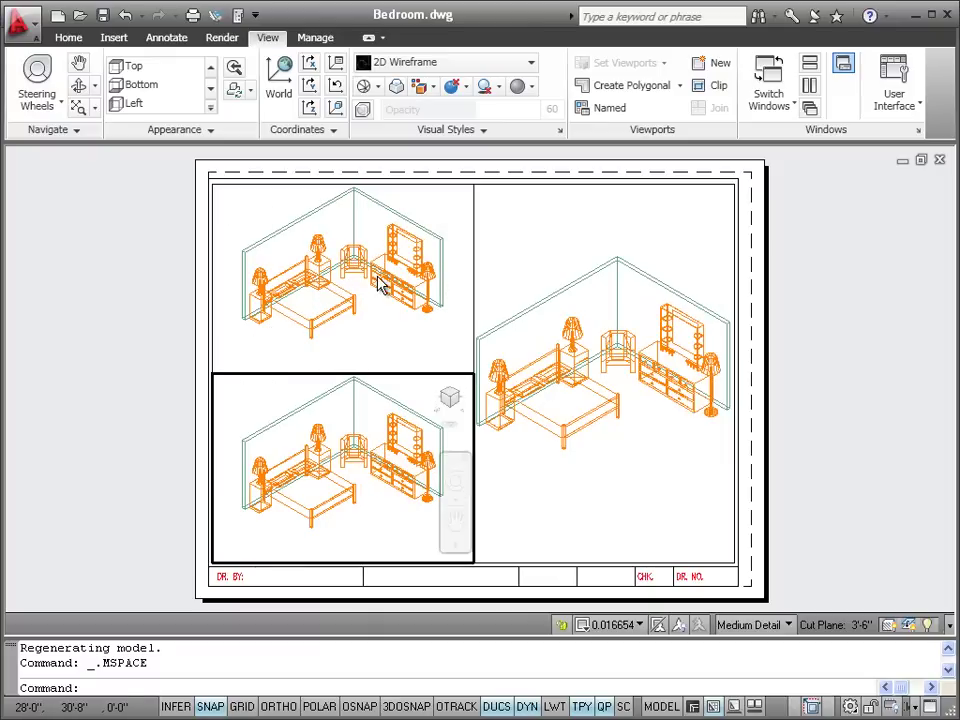
click(380, 285)
click(560, 262)
click(377, 315)
click(370, 446)
click(371, 315)
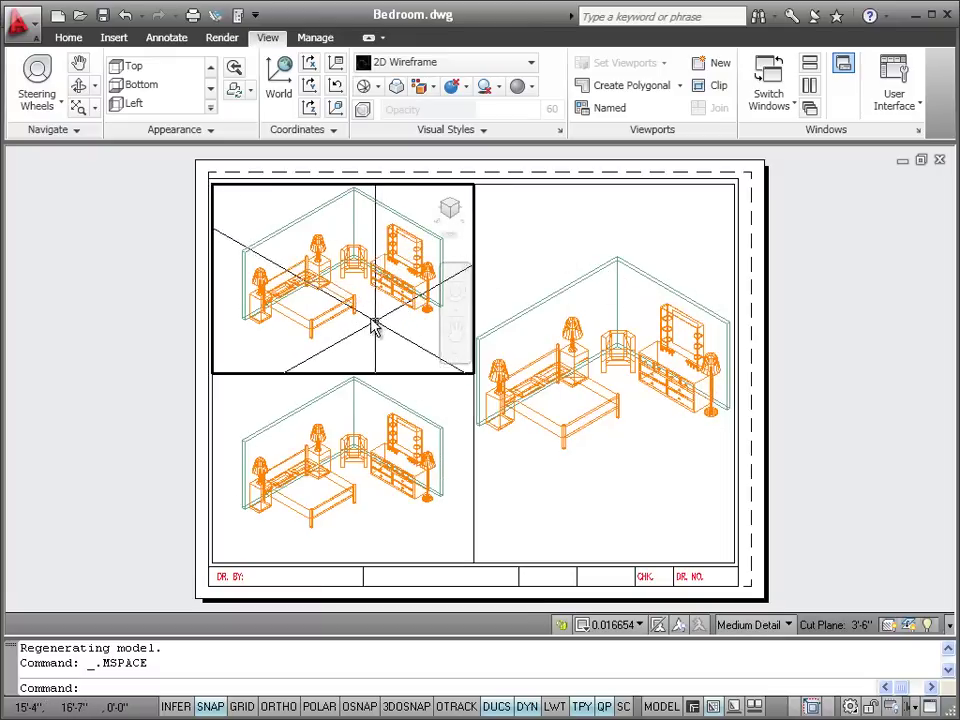
Set the upper-left viewport to the Top view and the lower-left viewport to the Front view.
click(412, 285)
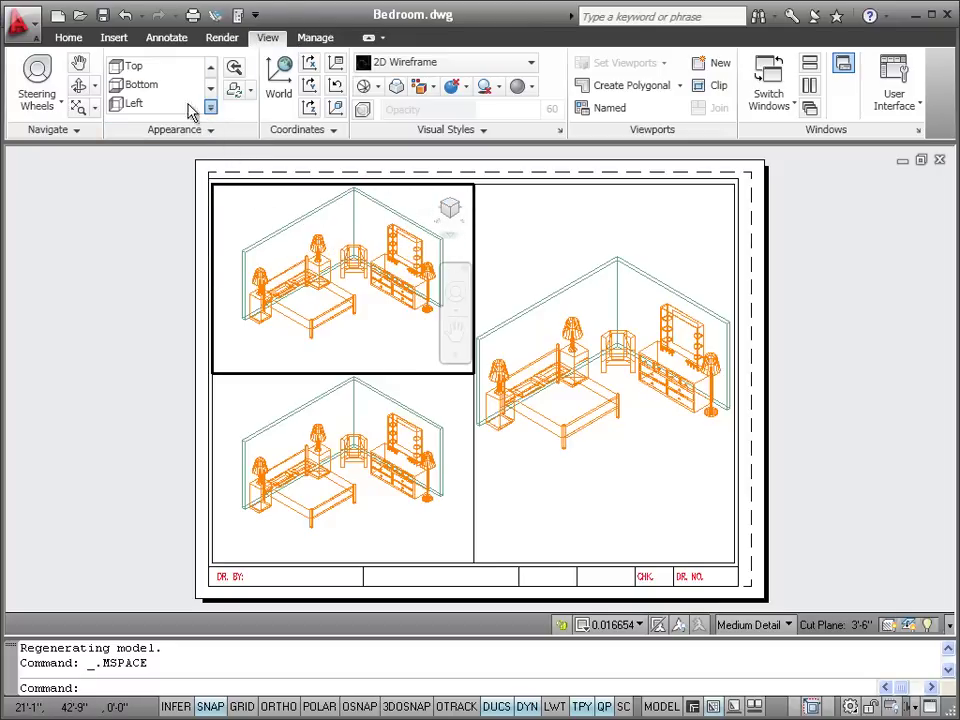
click(149, 67)
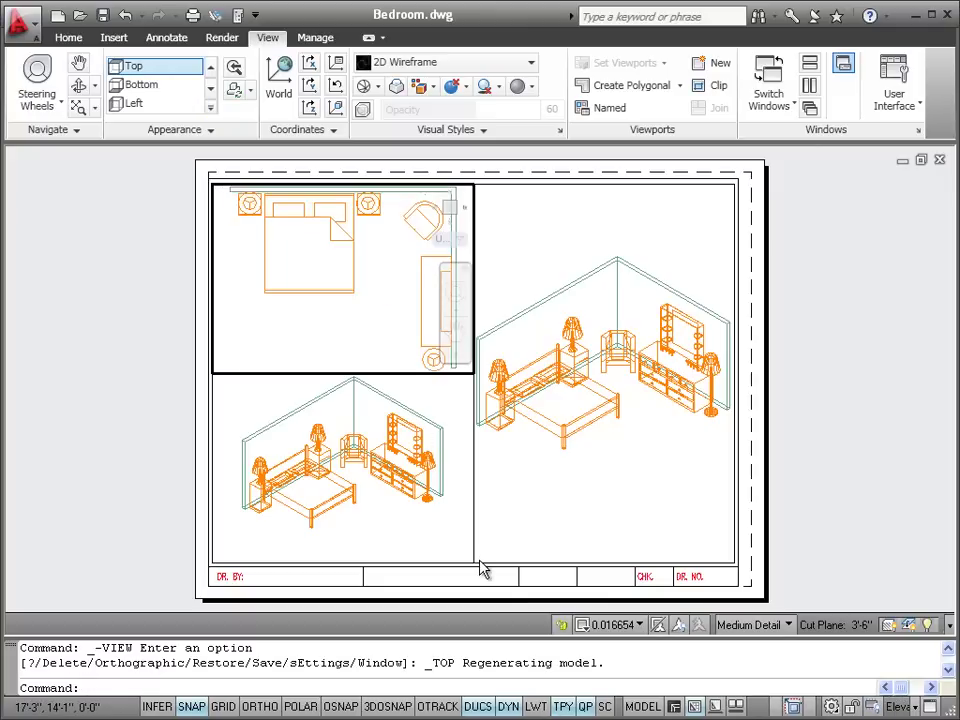
click(443, 407)
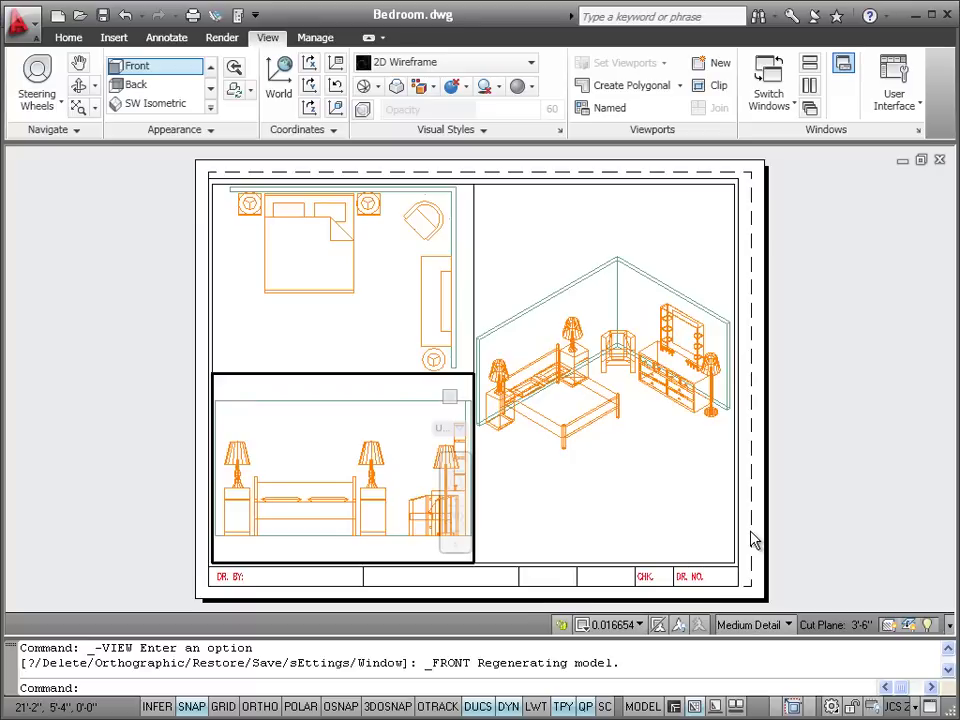
Save the drawing and switch the layout back to paper space.
click(590, 527)
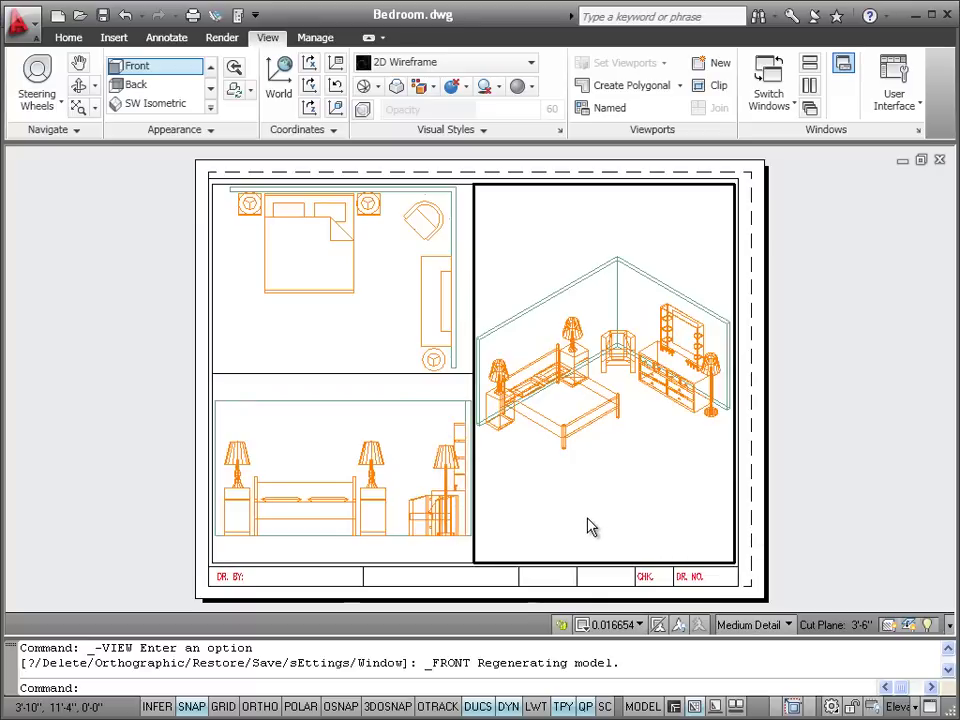
click(360, 339)
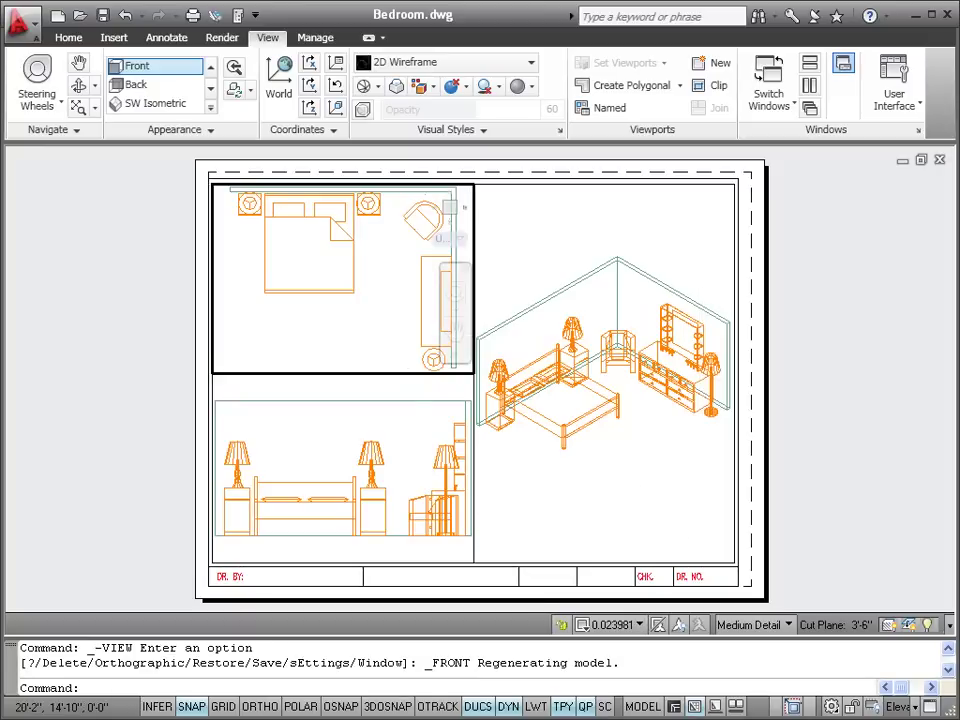
click(103, 16)
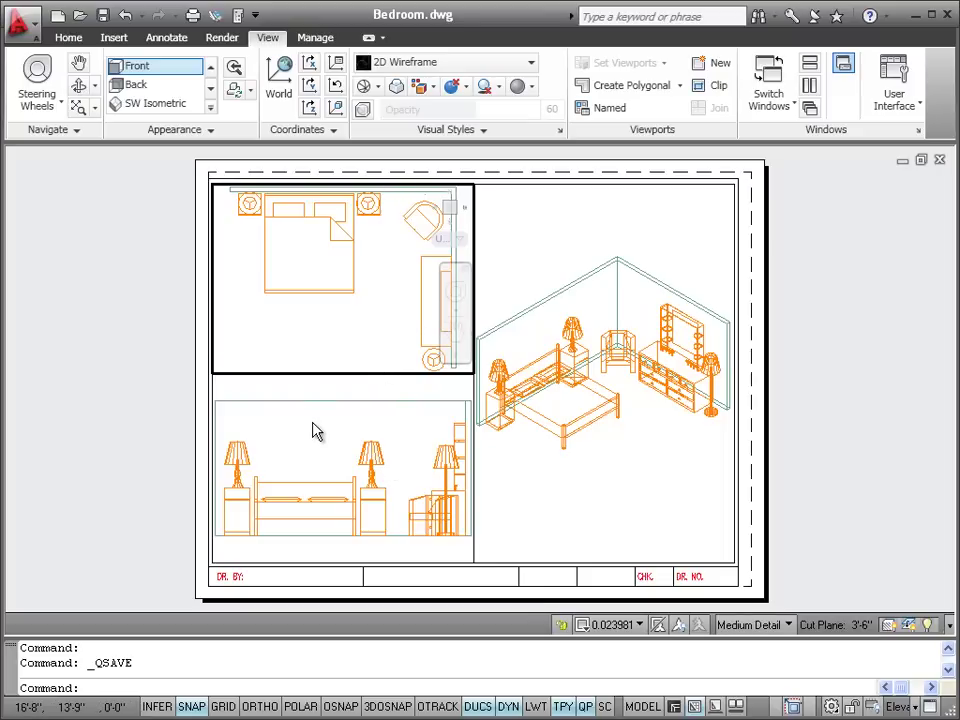
click(634, 470)
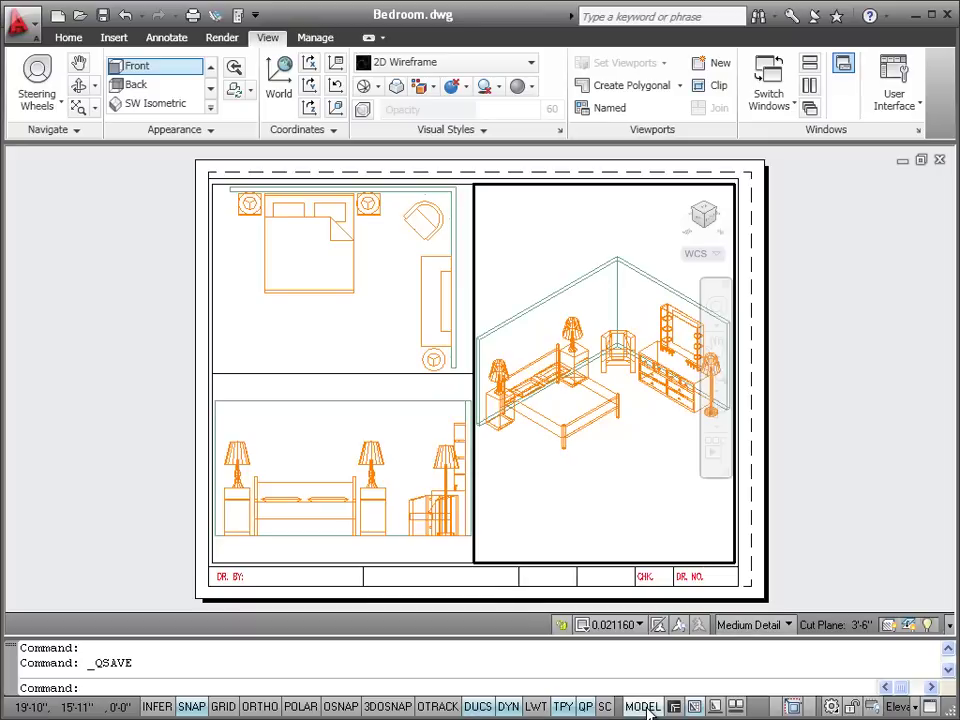
click(645, 707)
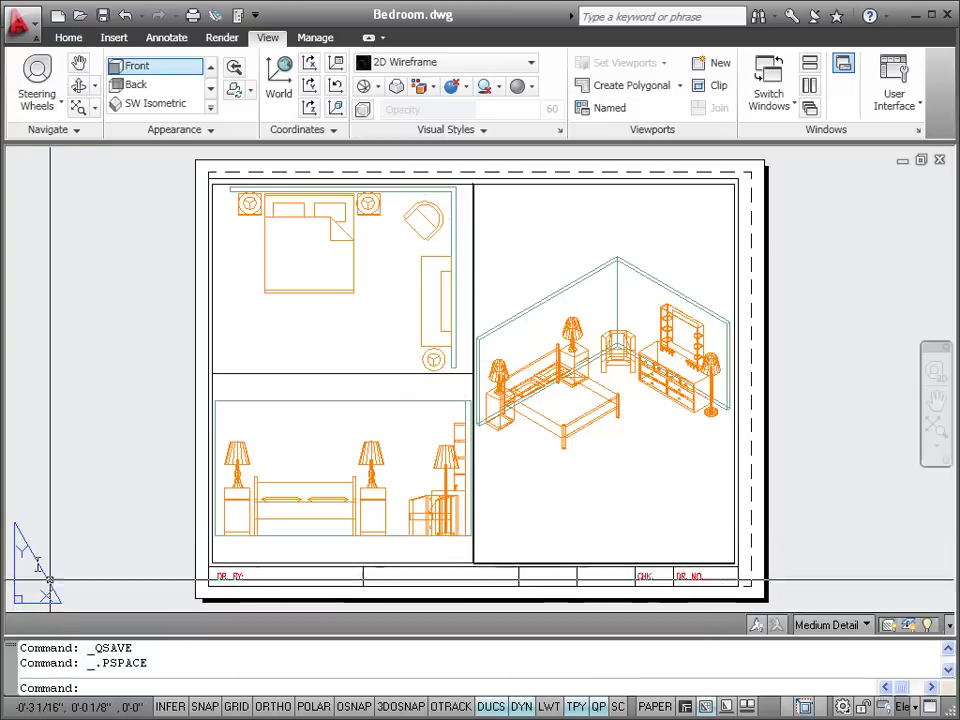
Reactivate model space, make each layout viewport current in turn, and return to paper space.
click(656, 707)
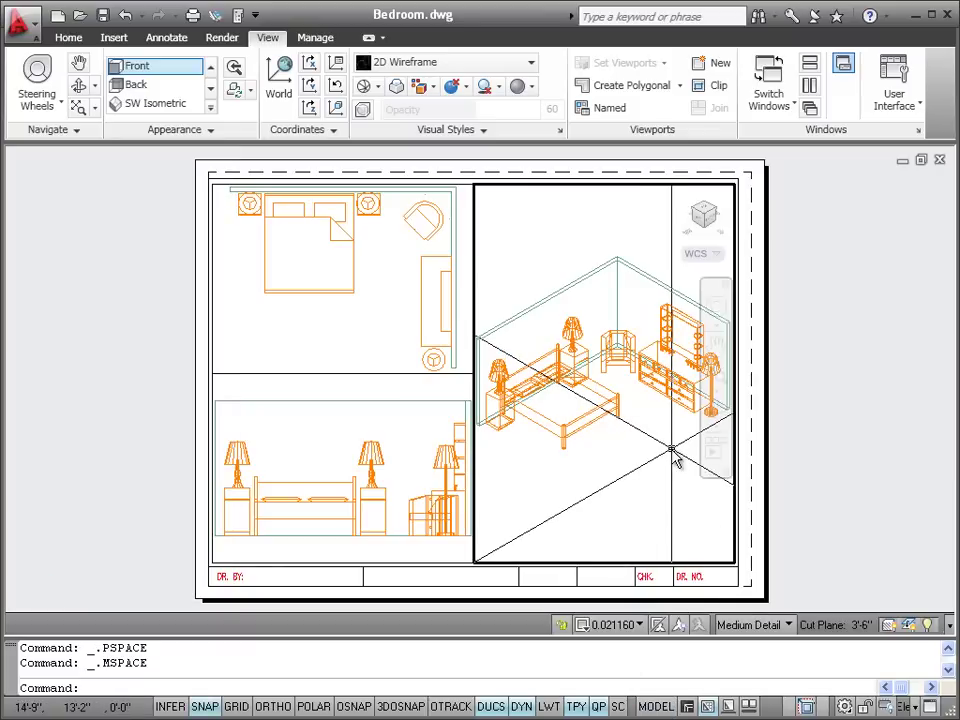
click(396, 320)
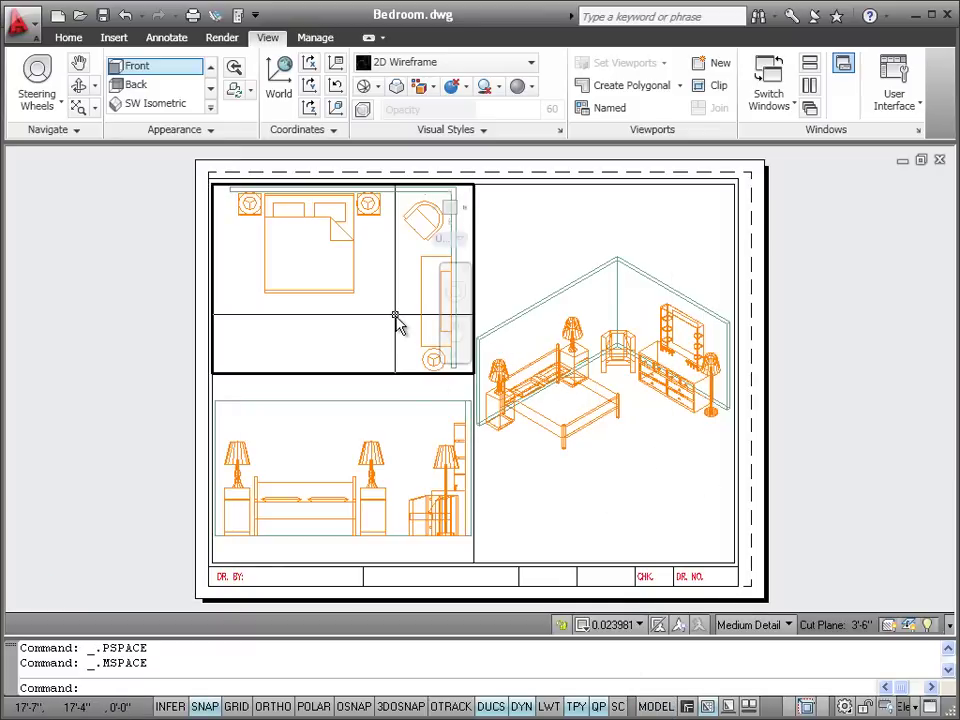
click(393, 433)
click(568, 499)
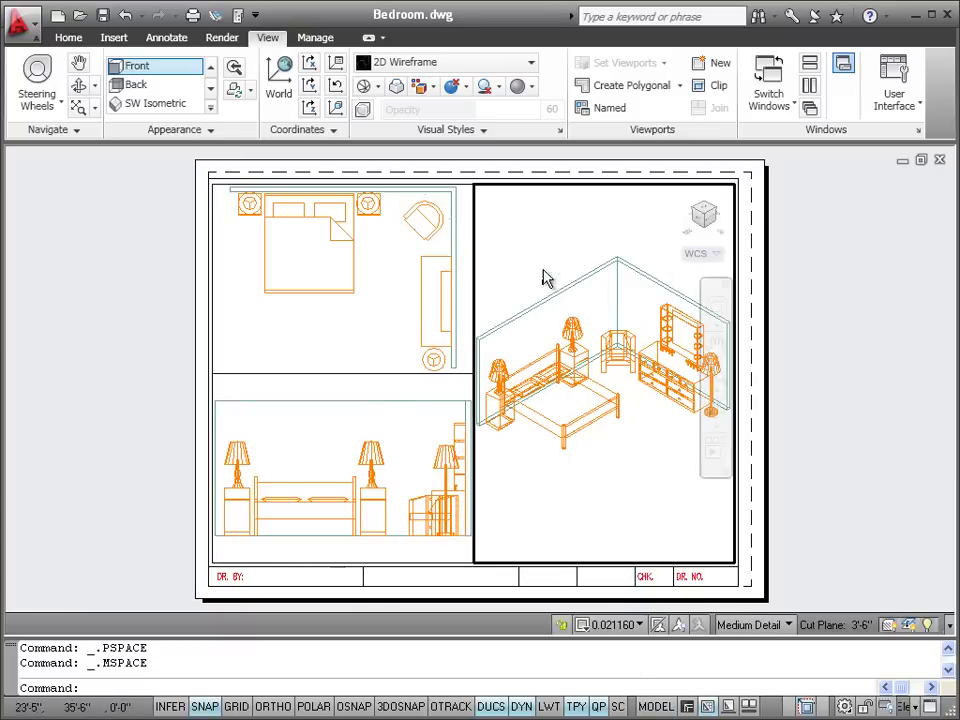
click(392, 328)
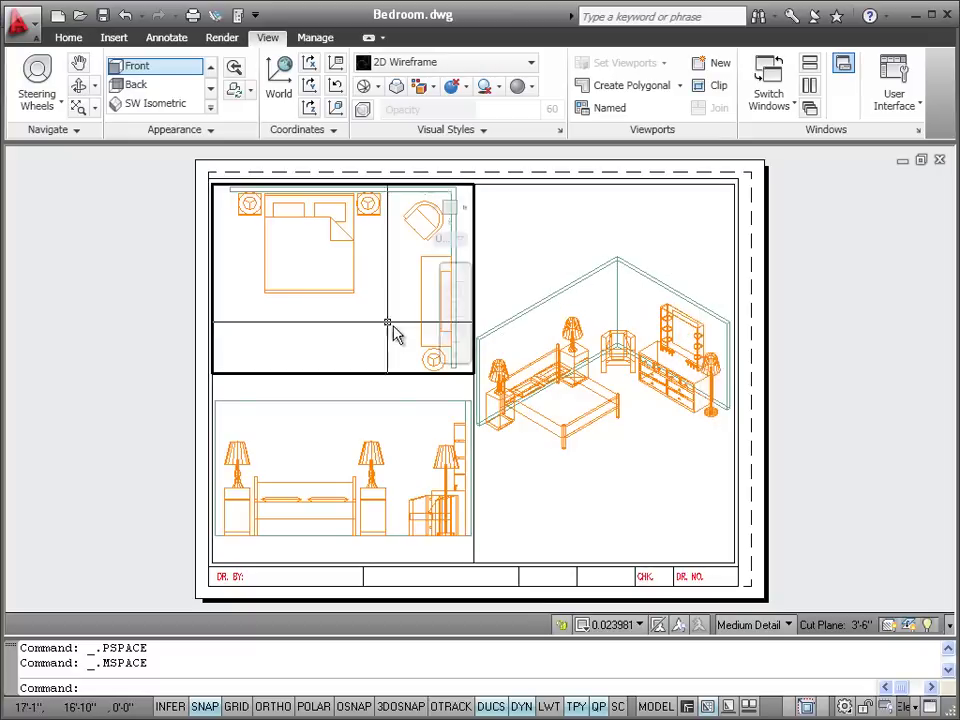
click(400, 446)
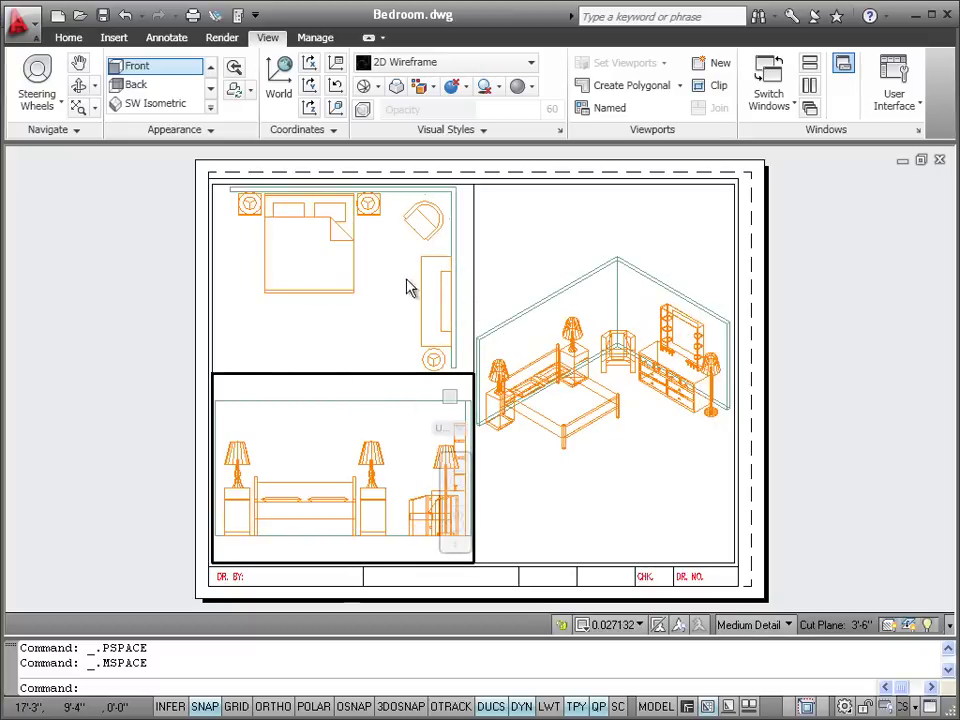
click(368, 329)
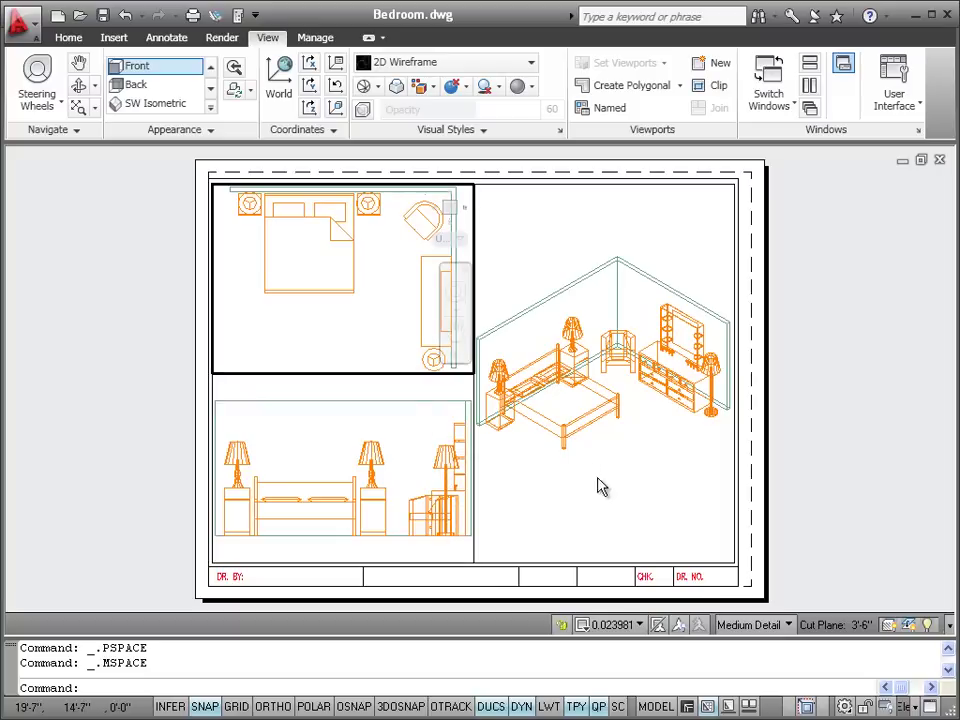
click(656, 706)
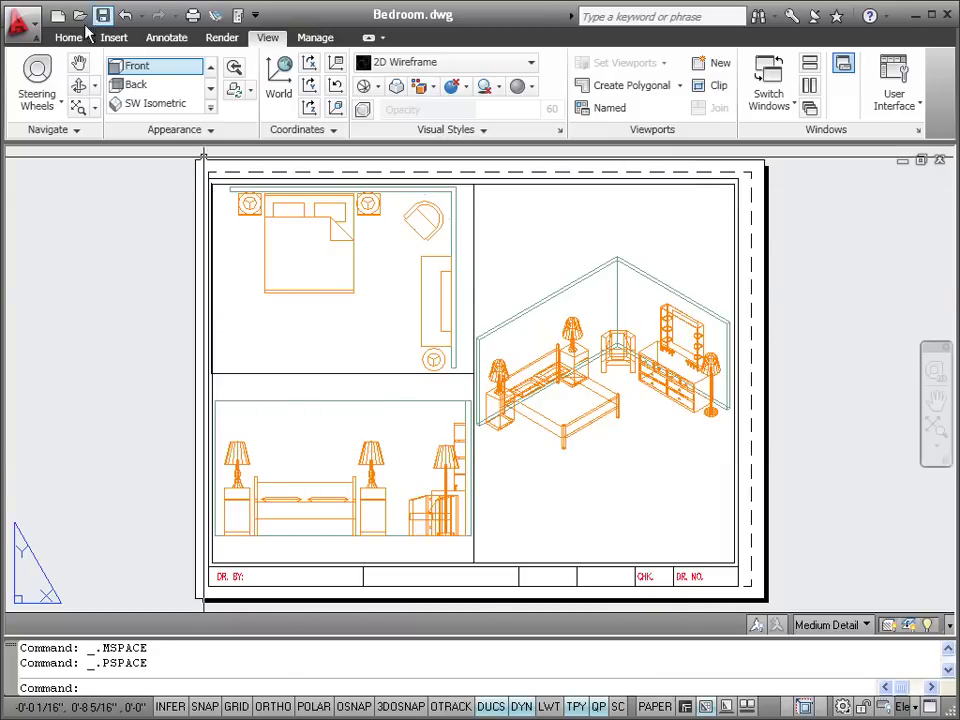
Set up a plot of the layout sheet on the \\HAL\Room 117 - LaserJet 5000n printer with Layout as the plot area.
click(22, 26)
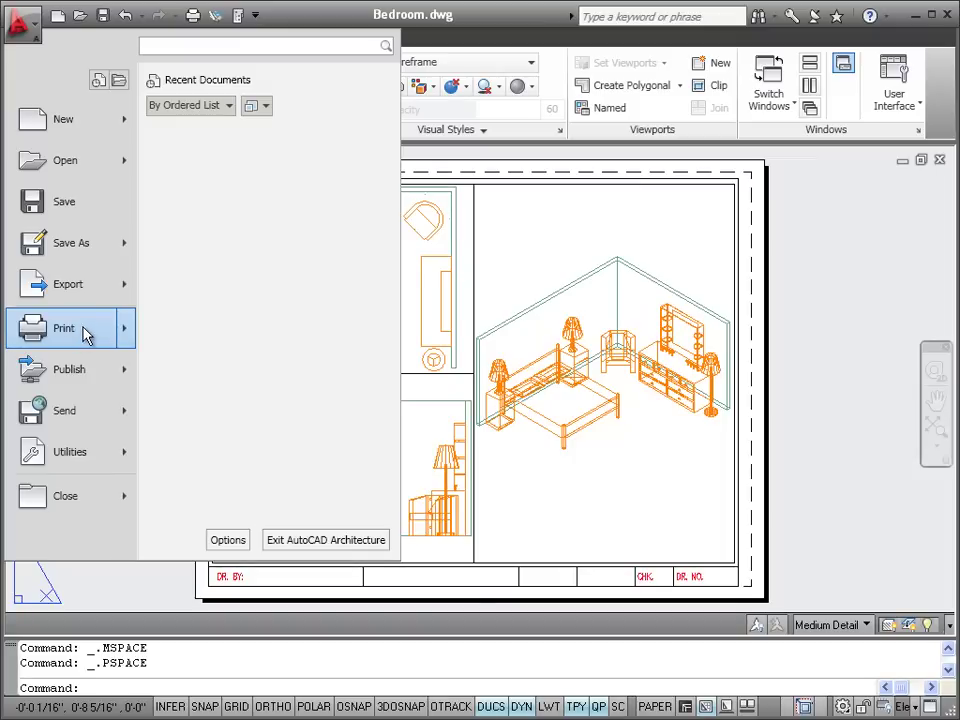
click(86, 336)
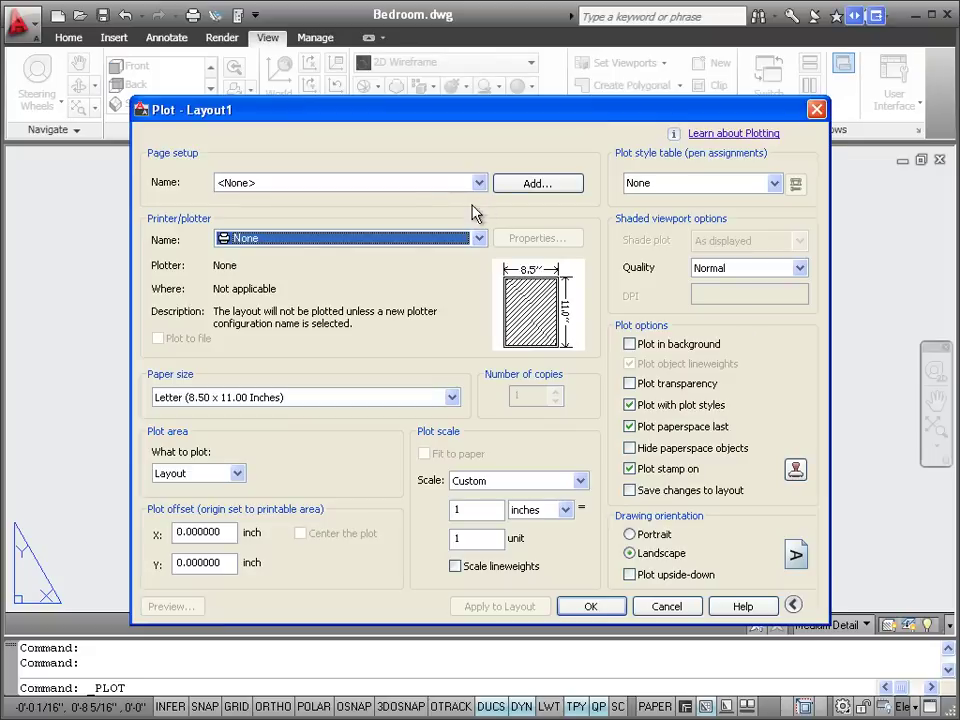
click(428, 240)
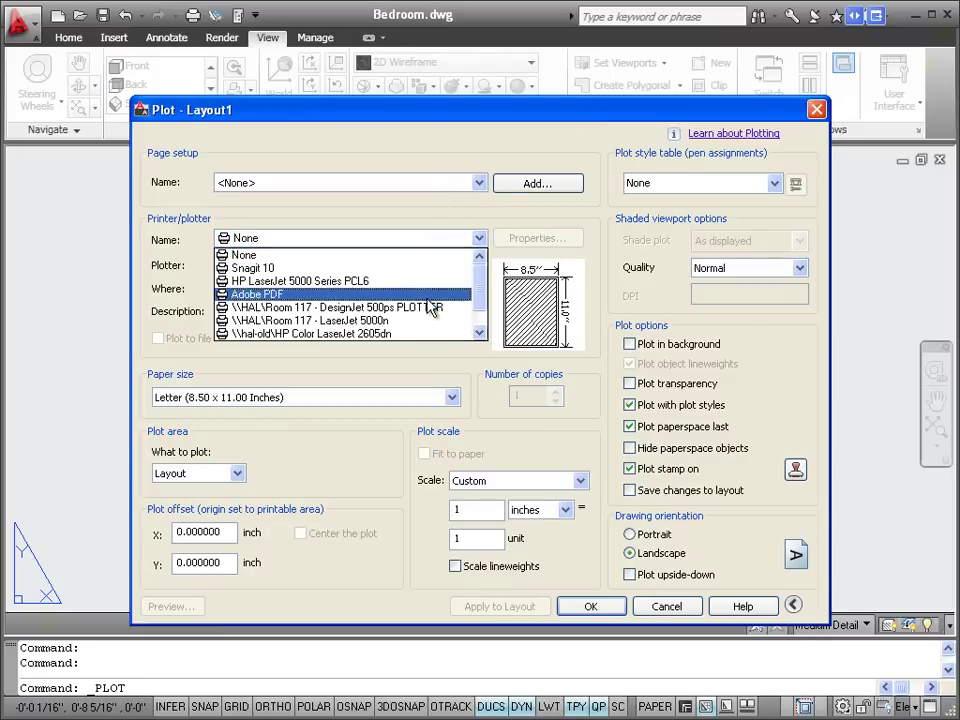
click(430, 321)
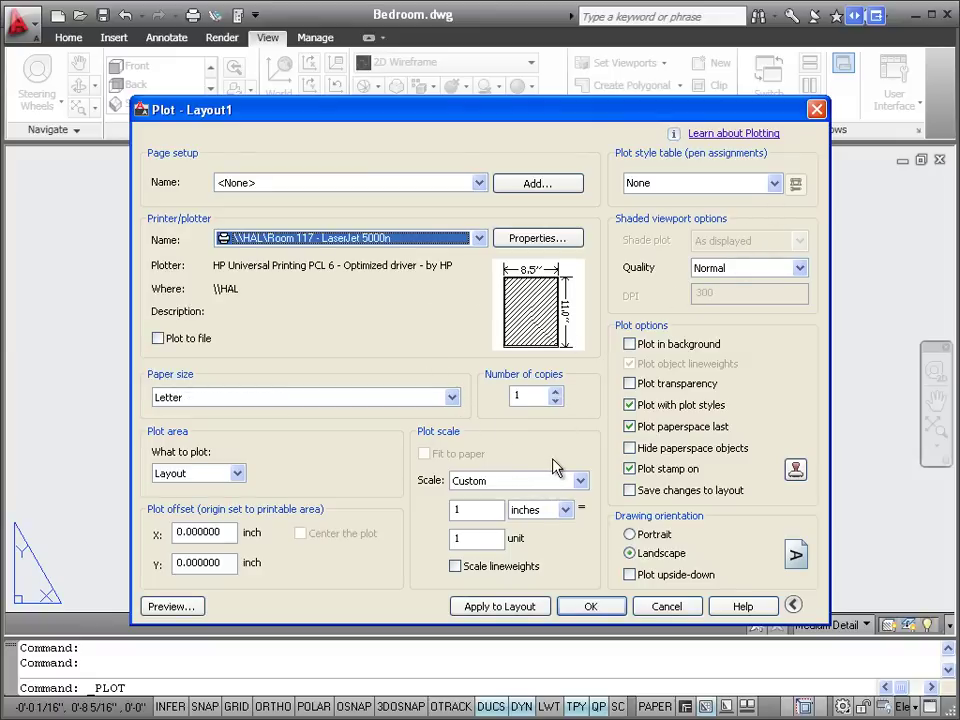
click(238, 475)
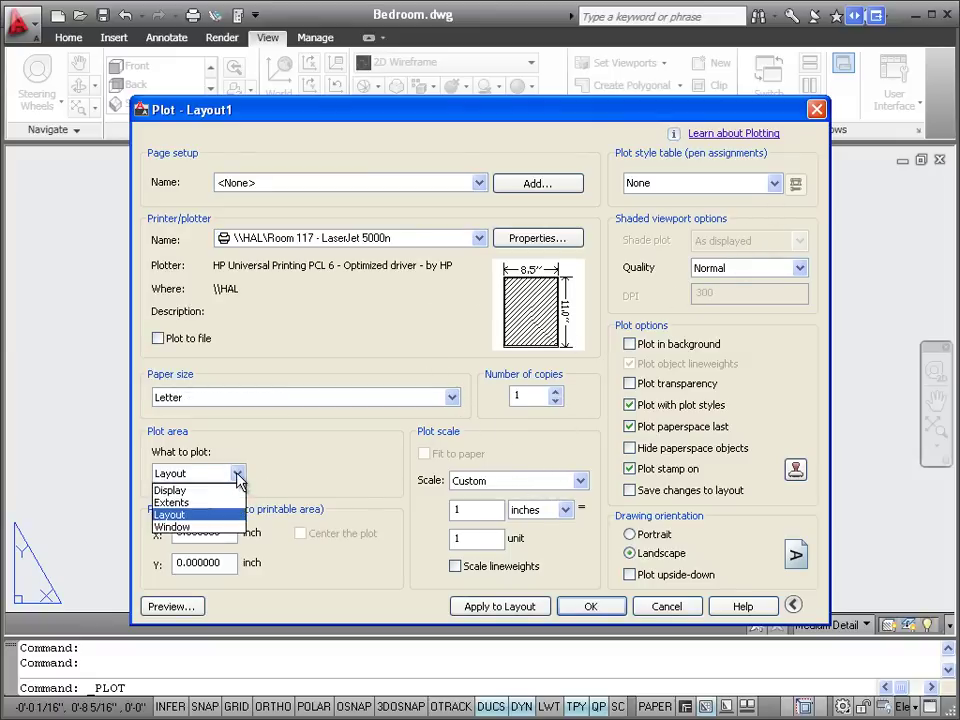
click(239, 475)
click(239, 475)
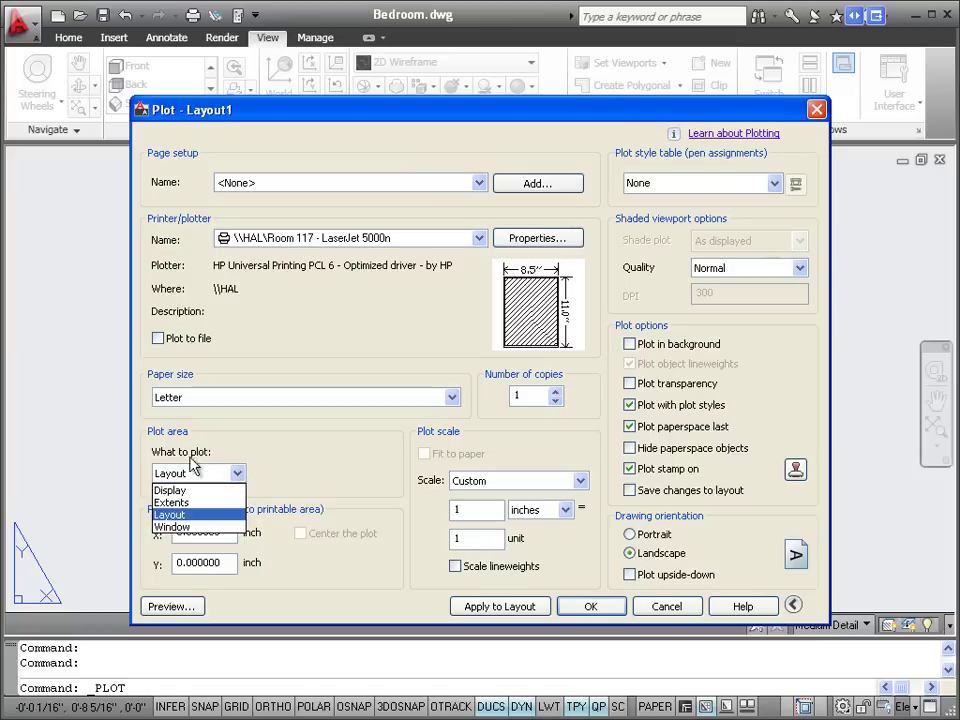
click(206, 477)
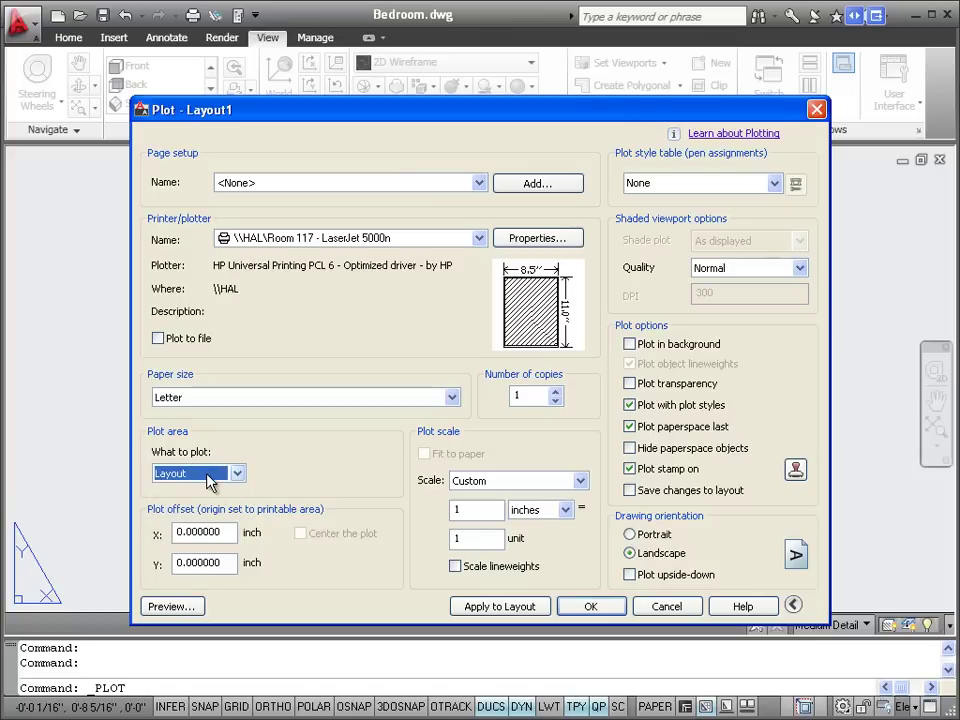
click(208, 481)
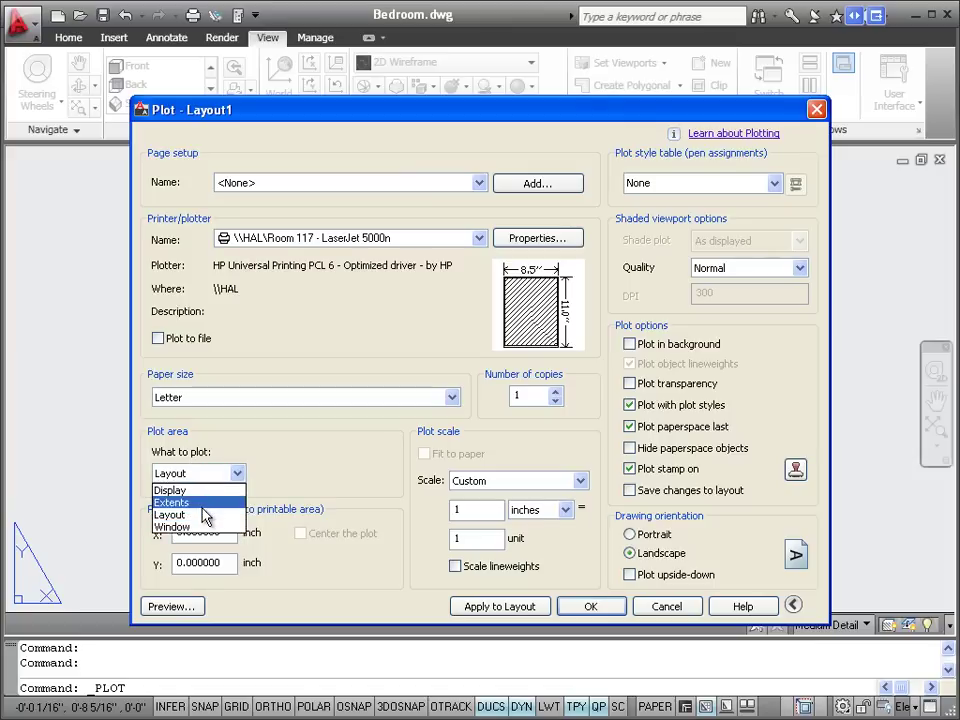
click(204, 516)
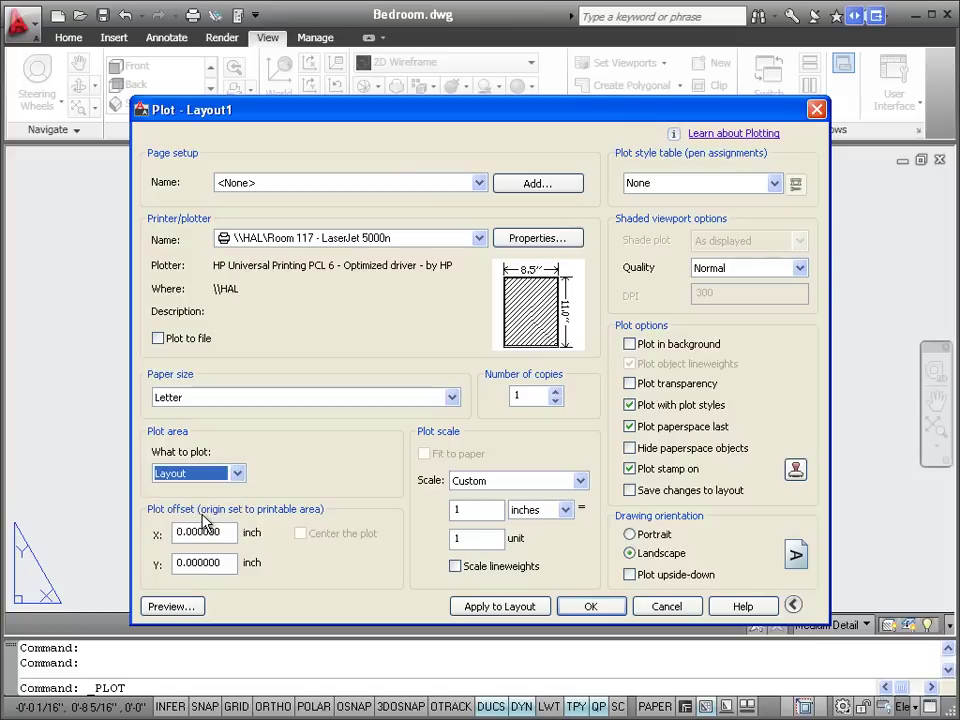
Set the plot scale to 1'-0" = 1'-0".
click(541, 484)
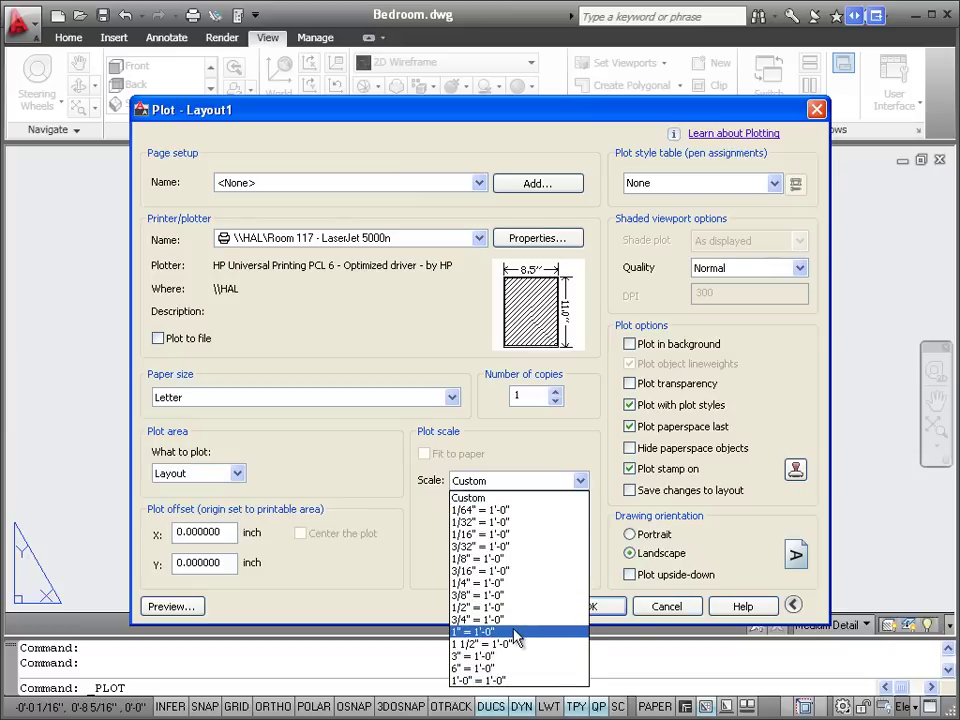
click(512, 631)
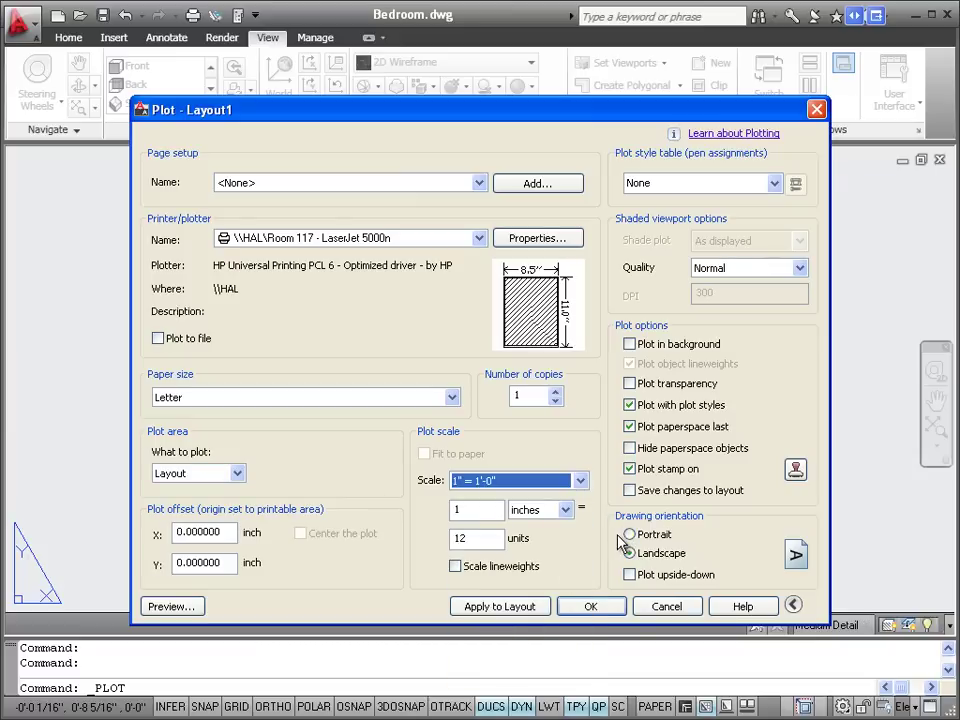
click(580, 480)
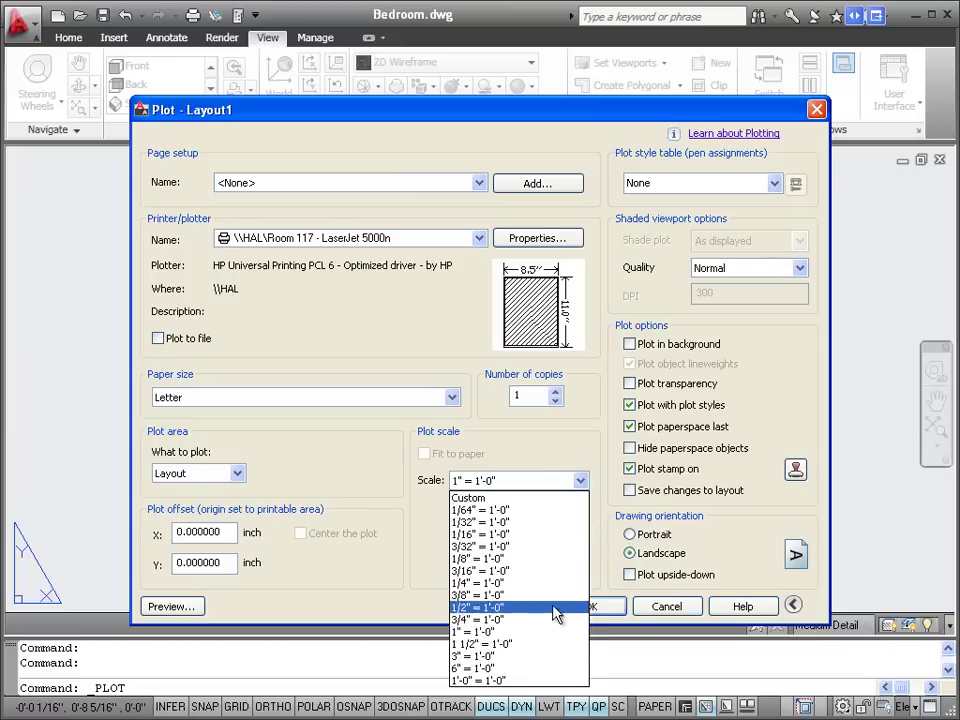
click(552, 681)
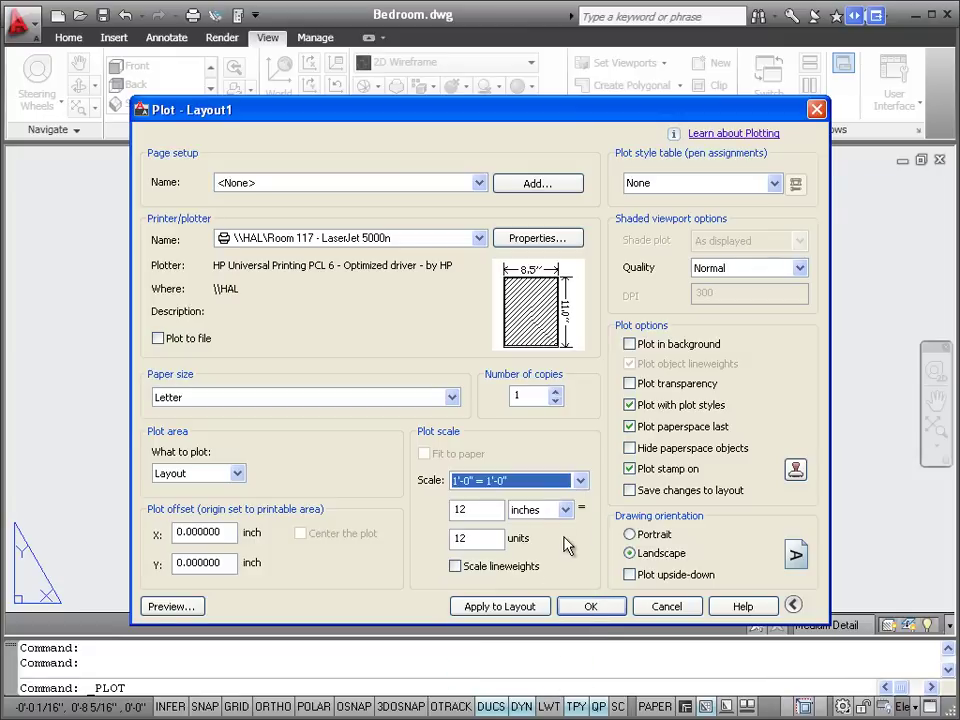
click(522, 484)
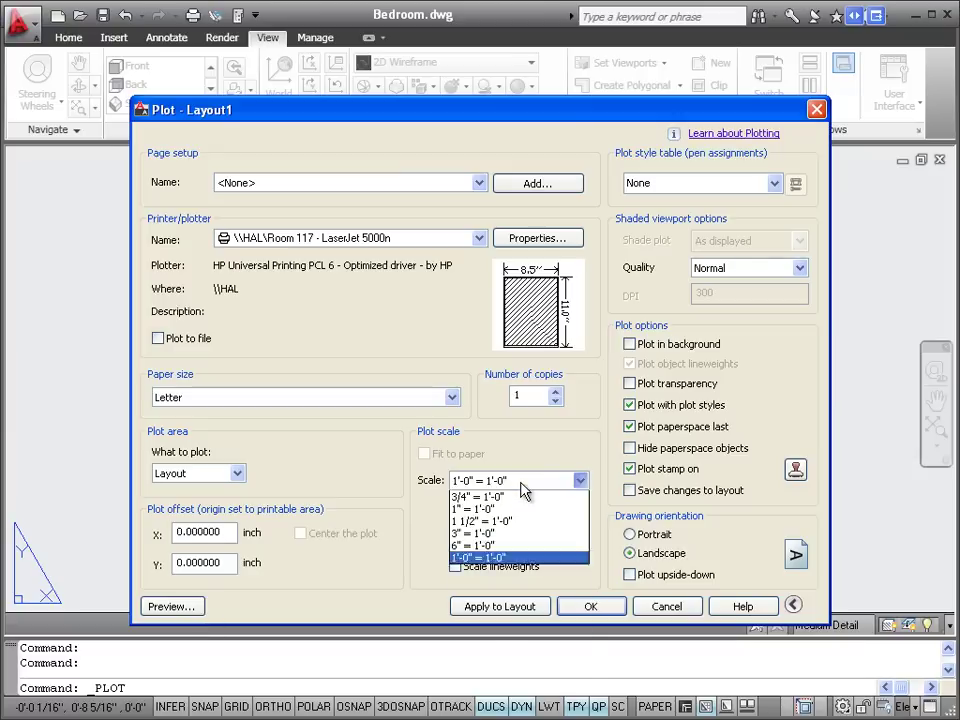
click(522, 484)
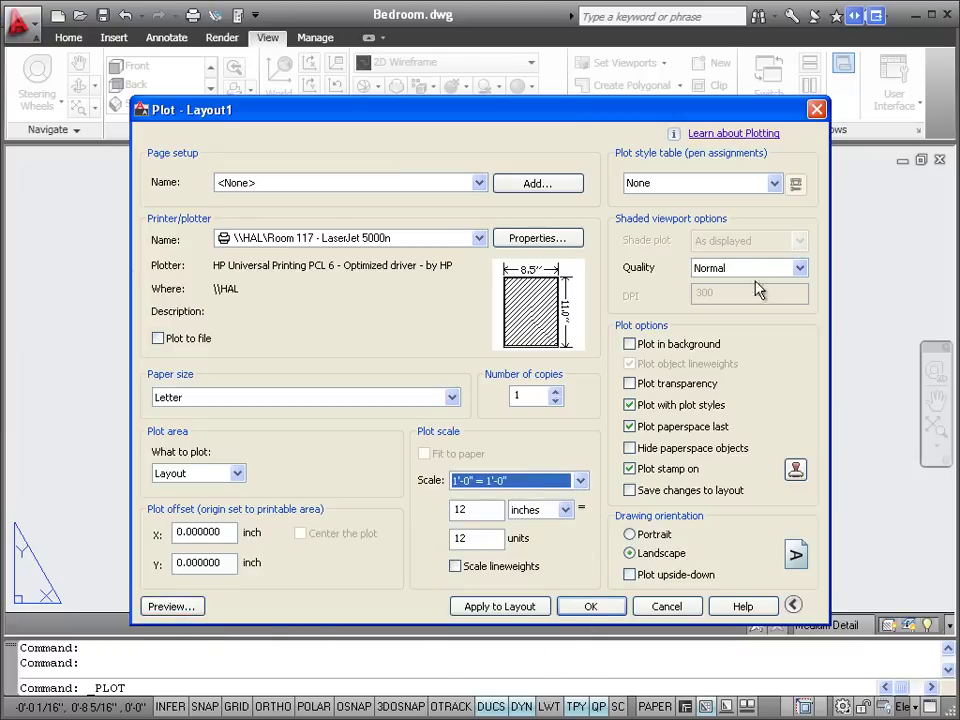
Assign the 20-80.ctb plot style table, preview the sheet, and leave the plot setup without printing.
click(759, 184)
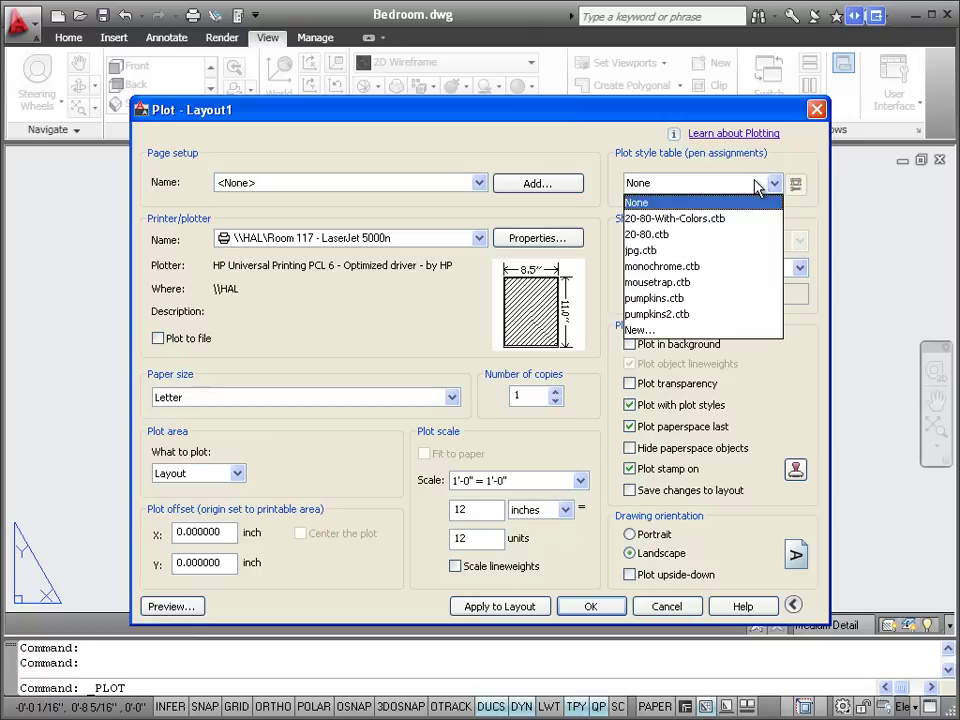
click(735, 234)
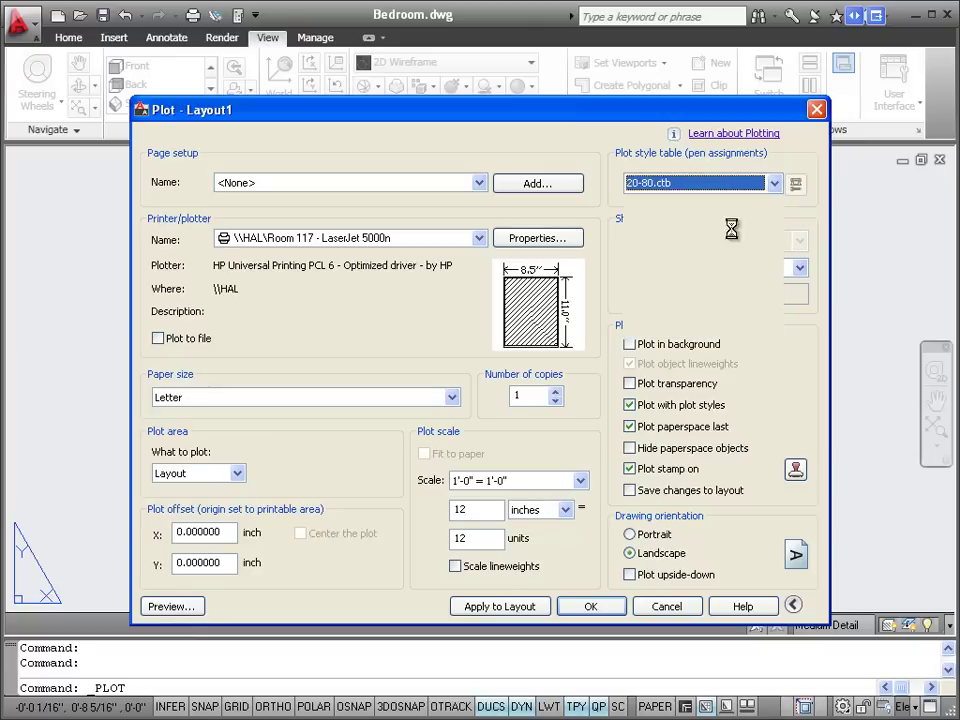
click(171, 606)
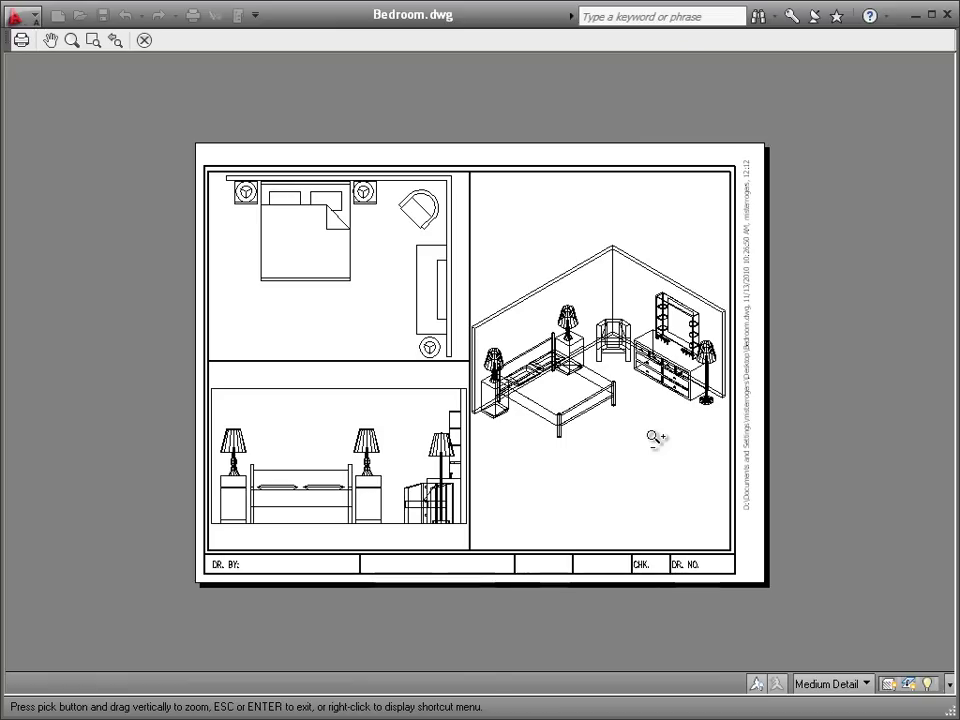
right_click(599, 212)
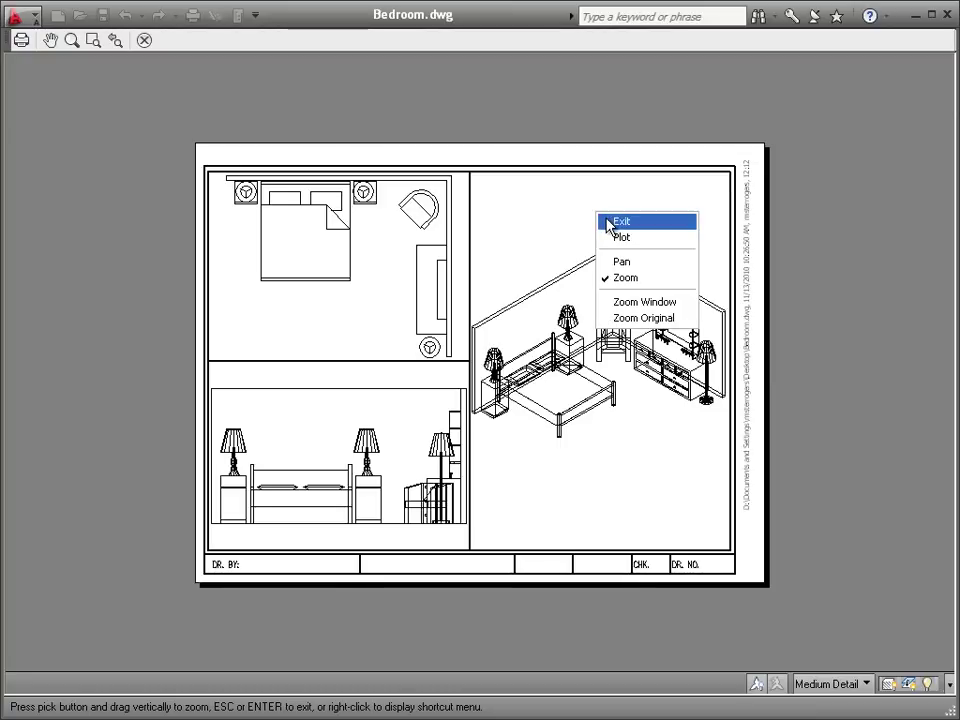
click(608, 222)
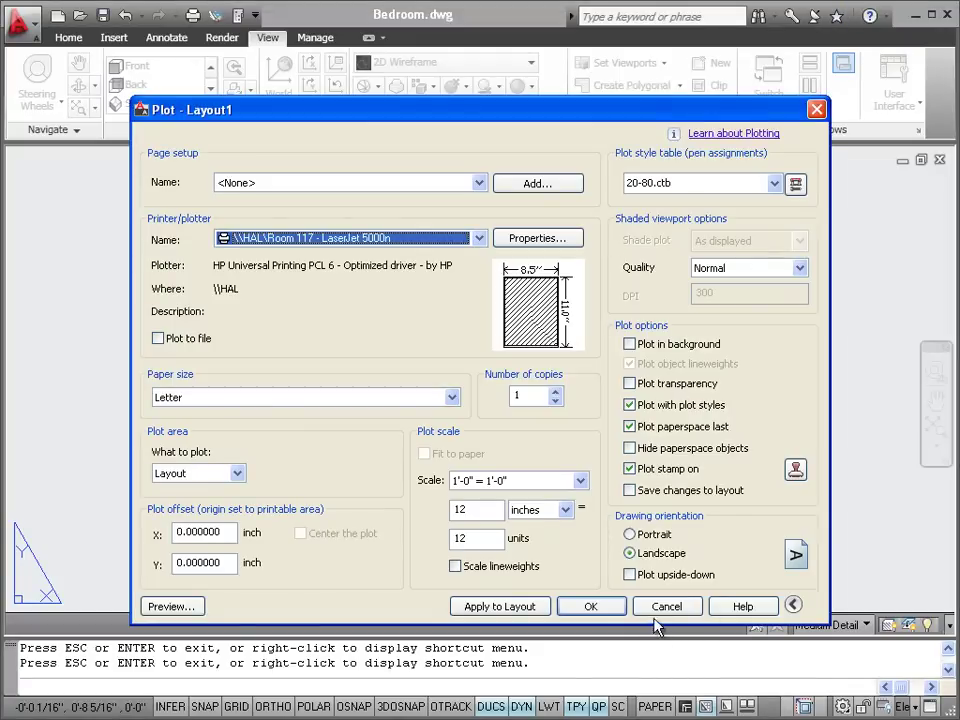
click(657, 612)
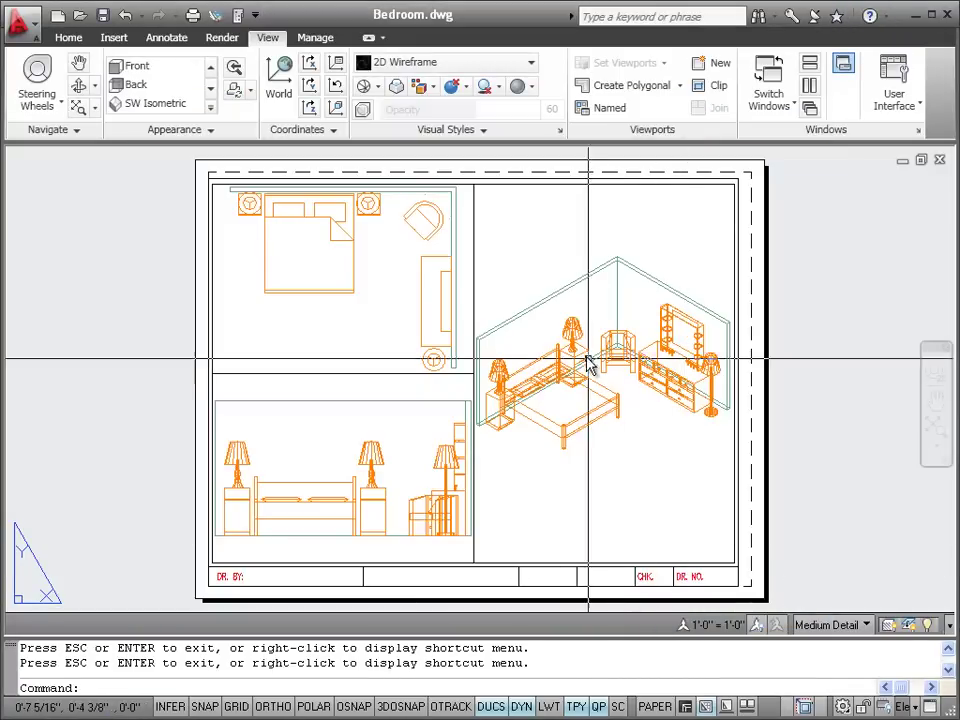
Apply the Shades of Gray visual style to the isometric and front viewports, and return to paper space.
click(655, 706)
click(540, 262)
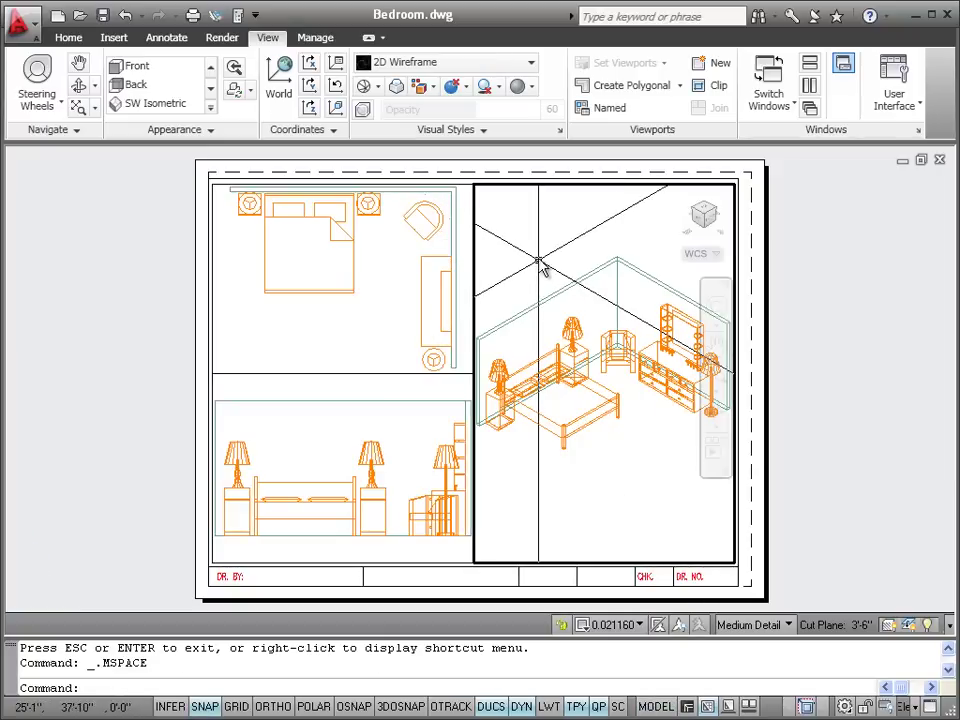
click(487, 73)
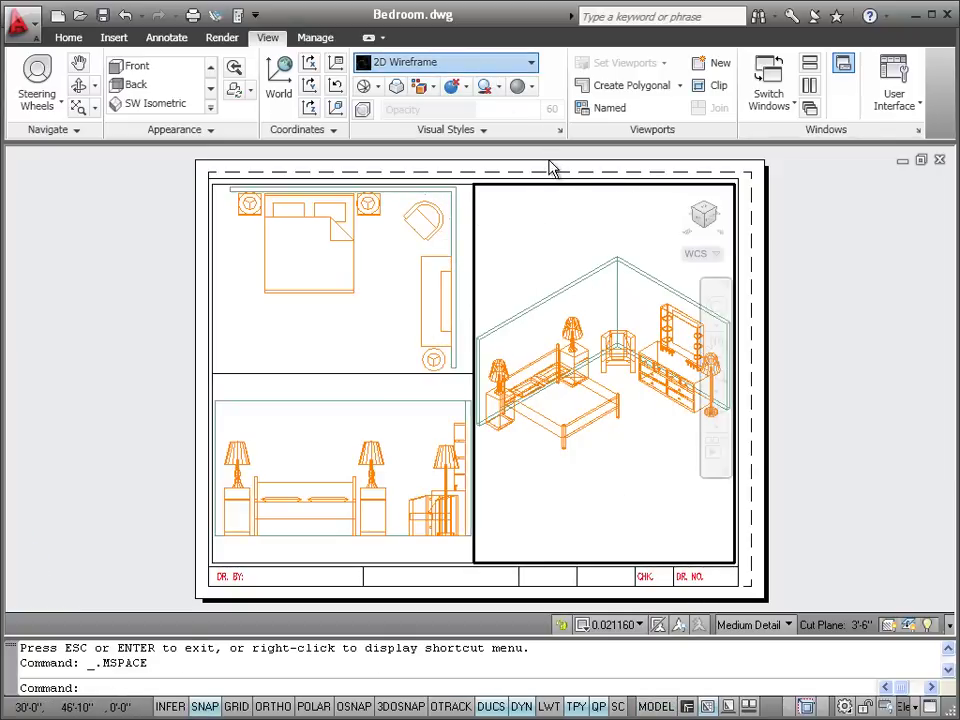
click(553, 190)
click(362, 432)
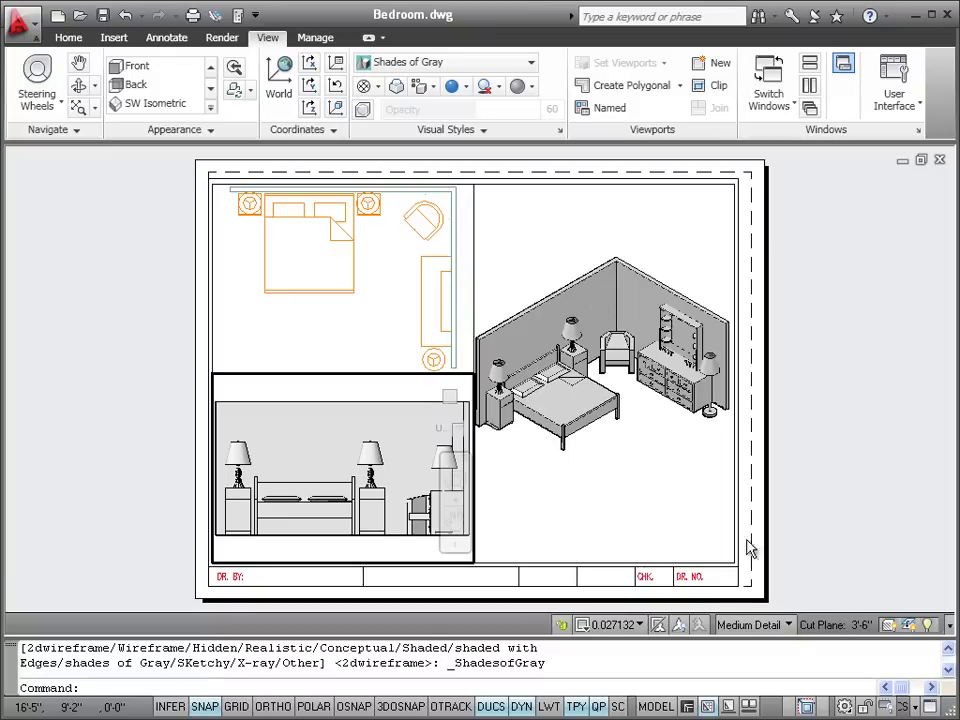
double_click(475, 530)
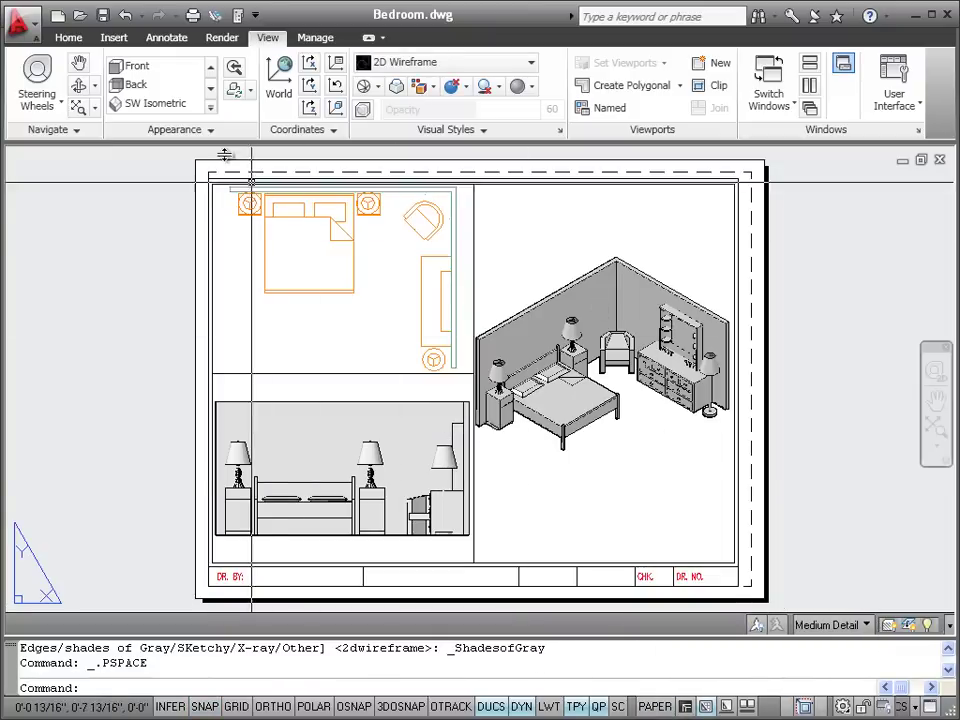
Reopen the plot setup with the previous plot's page setup, and review its printer, paper size and plot style table.
click(193, 15)
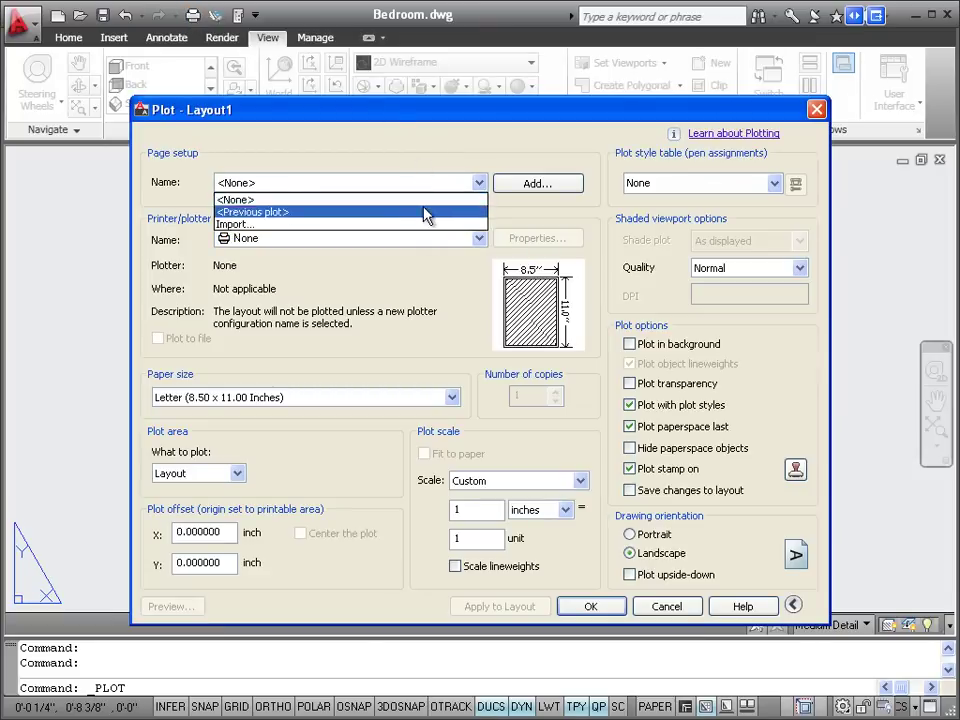
click(430, 214)
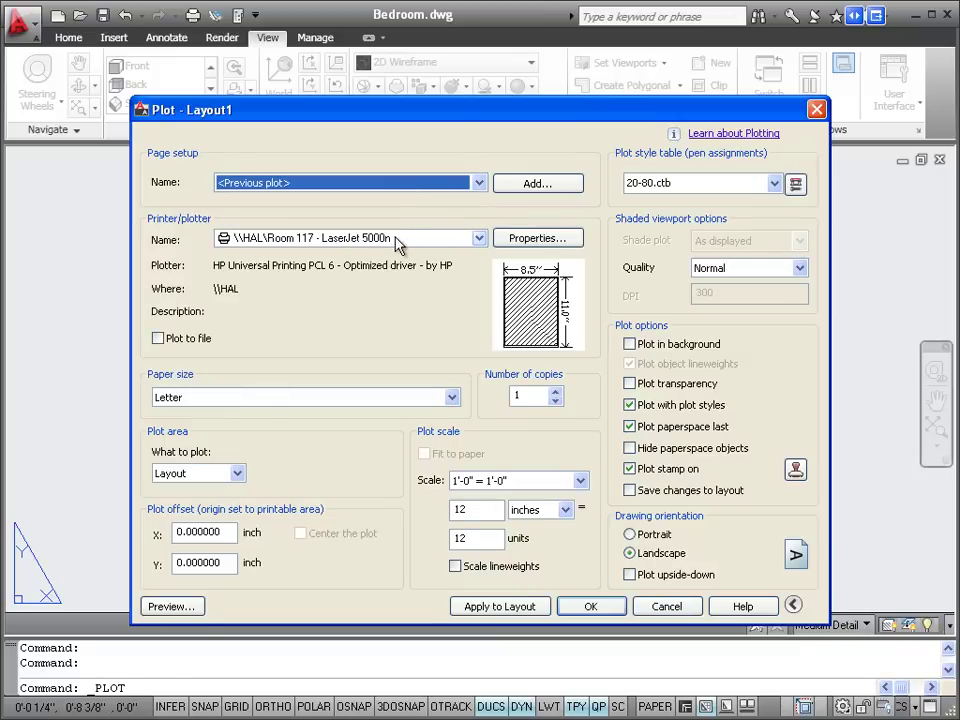
click(463, 238)
click(366, 294)
click(287, 398)
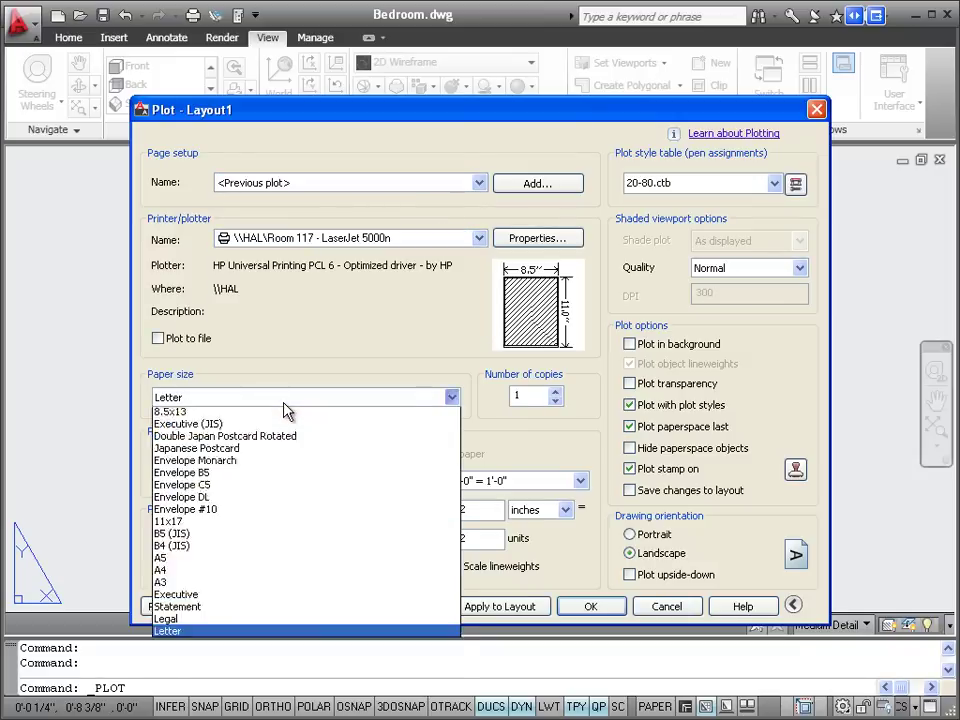
click(287, 400)
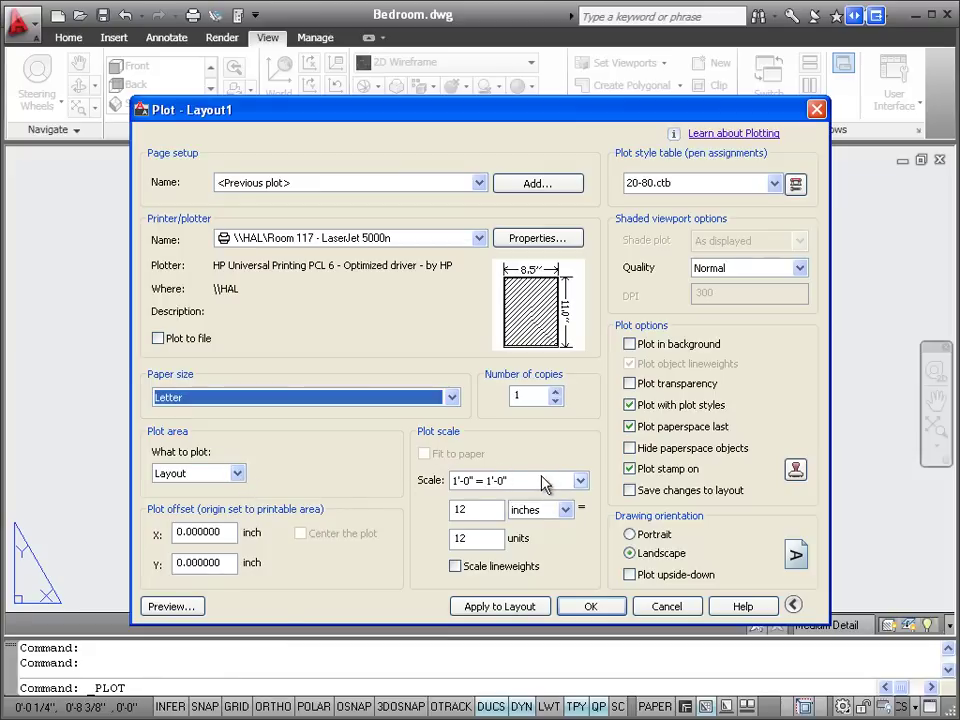
click(773, 184)
click(773, 184)
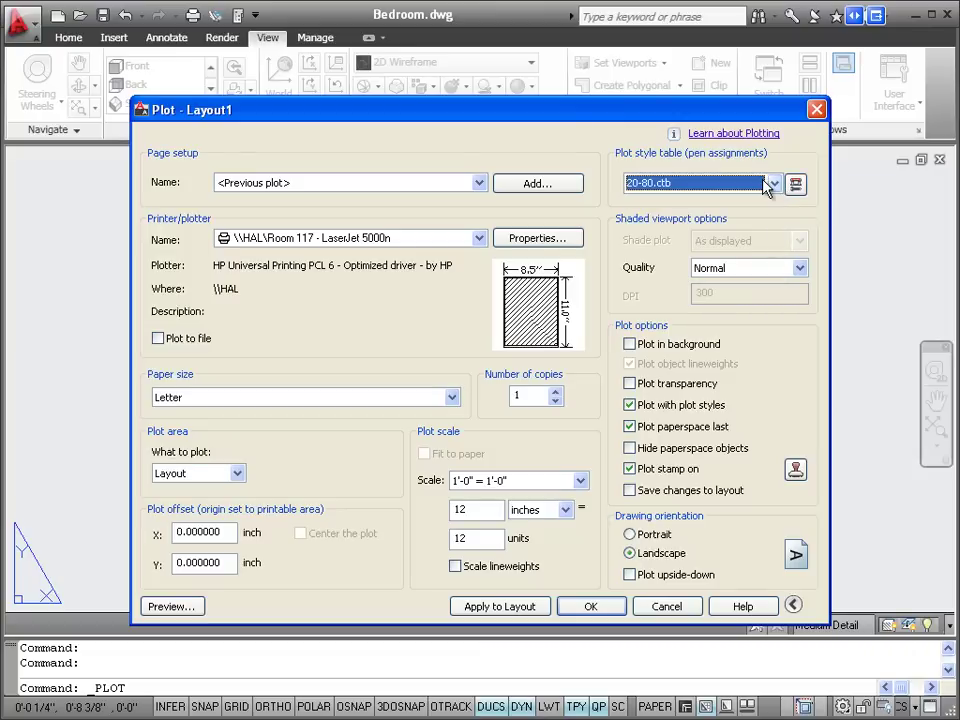
Preview the shaded layout sheet and plot it from the preview.
click(185, 607)
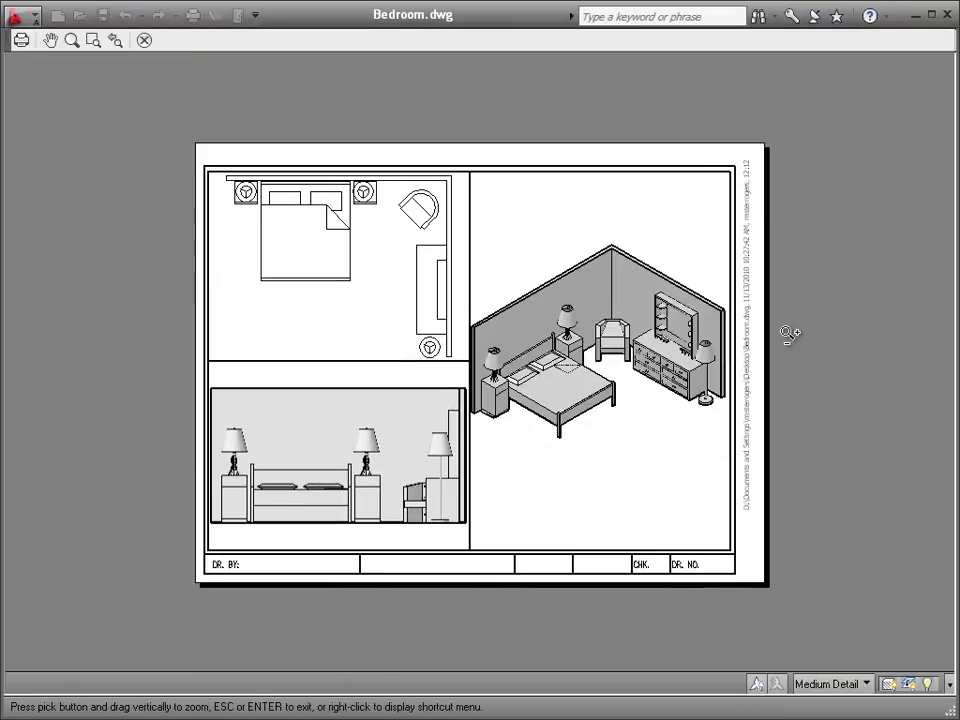
right_click(581, 211)
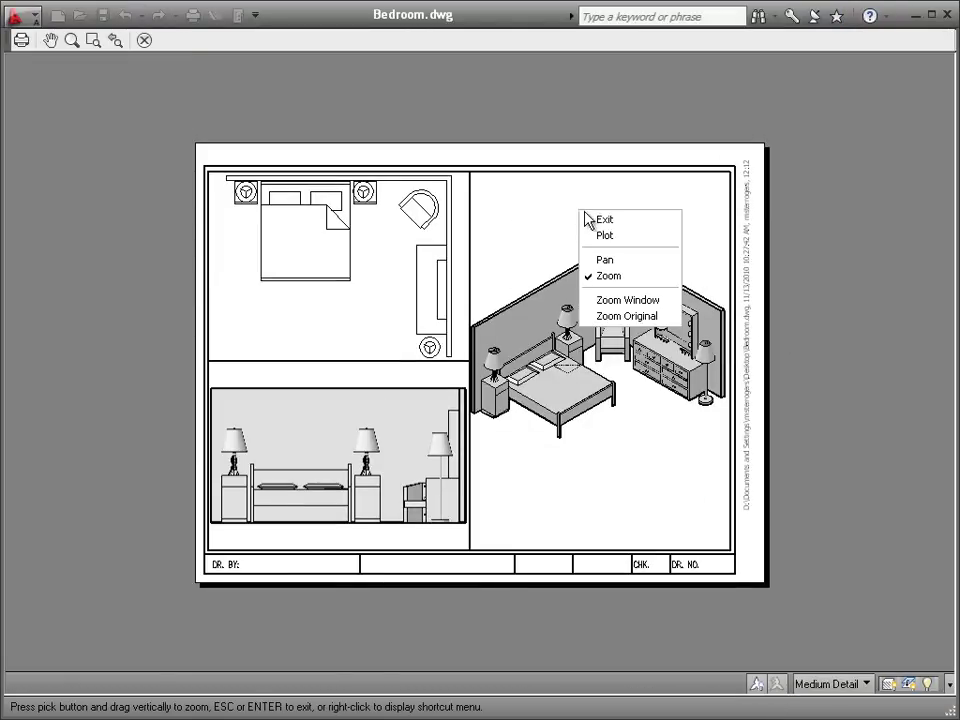
click(642, 241)
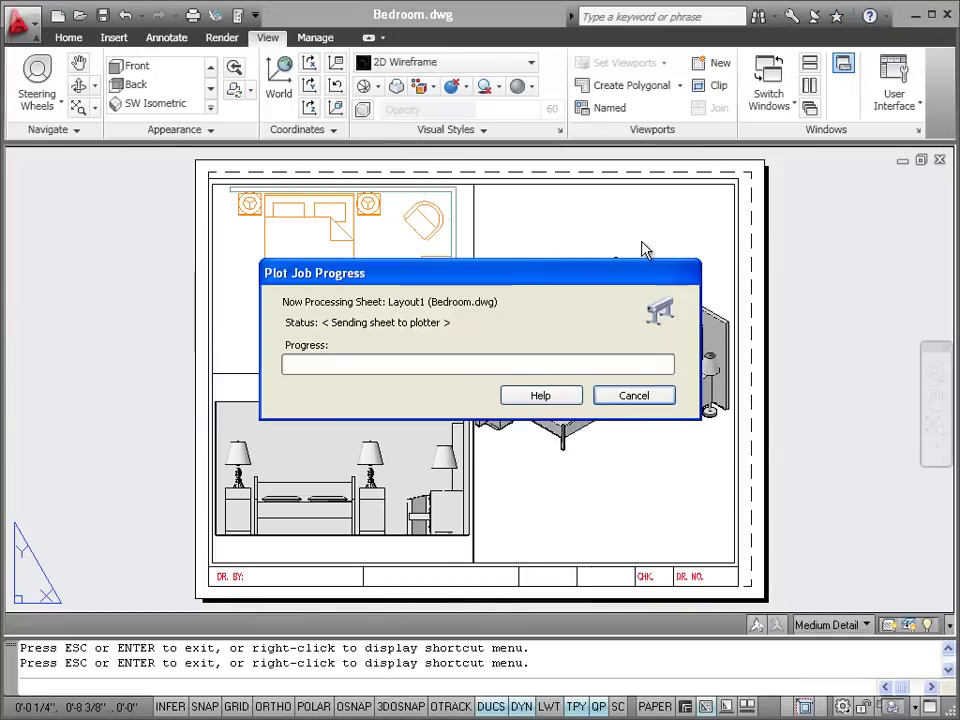